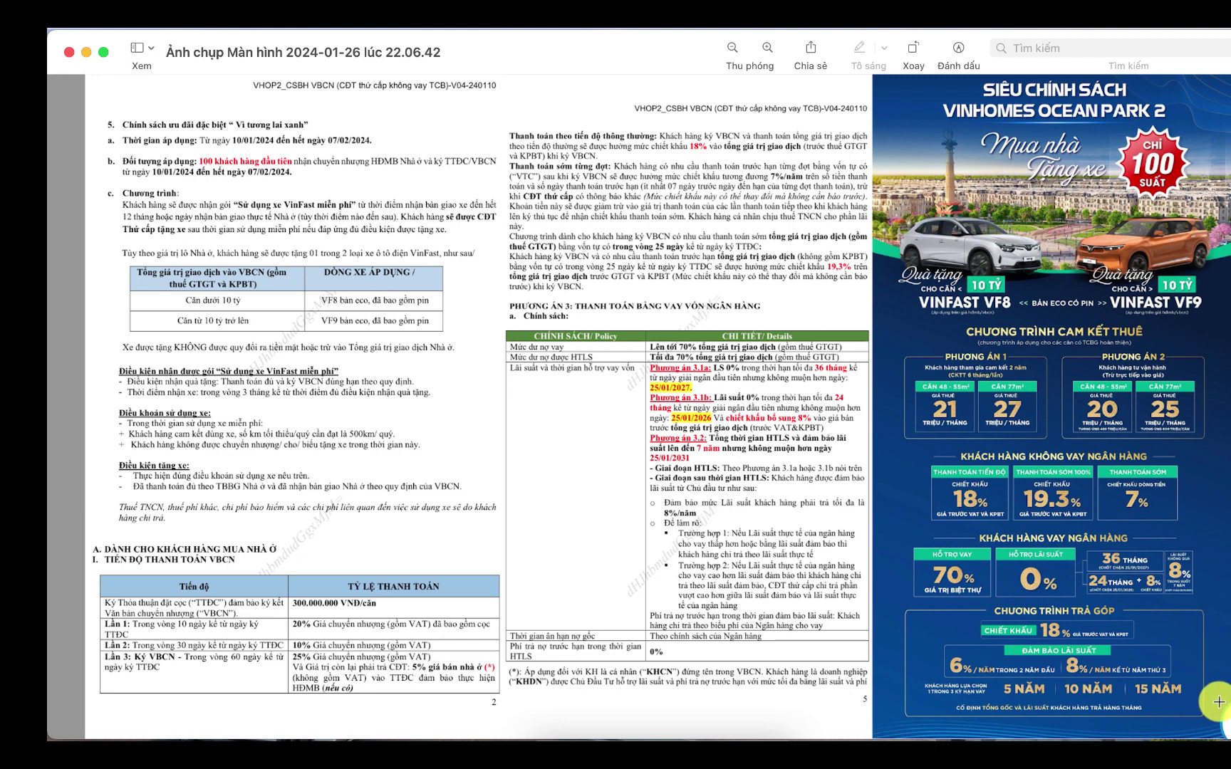
Close the sales policy screenshot and switch to the Excel workbook VBCN PTG VHOP2.2 - Tháng 01.2024-1.
{"action": "left_click", "coordinate": [69, 53]}
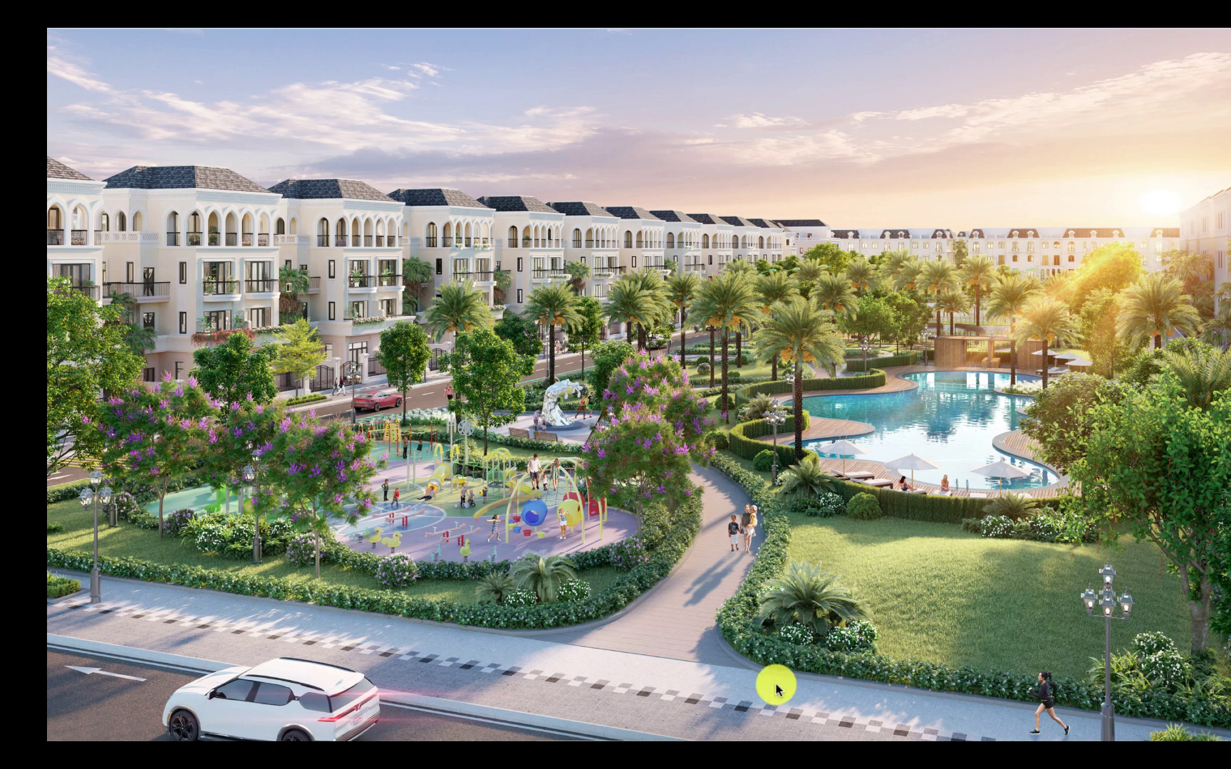
{"action": "left_click", "coordinate": [757, 735]}
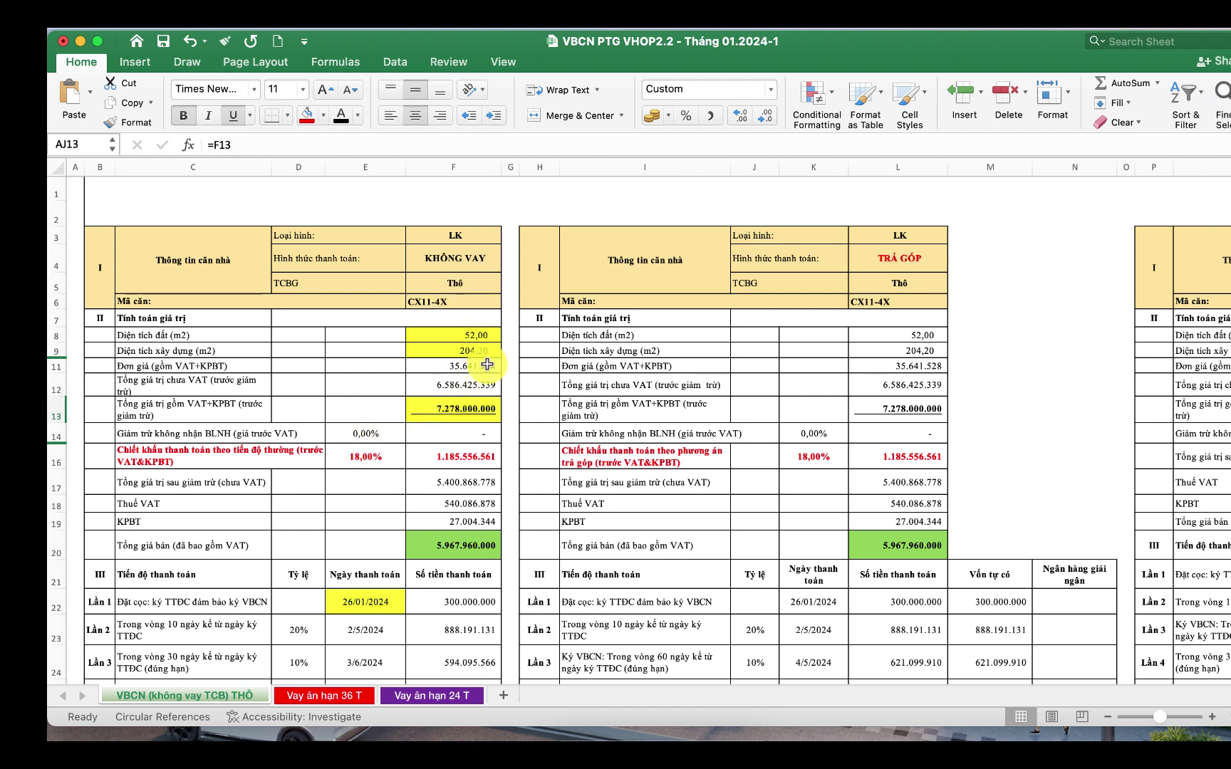
Review the KHÔNG VAY plan's price before deductions, standard-schedule discount, total sale price and payment schedule total.
{"action": "left_click", "coordinate": [473, 409]}
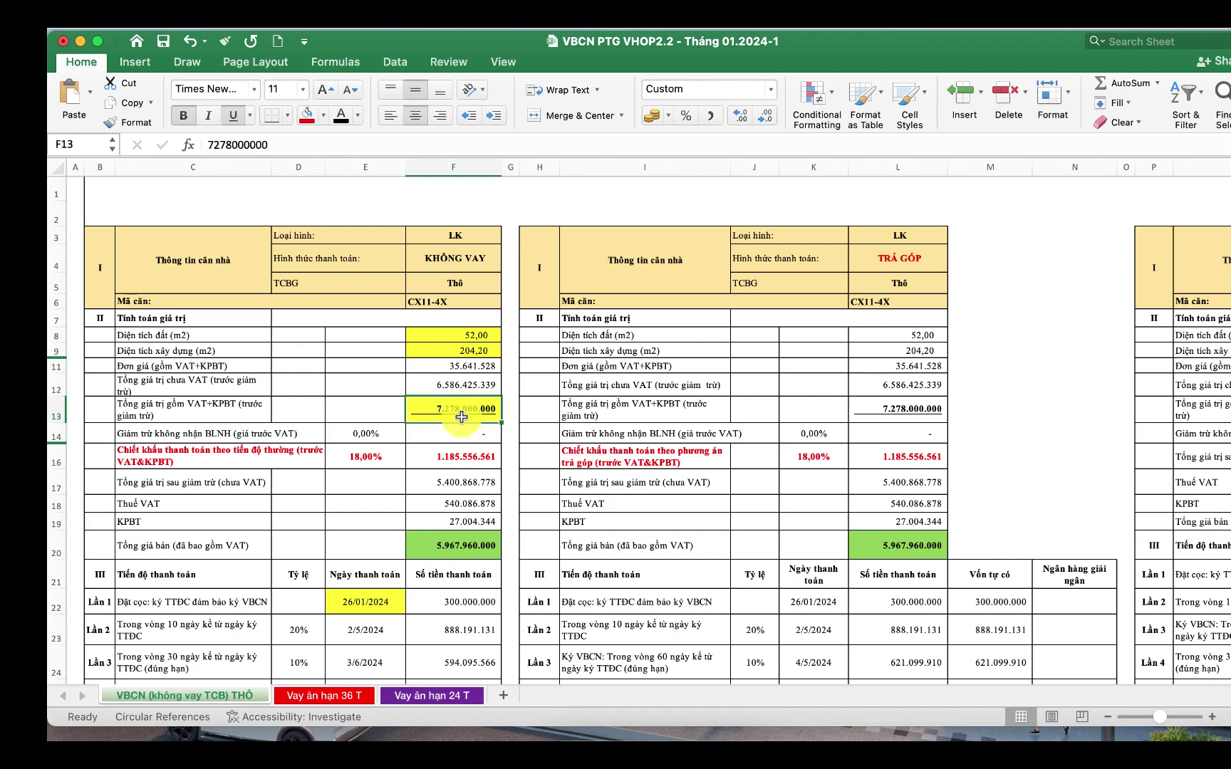
{"action": "scroll", "coordinate": [476, 456], "scroll_direction": "down", "scroll_amount": 5}
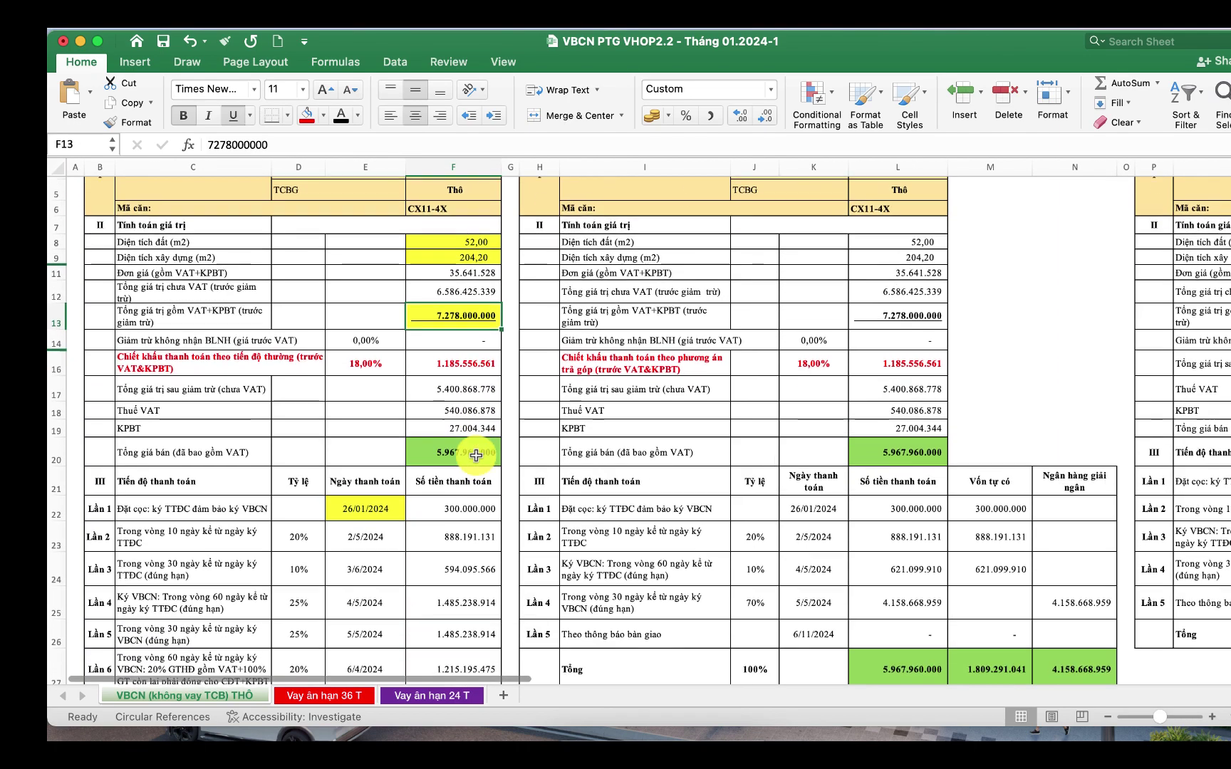
{"action": "left_click", "coordinate": [394, 325]}
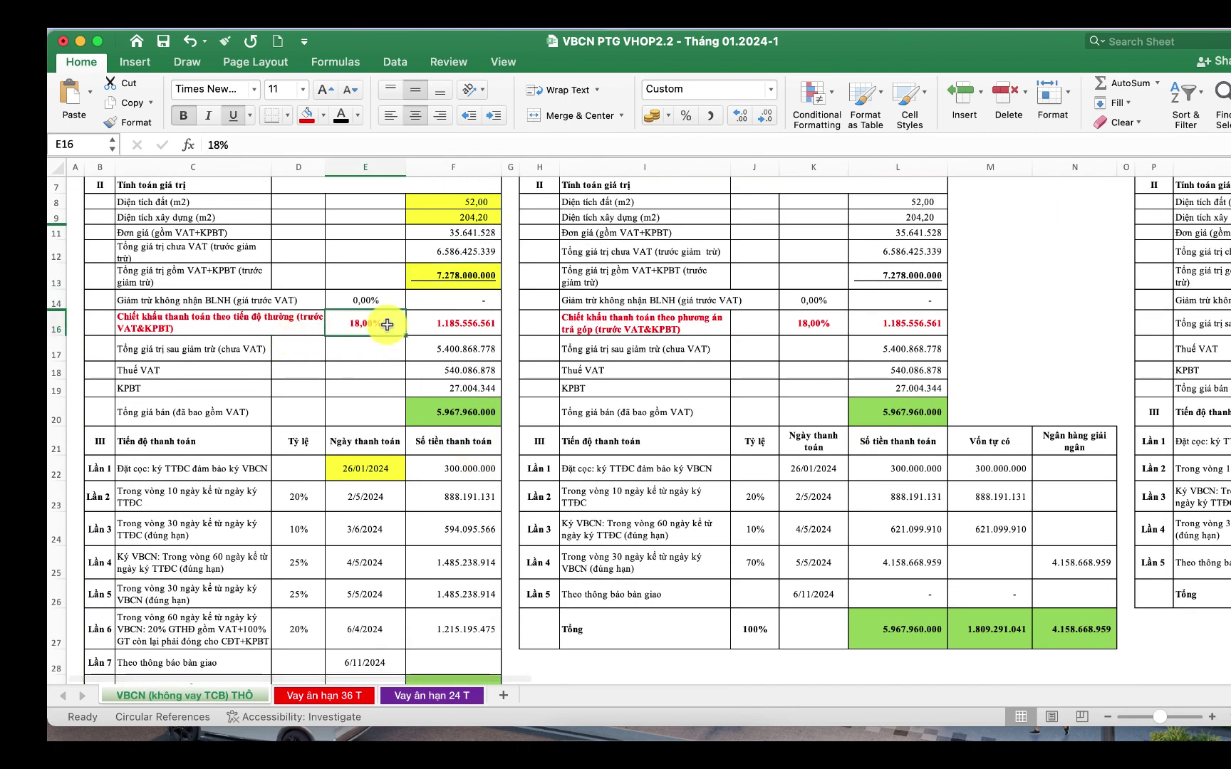
{"action": "left_click", "coordinate": [474, 324]}
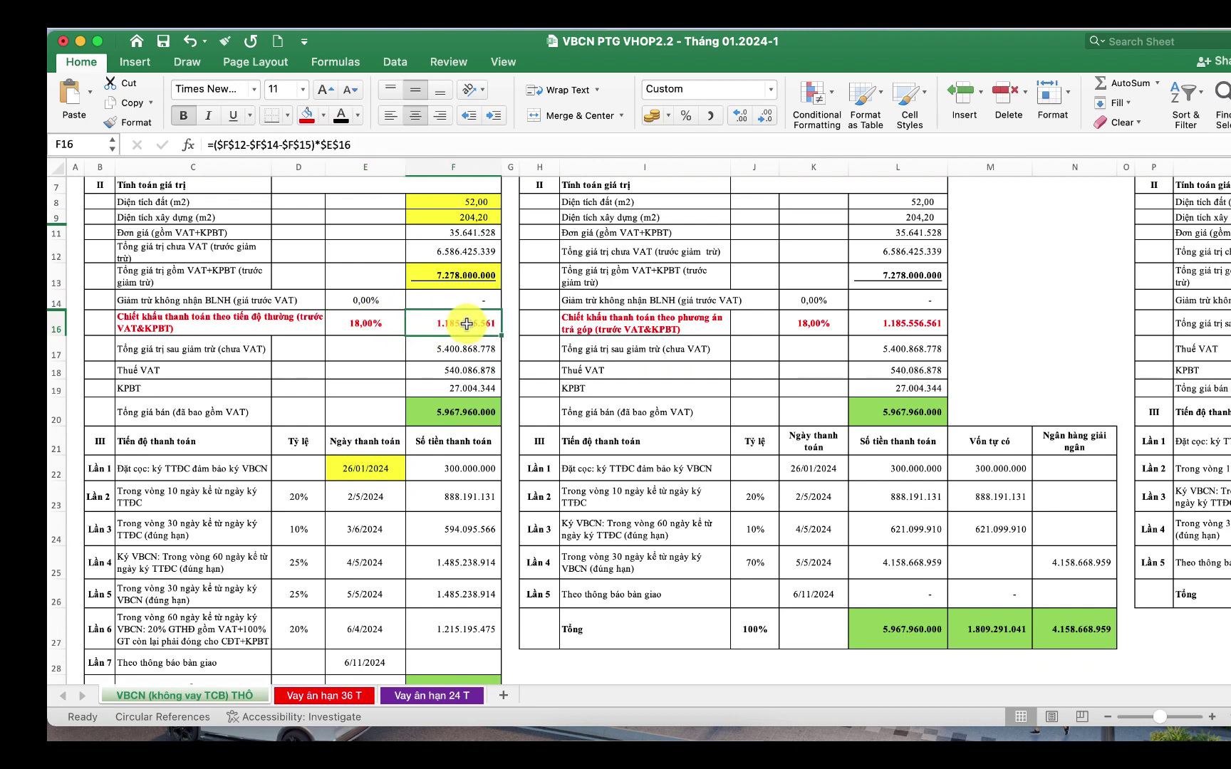
{"action": "left_click", "coordinate": [456, 412]}
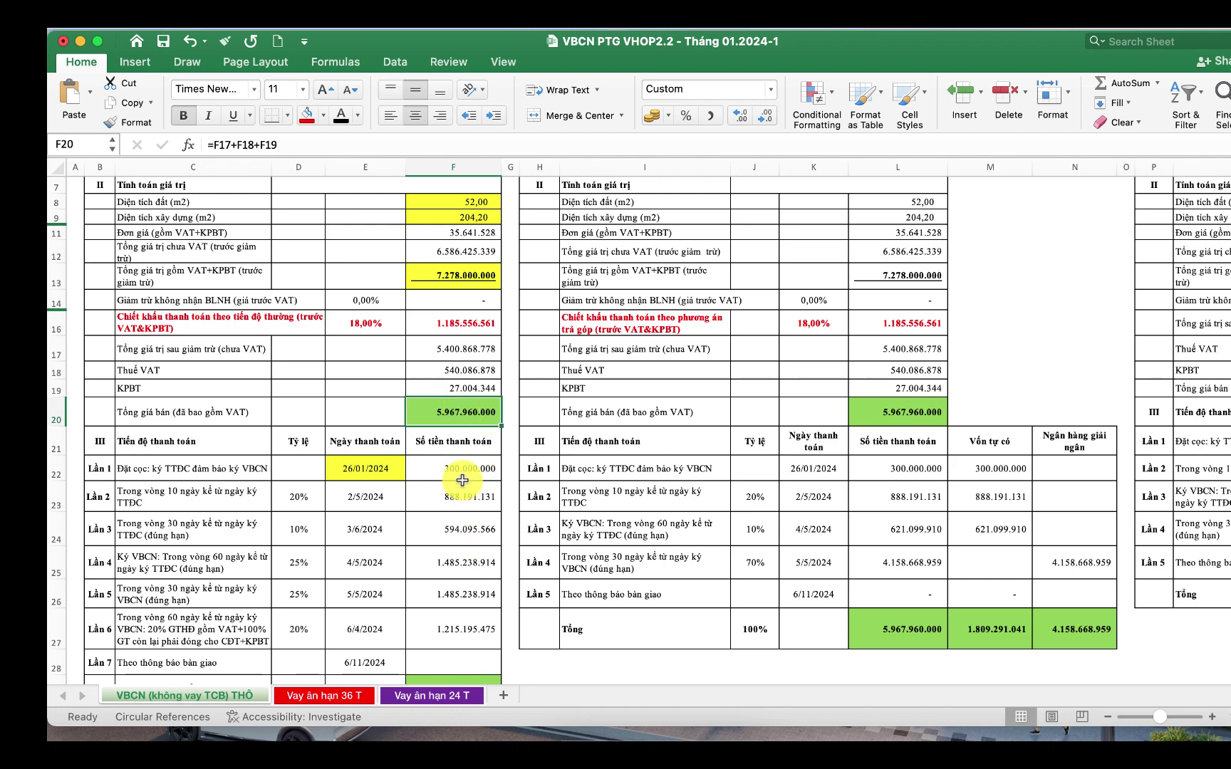
{"action": "scroll", "coordinate": [468, 621], "scroll_direction": "down", "scroll_amount": 4}
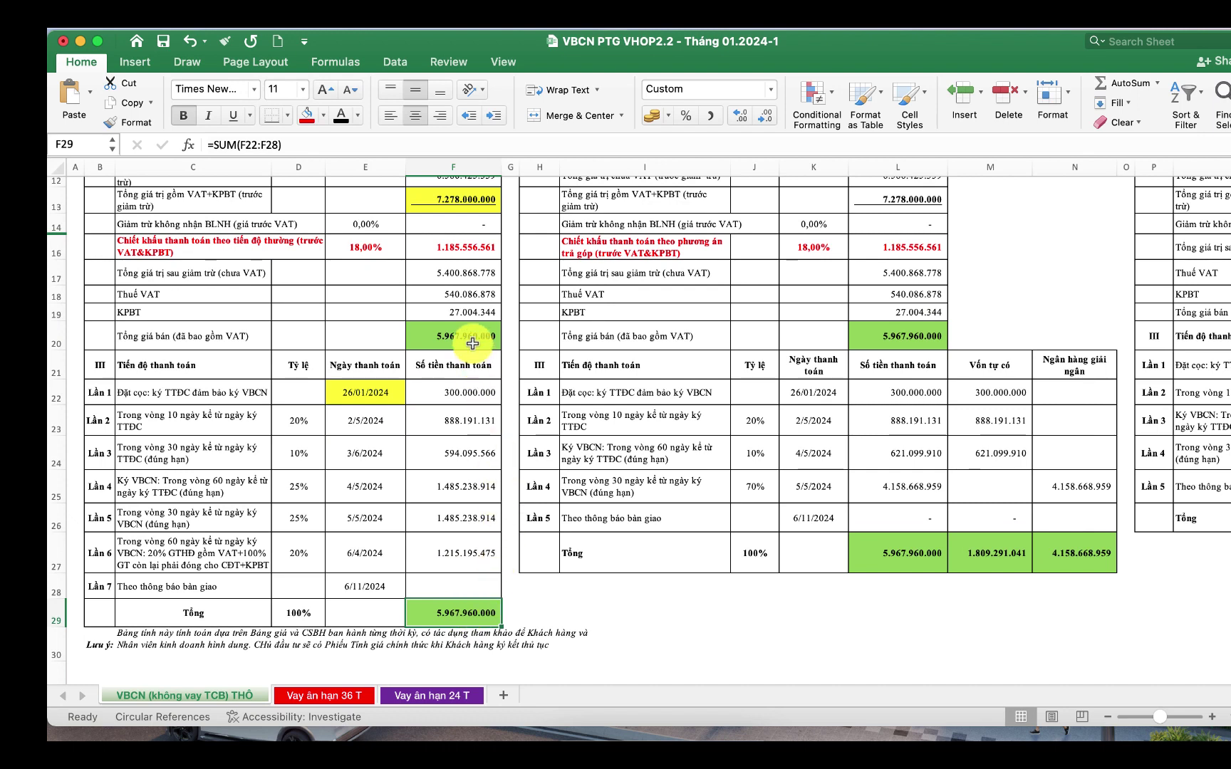
{"action": "left_click", "coordinate": [465, 621]}
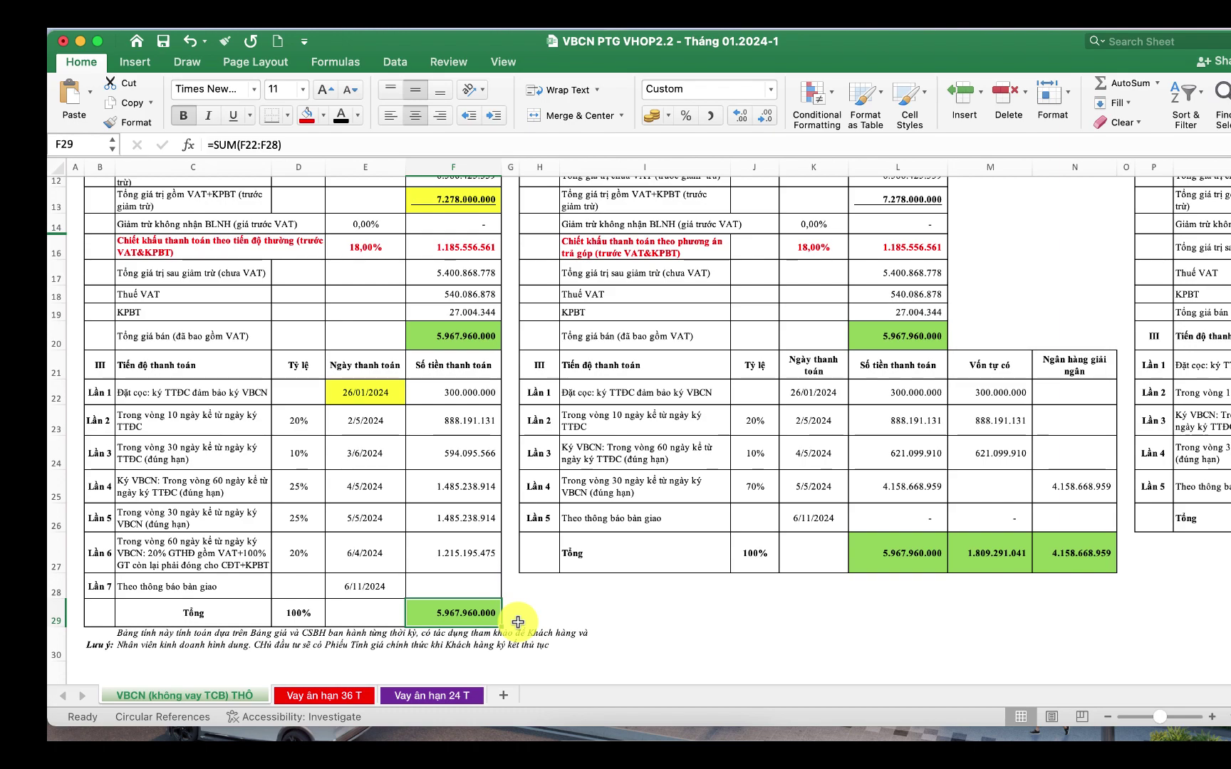
Examine the TRẢ GÓP plan's discount rate and amount, its payment total and the Lần 4 bank disbursement.
{"action": "scroll", "coordinate": [814, 583], "scroll_direction": "up", "scroll_amount": 10}
{"action": "scroll", "coordinate": [814, 582], "scroll_direction": "right", "scroll_amount": 2}
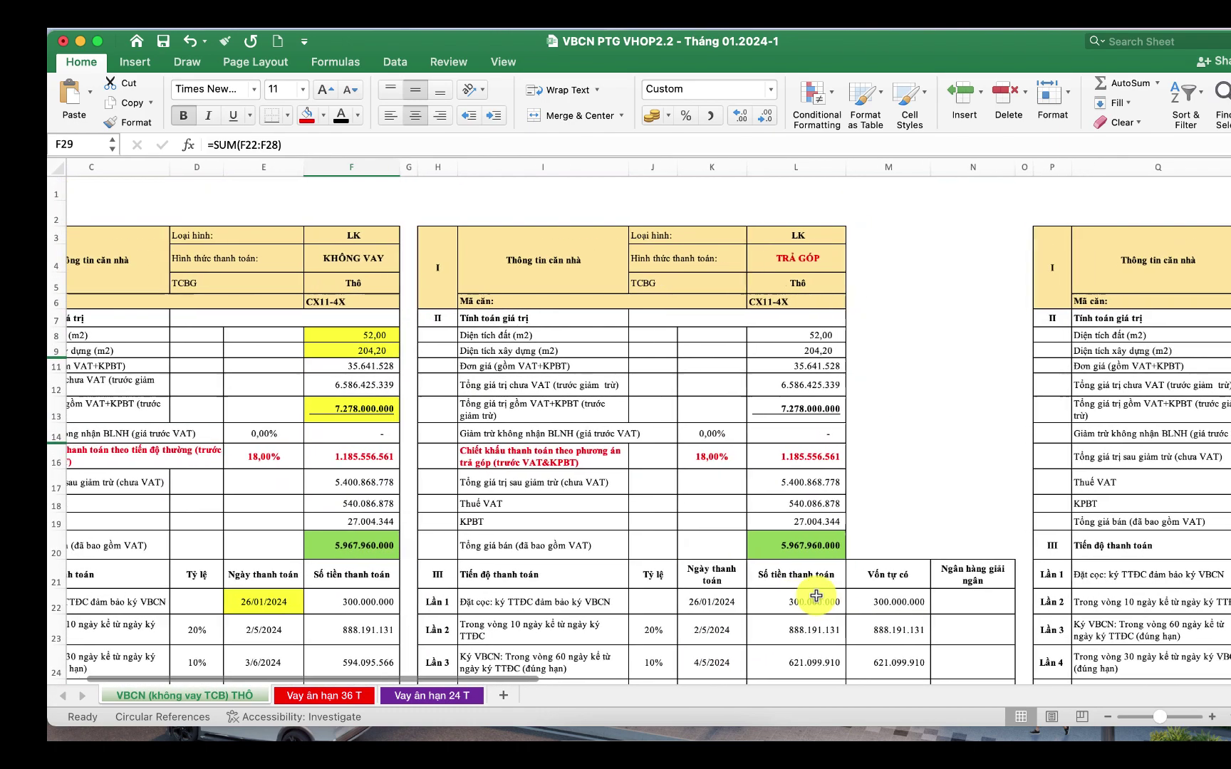
{"action": "scroll", "coordinate": [815, 595], "scroll_direction": "right", "scroll_amount": 5}
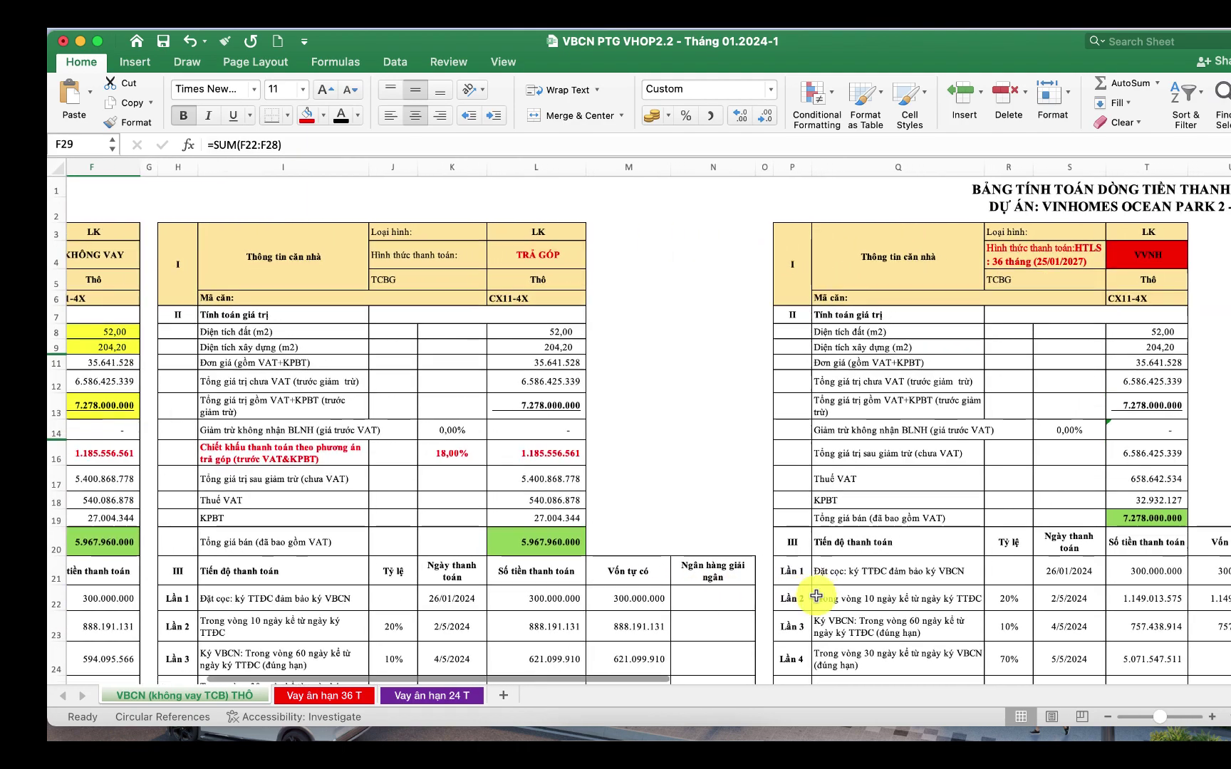
{"action": "scroll", "coordinate": [816, 595], "scroll_direction": "down", "scroll_amount": 5}
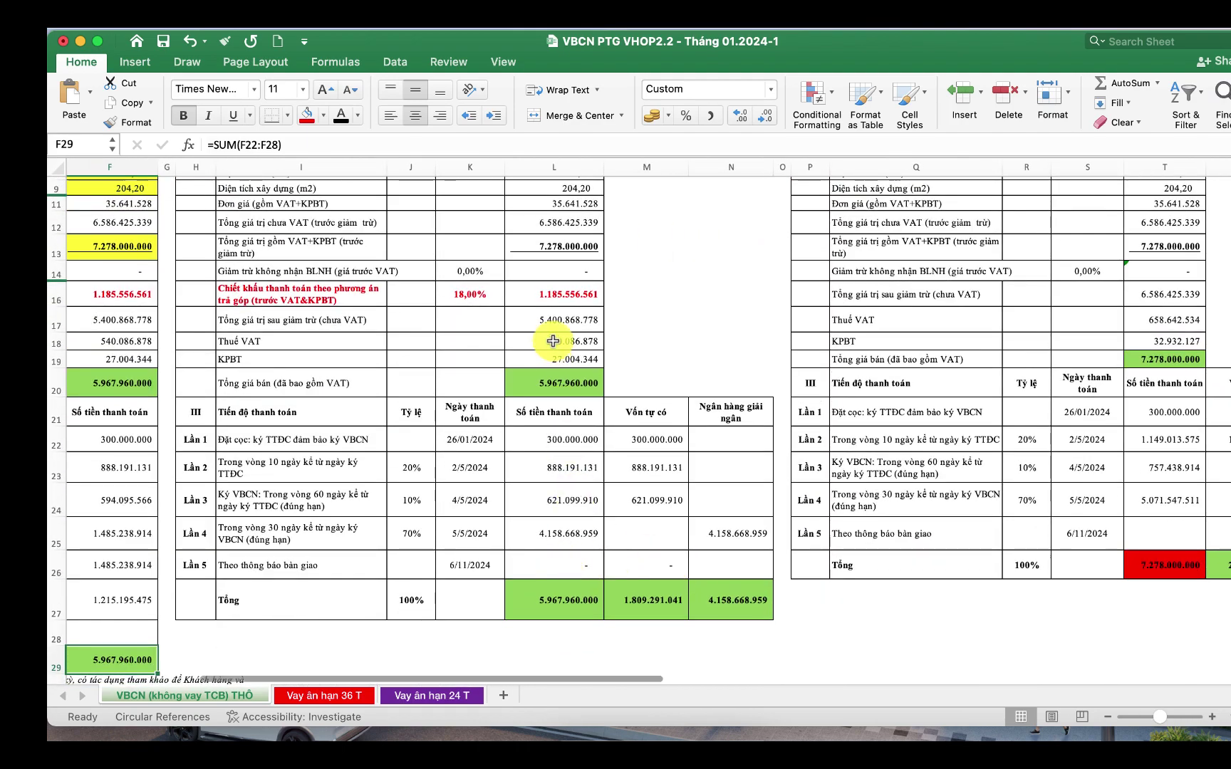
{"action": "left_click", "coordinate": [469, 290]}
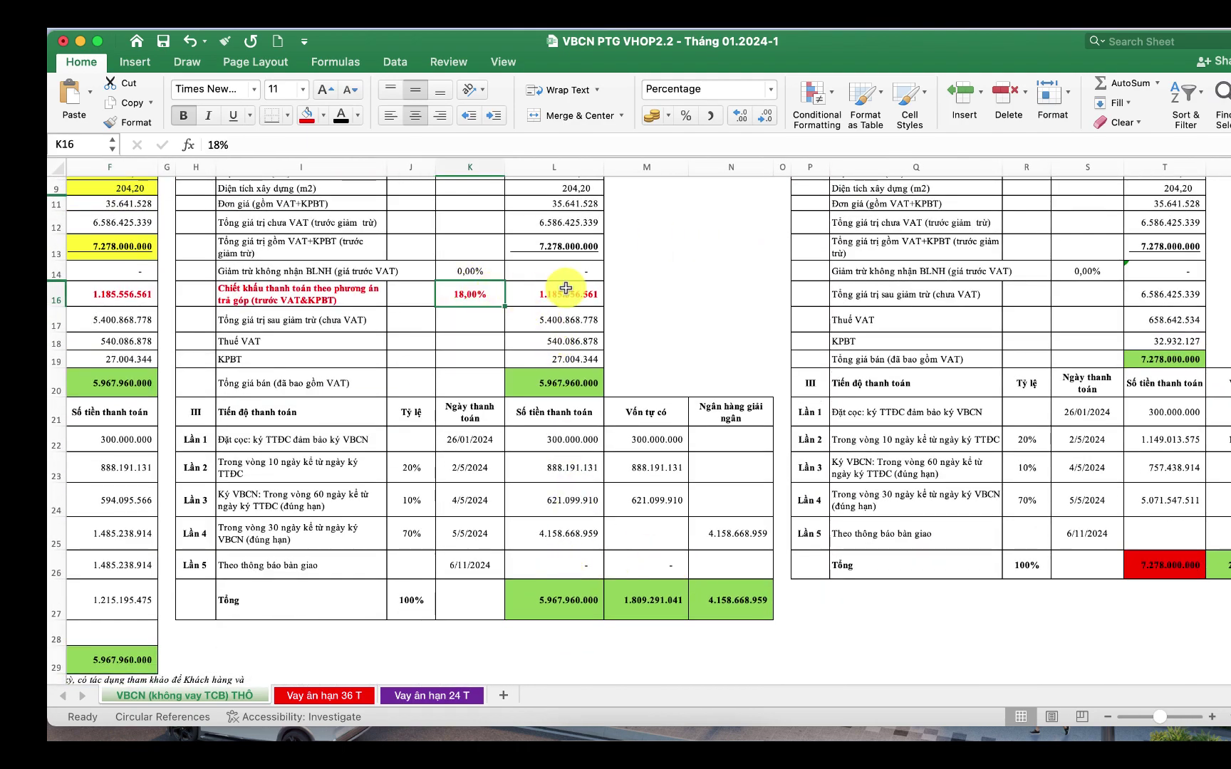
{"action": "left_click", "coordinate": [563, 289]}
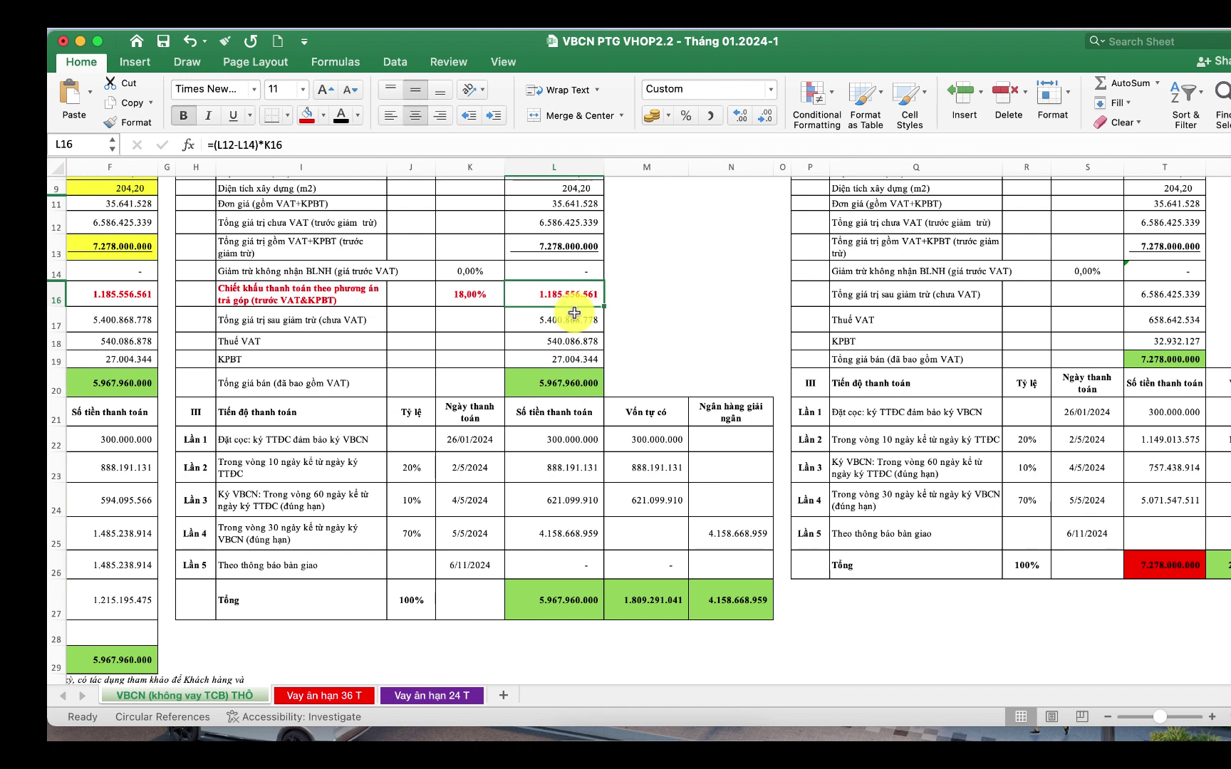
{"action": "left_click", "coordinate": [557, 600]}
{"action": "left_click", "coordinate": [740, 533]}
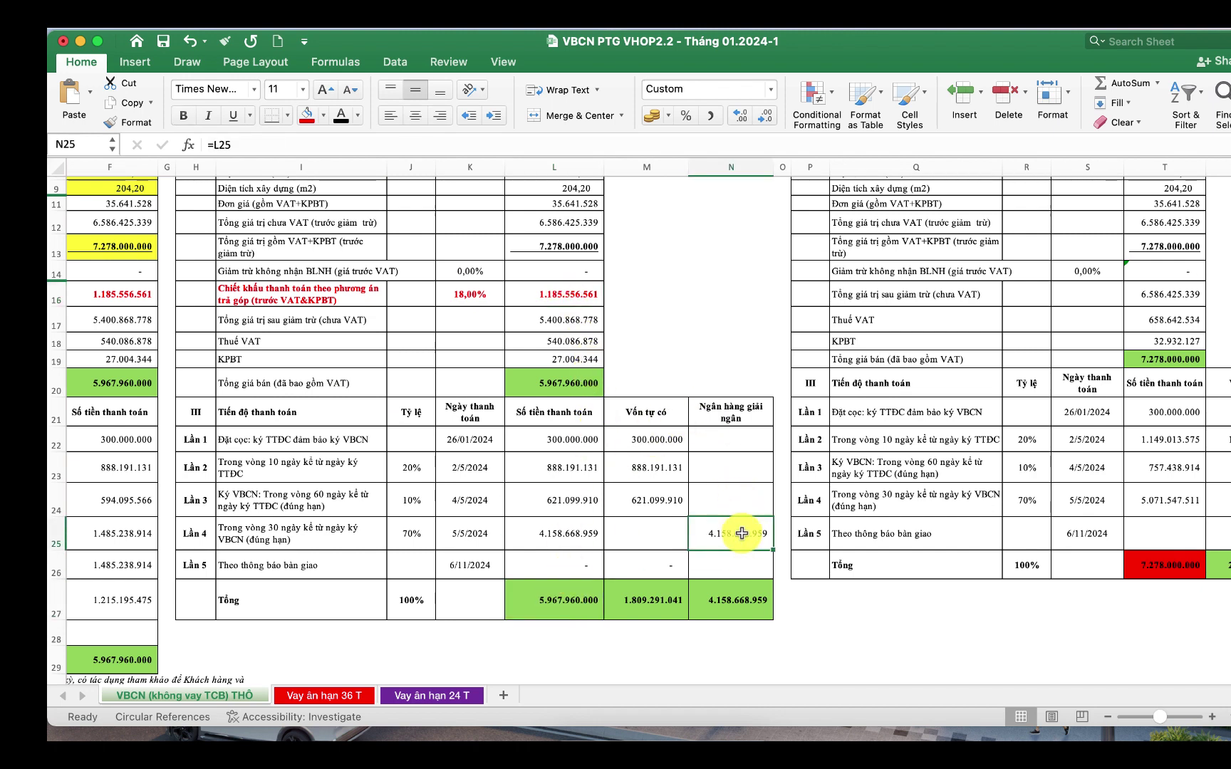
{"action": "left_click", "coordinate": [536, 599]}
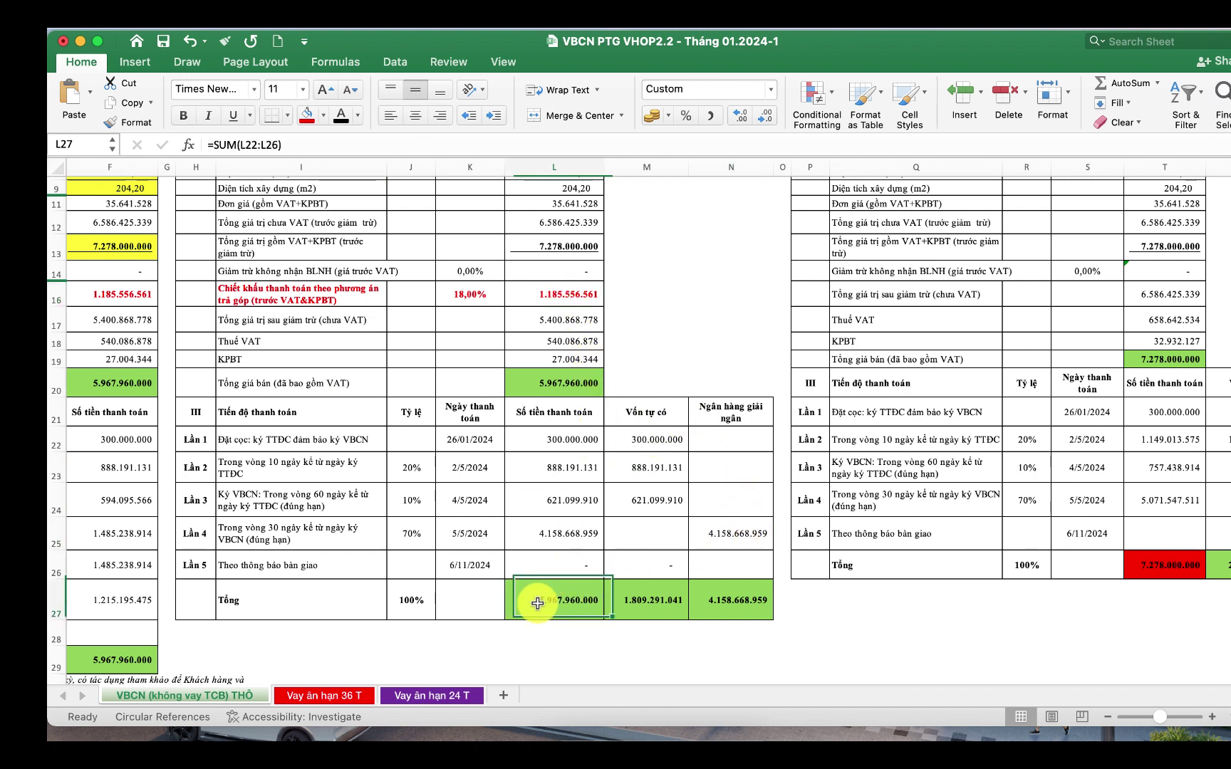
{"action": "left_click", "coordinate": [734, 532]}
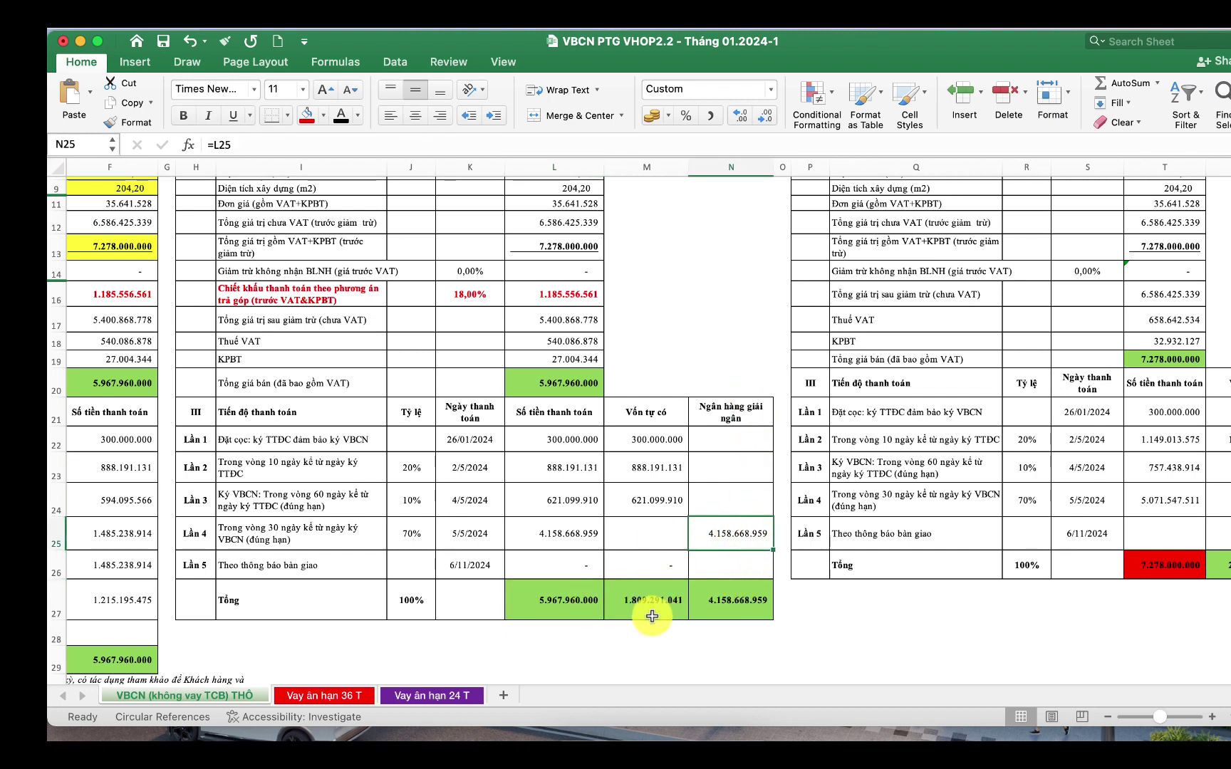
Look over the whole TRẢ GÓP plan, from the property details to the payment schedule, alongside the neighbouring 36-month loan plan.
{"action": "scroll", "coordinate": [679, 583], "scroll_direction": "up", "scroll_amount": 5}
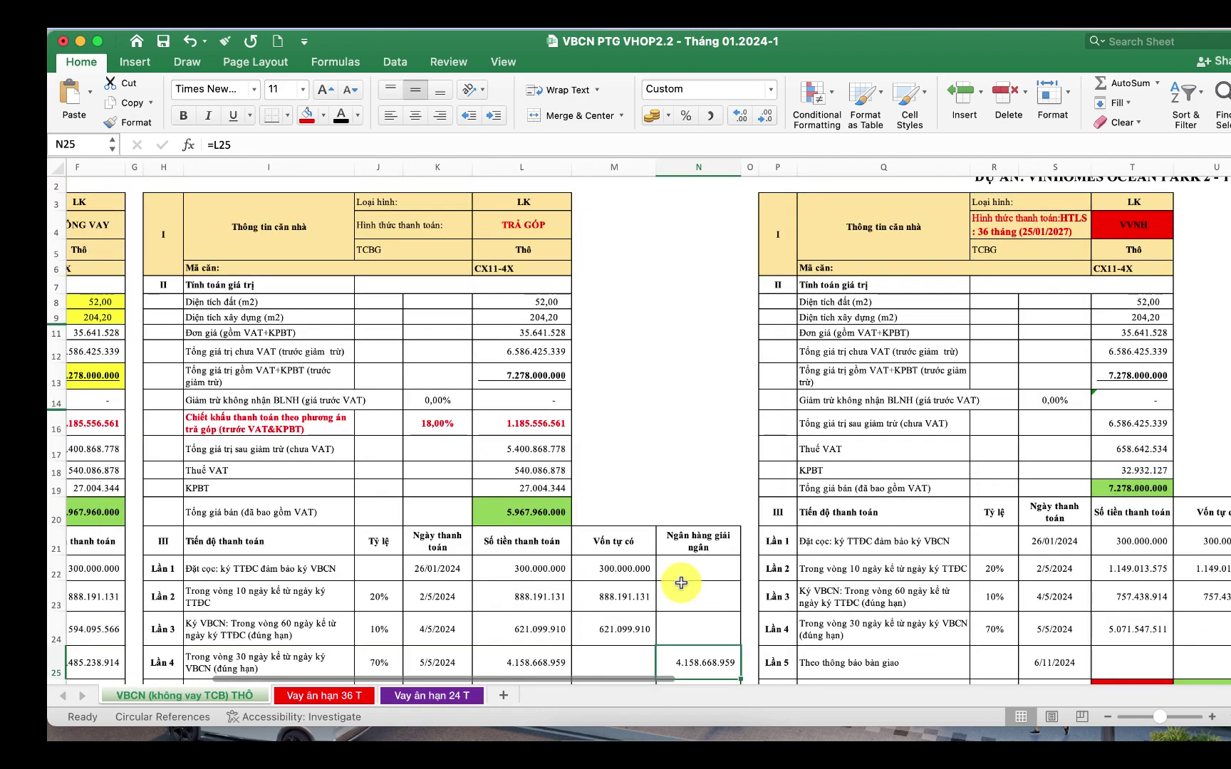
{"action": "scroll", "coordinate": [681, 583], "scroll_direction": "up", "scroll_amount": 2}
{"action": "scroll", "coordinate": [551, 428], "scroll_direction": "down", "scroll_amount": 3}
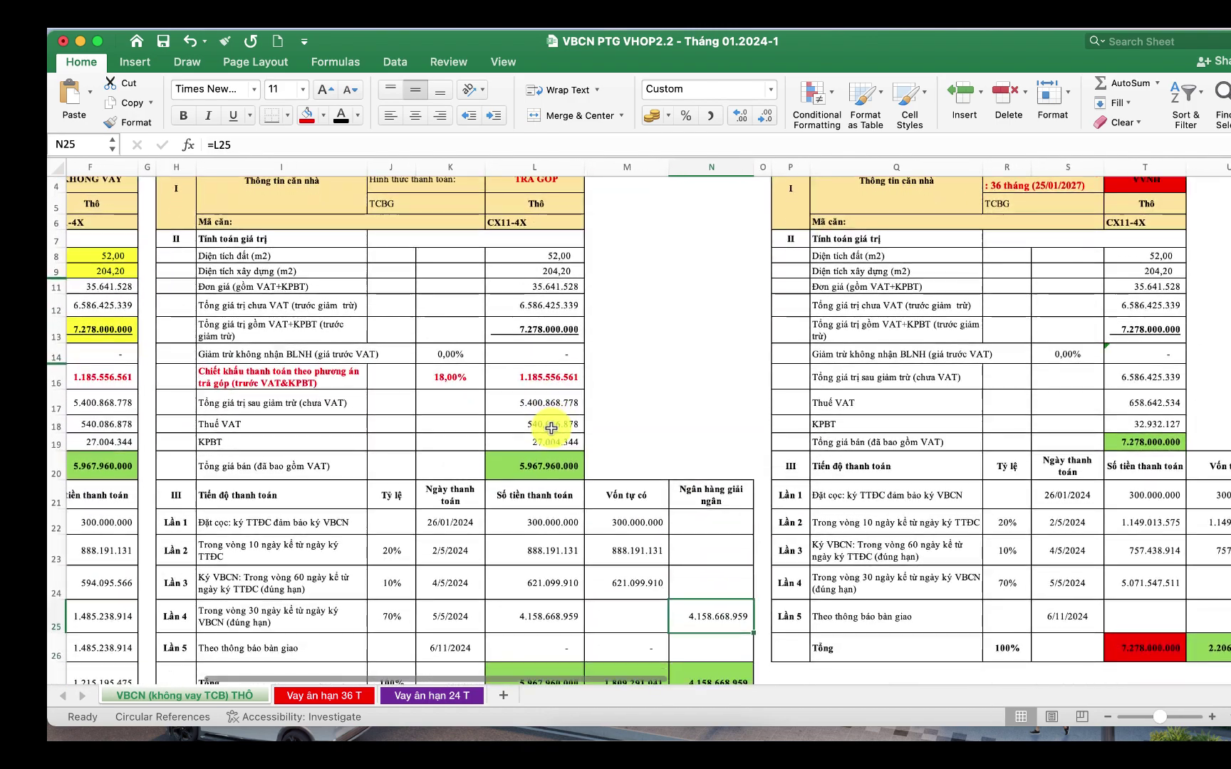
{"action": "scroll", "coordinate": [550, 428], "scroll_direction": "up", "scroll_amount": 3}
{"action": "scroll", "coordinate": [551, 428], "scroll_direction": "right", "scroll_amount": 2}
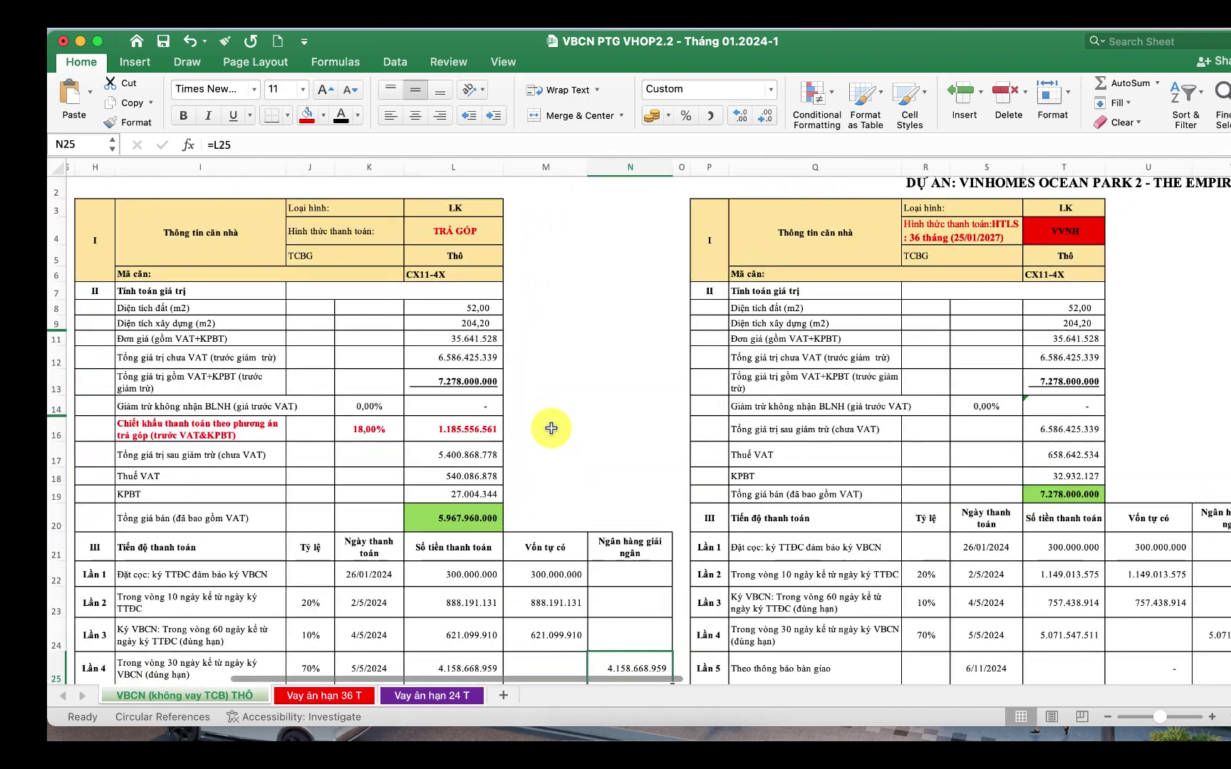
{"action": "scroll", "coordinate": [537, 529], "scroll_direction": "down", "scroll_amount": 3}
{"action": "scroll", "coordinate": [537, 529], "scroll_direction": "left", "scroll_amount": 1}
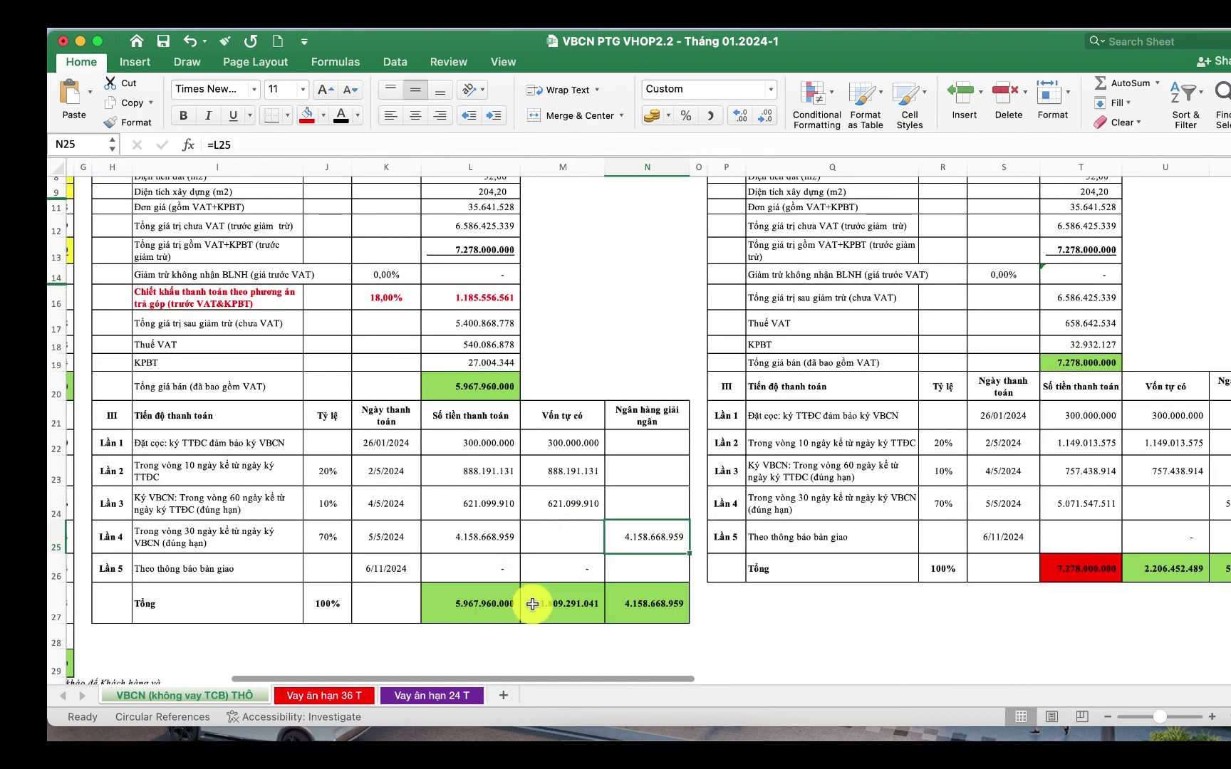
{"action": "scroll", "coordinate": [533, 604], "scroll_direction": "up", "scroll_amount": 3}
{"action": "scroll", "coordinate": [533, 604], "scroll_direction": "right", "scroll_amount": 1}
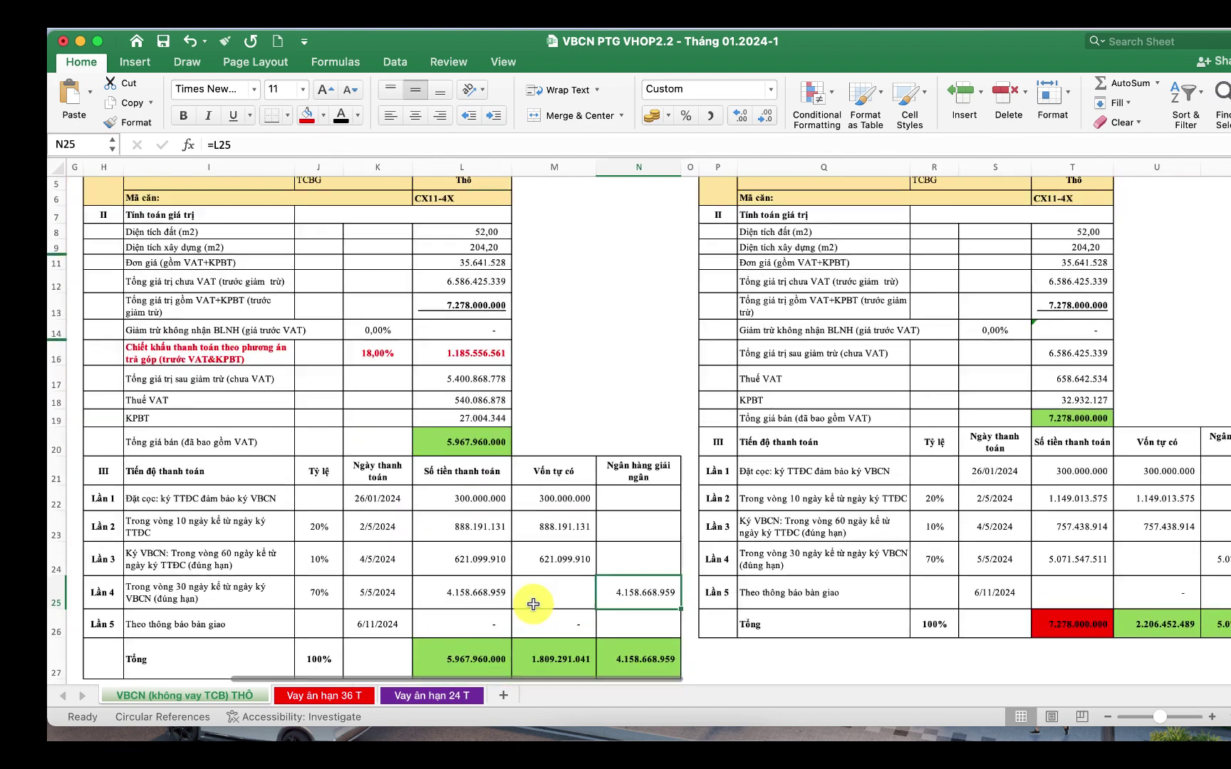
{"action": "scroll", "coordinate": [534, 604], "scroll_direction": "up", "scroll_amount": 3}
{"action": "scroll", "coordinate": [533, 604], "scroll_direction": "left", "scroll_amount": 1}
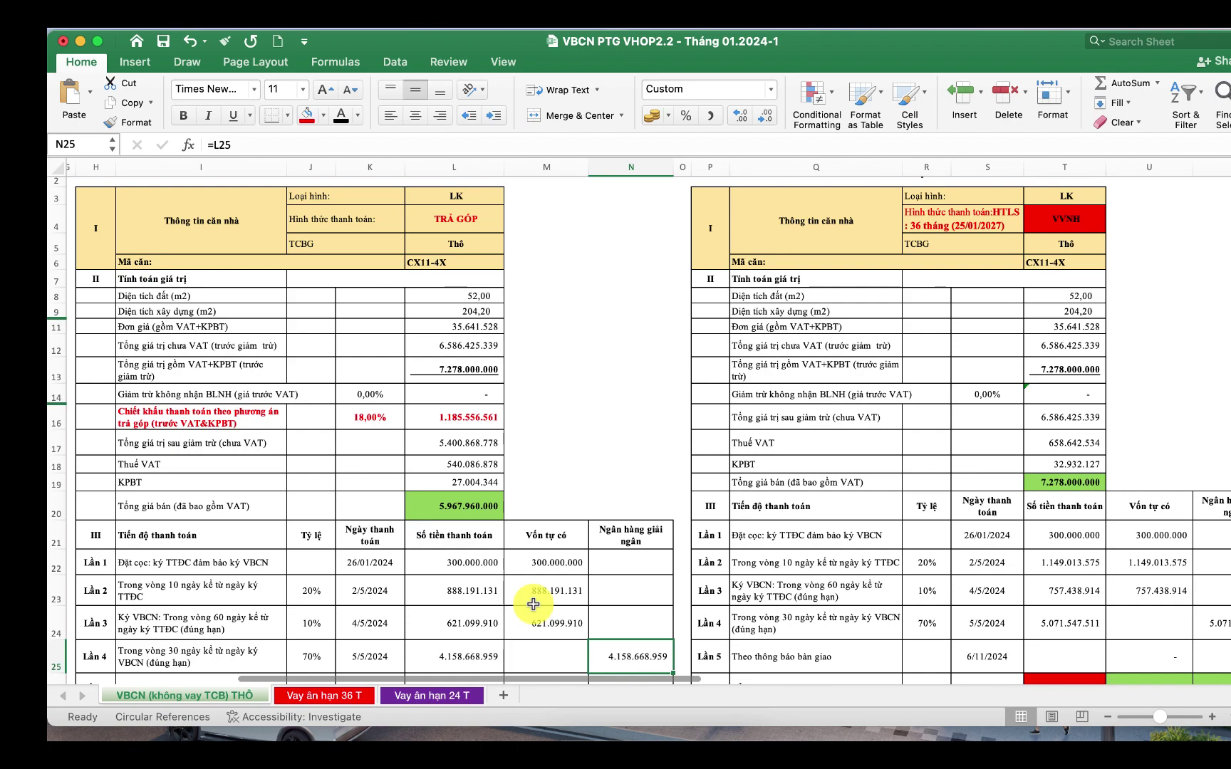
{"action": "scroll", "coordinate": [533, 604], "scroll_direction": "down", "scroll_amount": 5}
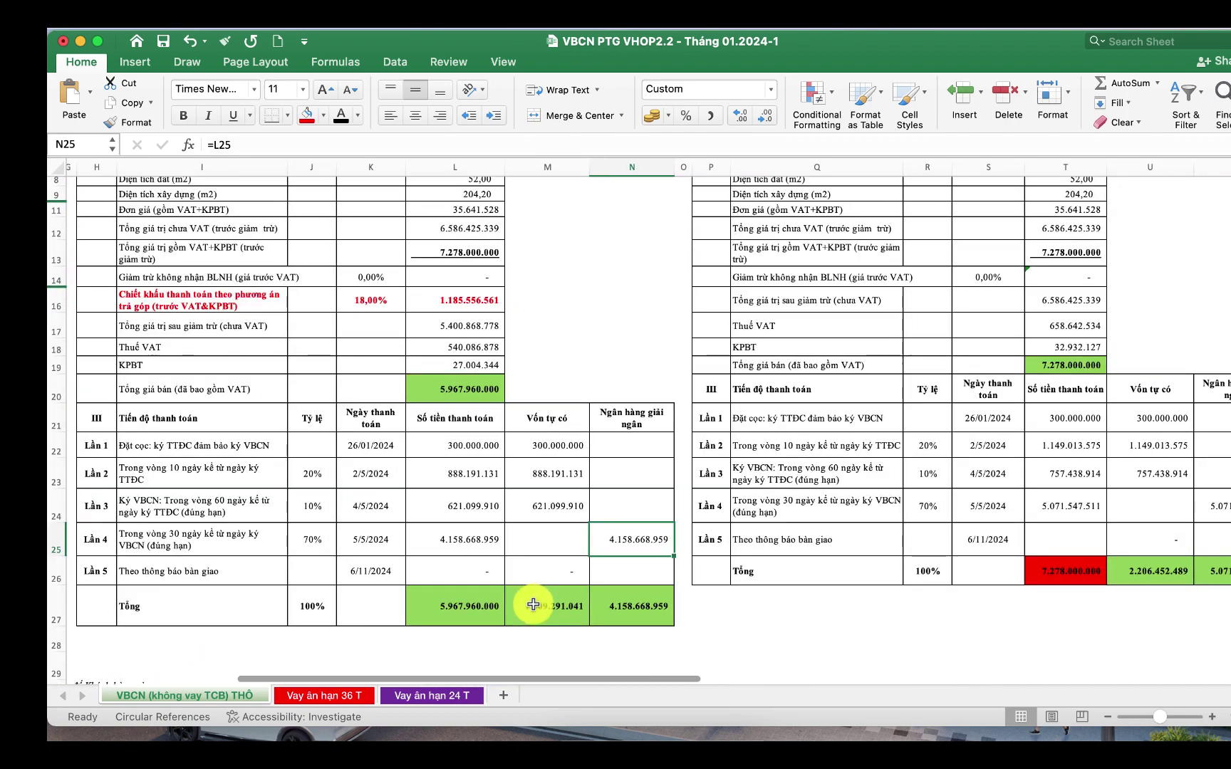
Check the TRẢ GÓP plan's Tổng row for the payment amount, own capital and bank disbursement.
{"action": "left_click", "coordinate": [464, 605]}
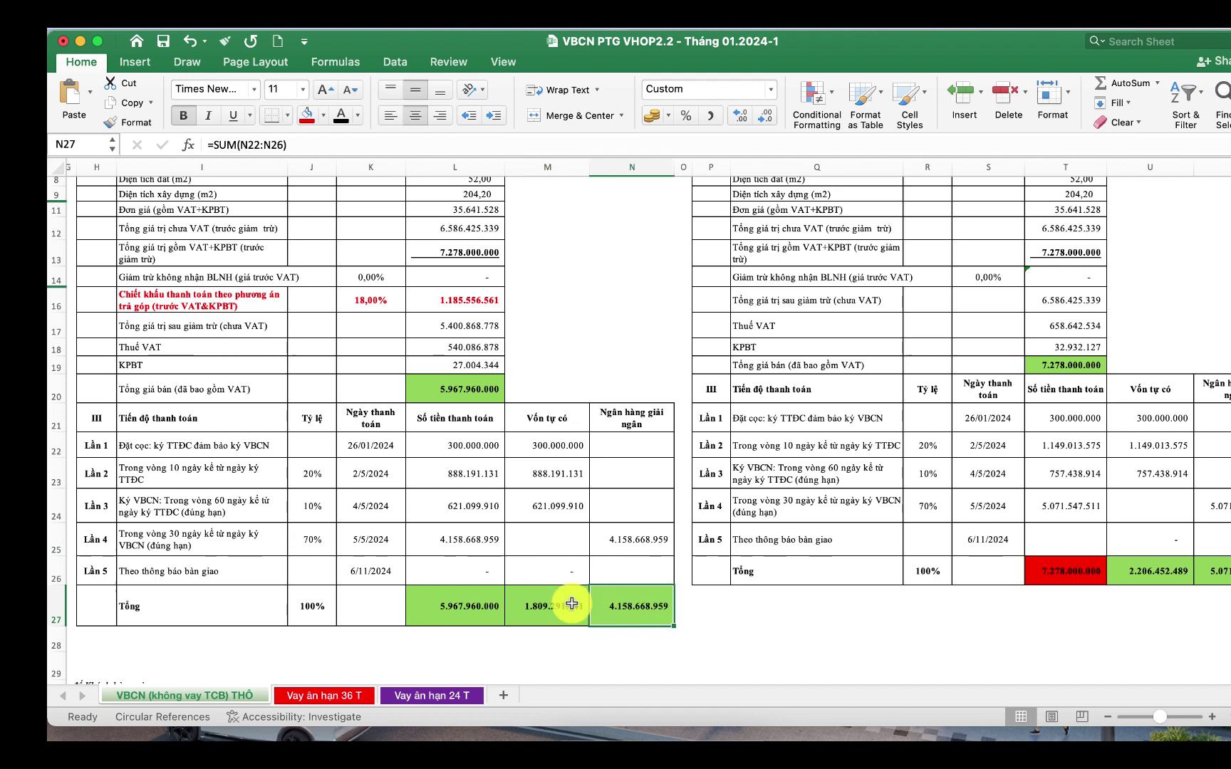
{"action": "left_click", "coordinate": [473, 600]}
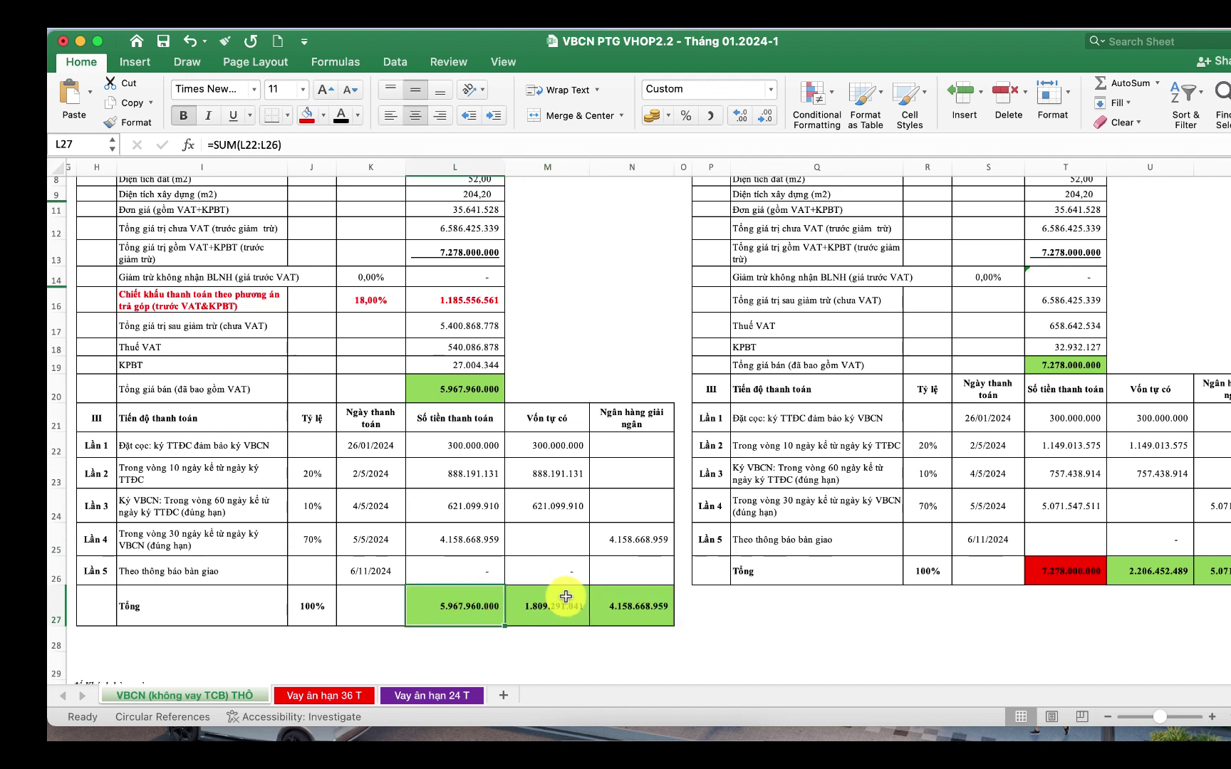
{"action": "left_click", "coordinate": [477, 597]}
{"action": "left_click", "coordinate": [560, 605]}
{"action": "left_click", "coordinate": [650, 610]}
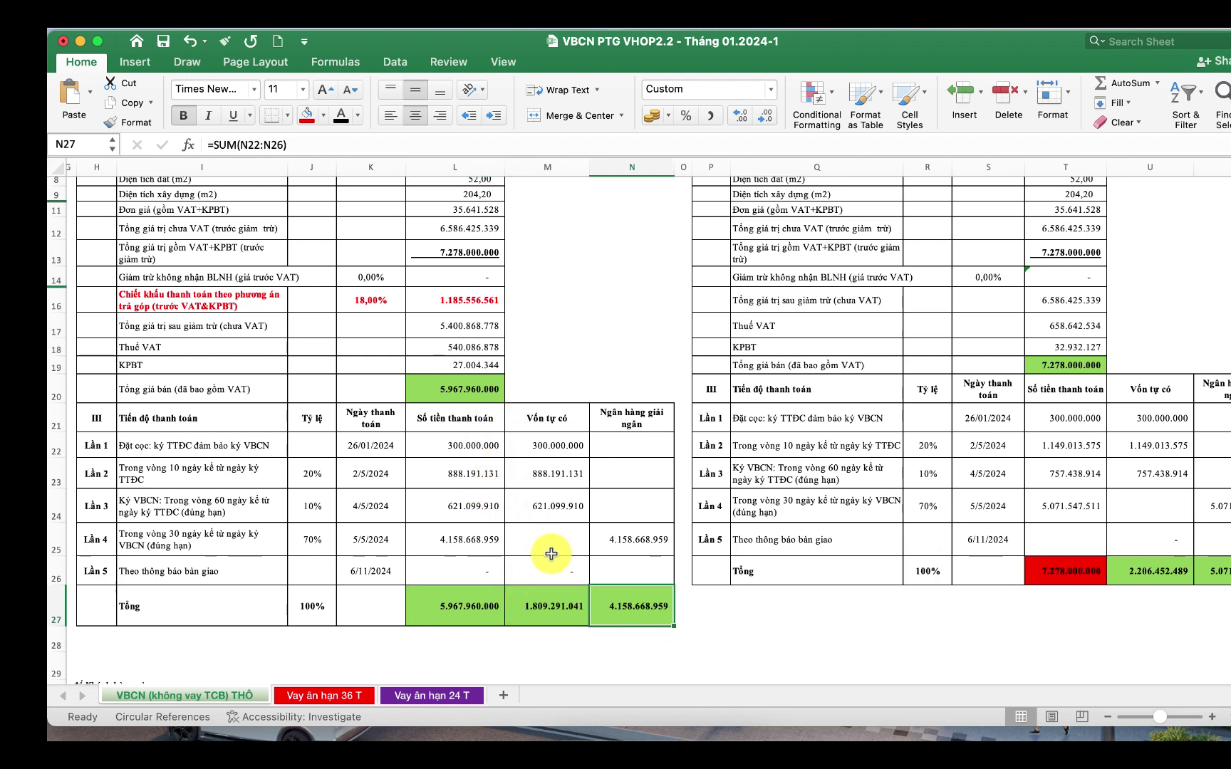
Examine the HTLS 36 tháng loan plan's property details and its total value including VAT and KPBT before deductions.
{"action": "scroll", "coordinate": [543, 568], "scroll_direction": "up", "scroll_amount": 1}
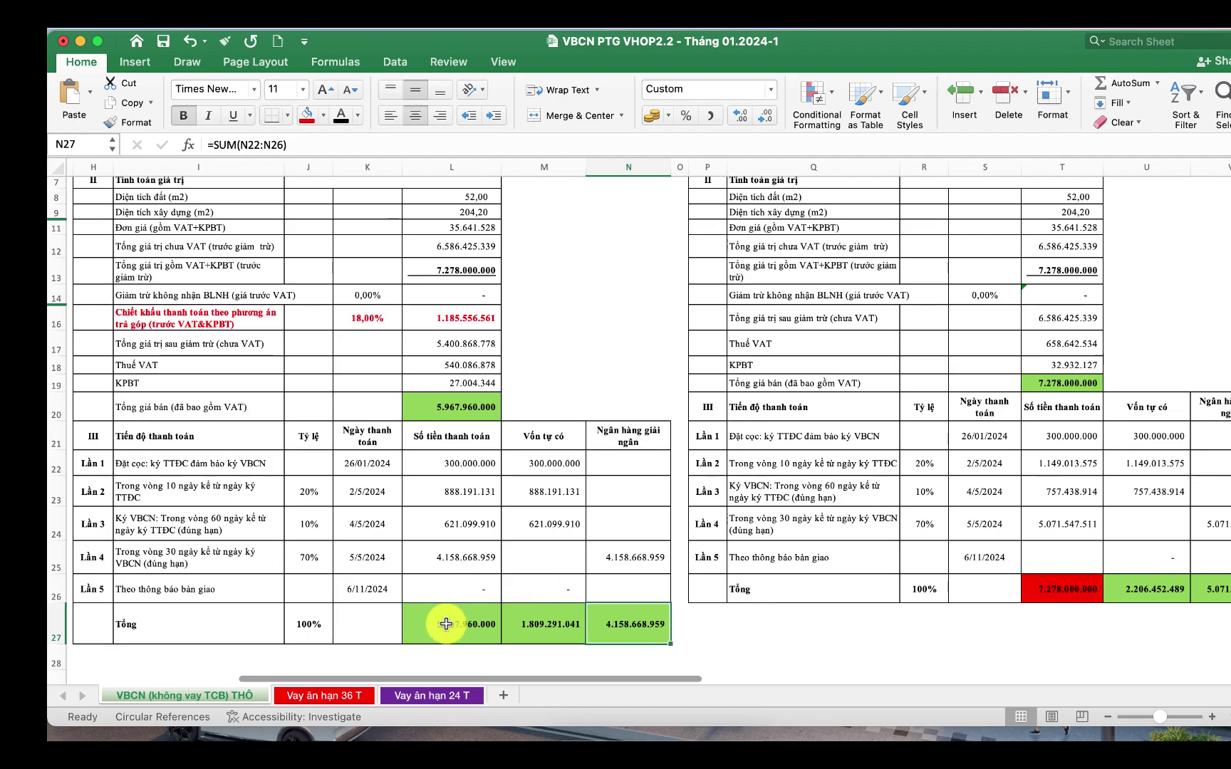
{"action": "scroll", "coordinate": [460, 509], "scroll_direction": "up", "scroll_amount": 5}
{"action": "scroll", "coordinate": [459, 509], "scroll_direction": "right", "scroll_amount": 3}
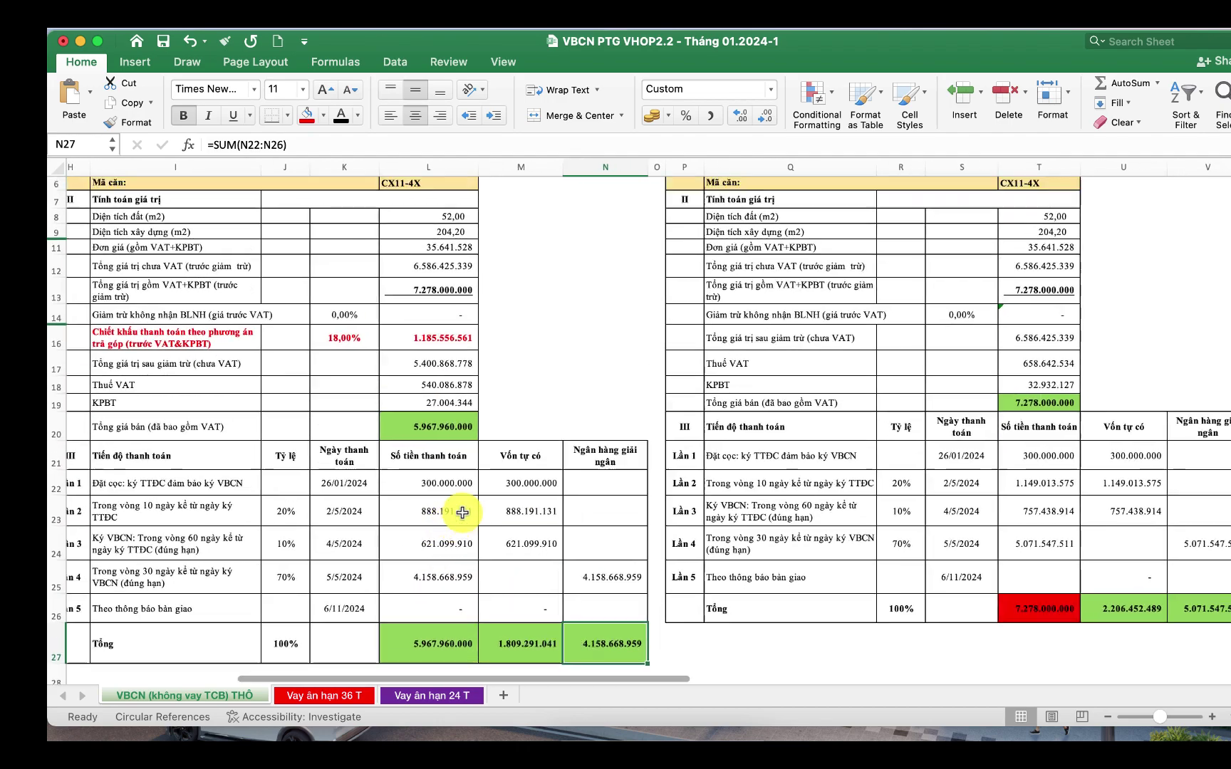
{"action": "scroll", "coordinate": [462, 513], "scroll_direction": "right", "scroll_amount": 3}
{"action": "scroll", "coordinate": [462, 513], "scroll_direction": "down", "scroll_amount": 1}
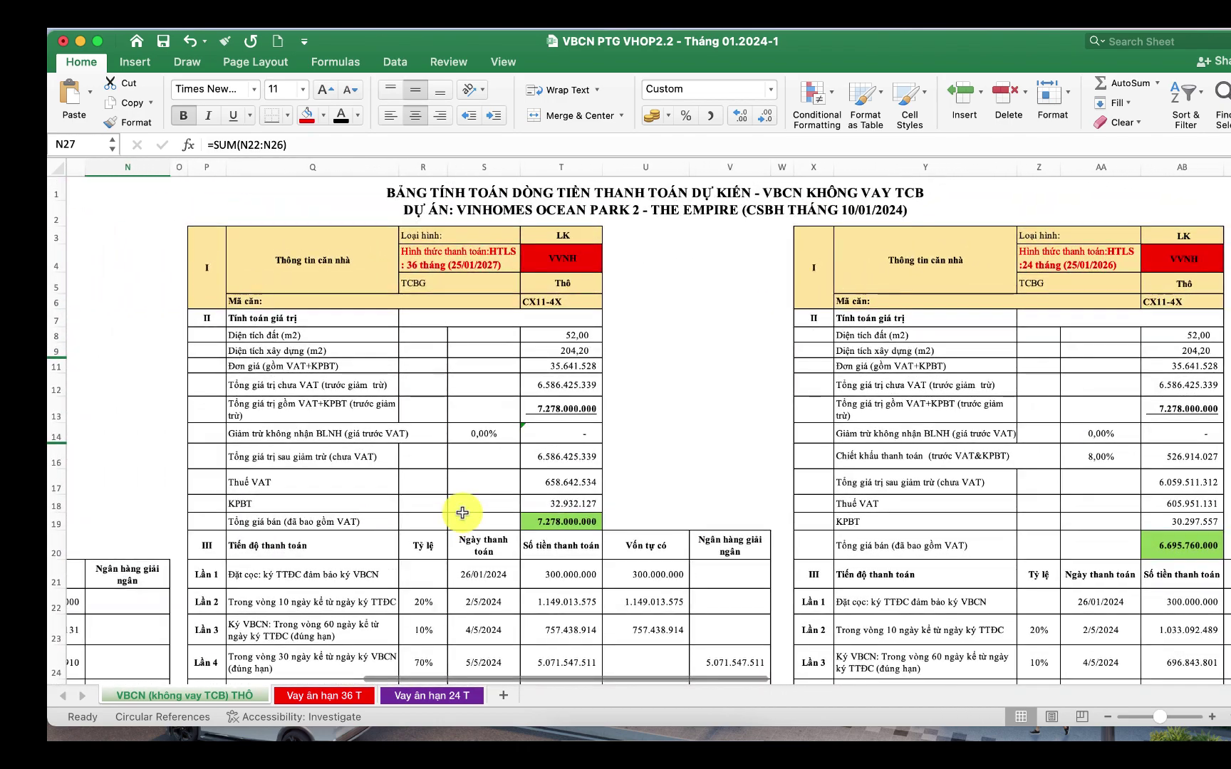
{"action": "scroll", "coordinate": [463, 513], "scroll_direction": "down", "scroll_amount": 1}
{"action": "scroll", "coordinate": [462, 513], "scroll_direction": "right", "scroll_amount": 1}
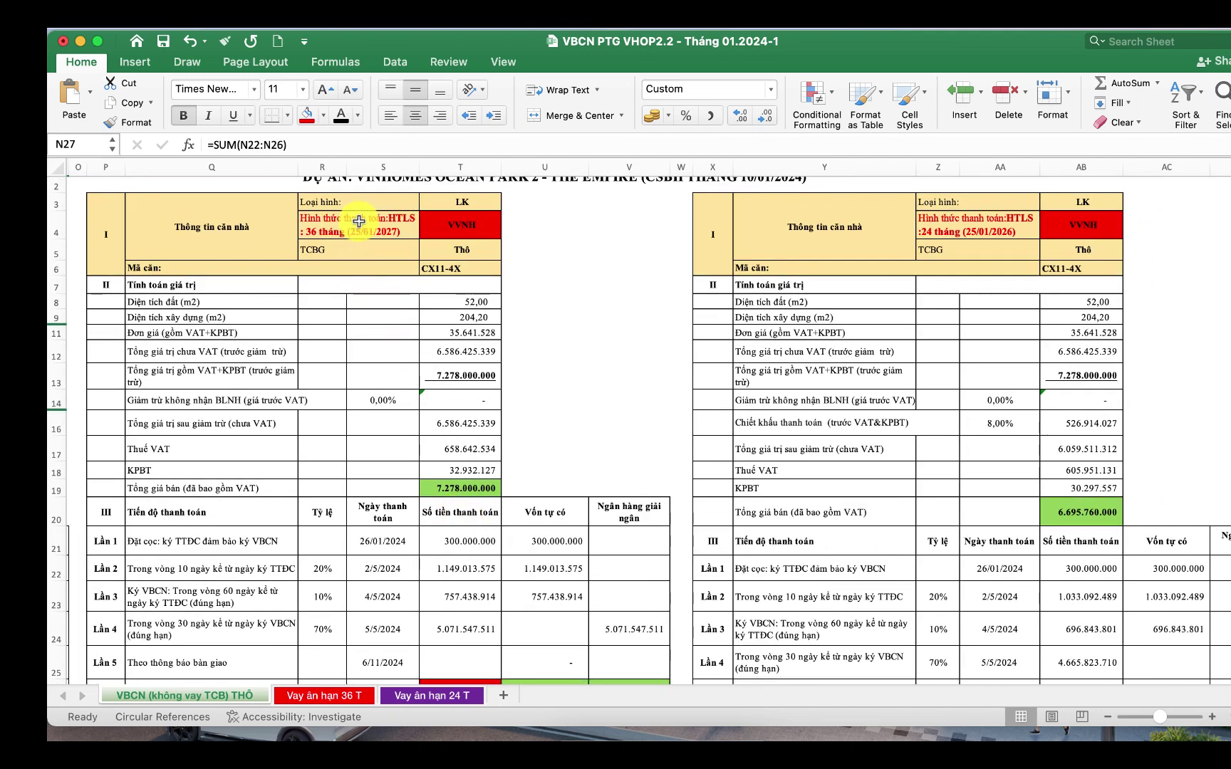
{"action": "scroll", "coordinate": [376, 371], "scroll_direction": "down", "scroll_amount": 2}
{"action": "scroll", "coordinate": [376, 371], "scroll_direction": "left", "scroll_amount": 1}
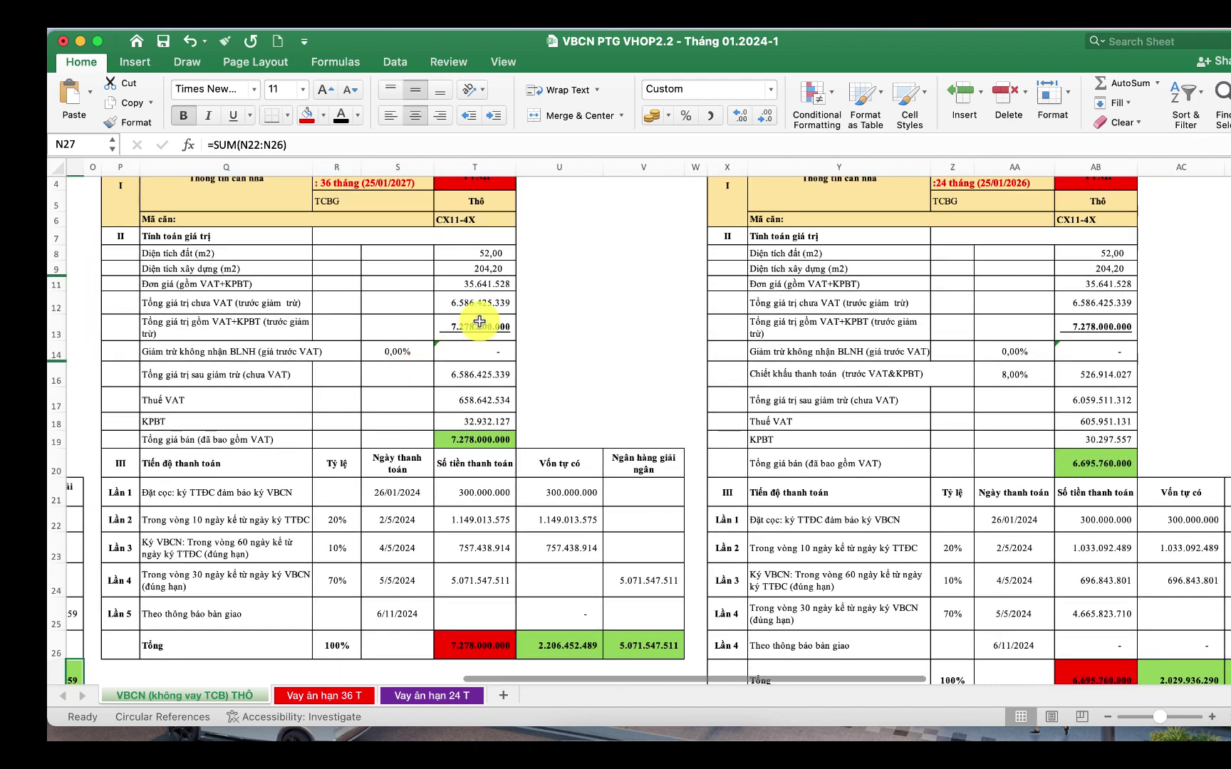
{"action": "left_click", "coordinate": [479, 322]}
{"action": "scroll", "coordinate": [480, 363], "scroll_direction": "down", "scroll_amount": 3}
{"action": "scroll", "coordinate": [481, 363], "scroll_direction": "right", "scroll_amount": 1}
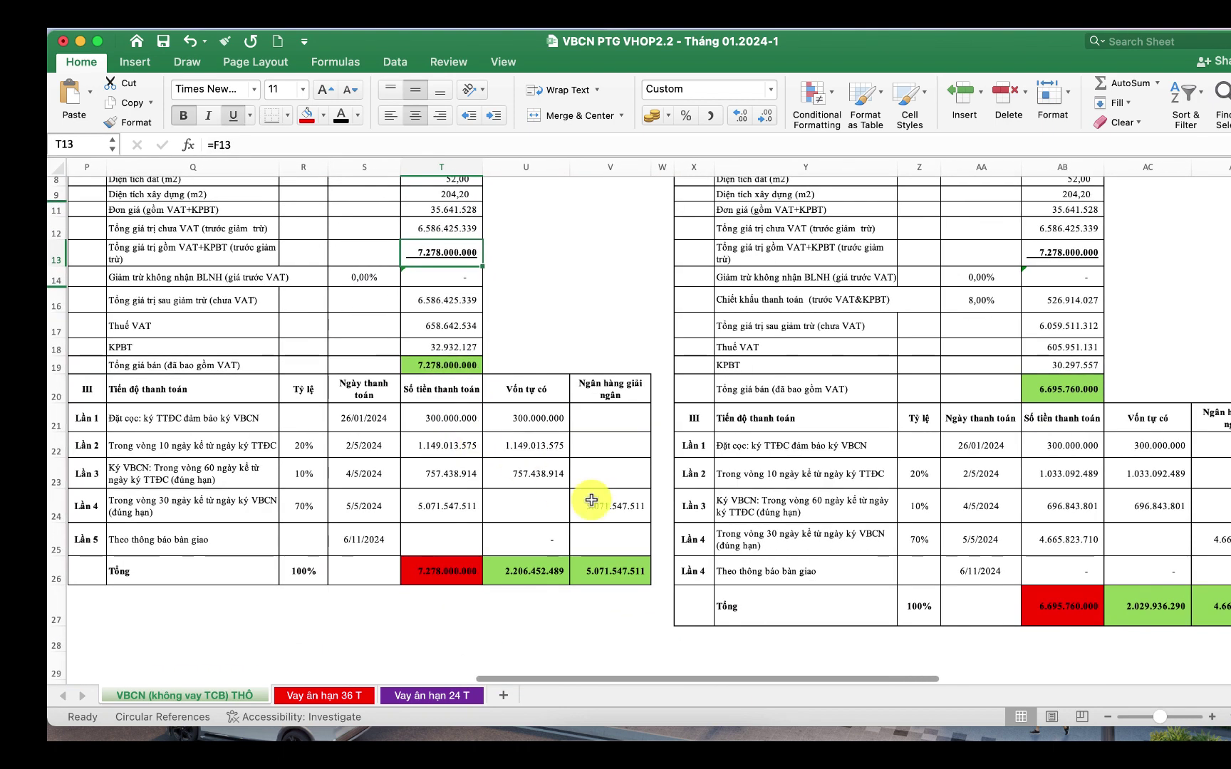
Check the 36-month loan plan's Lần 4 bank disbursement, payment total and own-capital total.
{"action": "left_click", "coordinate": [612, 505]}
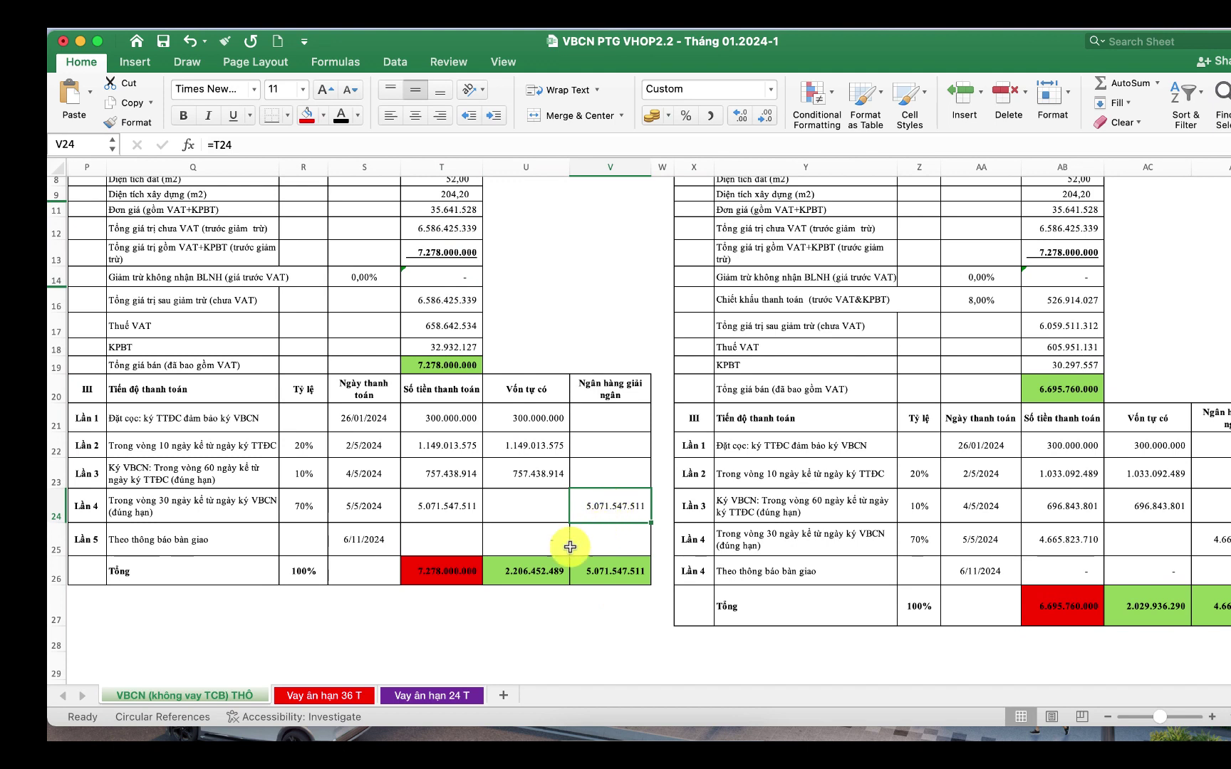
{"action": "left_click", "coordinate": [441, 570]}
{"action": "left_click", "coordinate": [541, 571]}
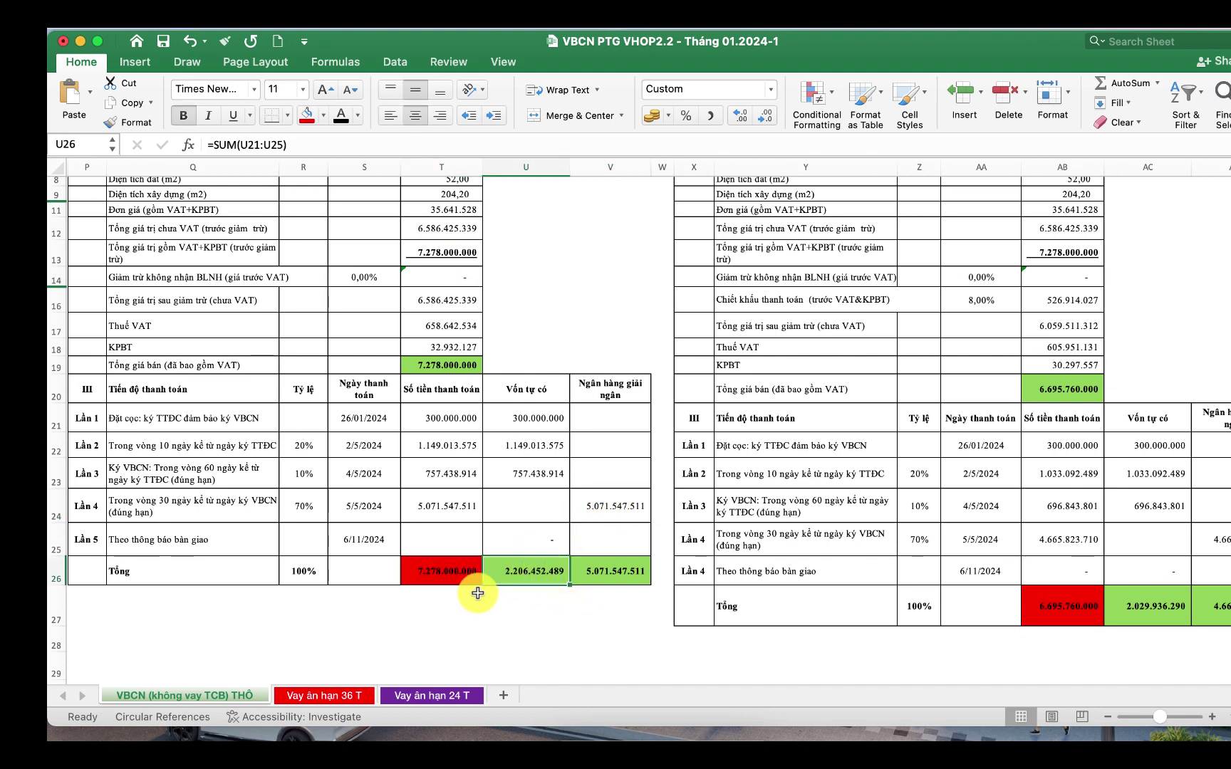
Review the 36-month loan plan's Tổng row, comparing the total payment, own capital and bank disbursement formulas.
{"action": "left_click", "coordinate": [440, 572]}
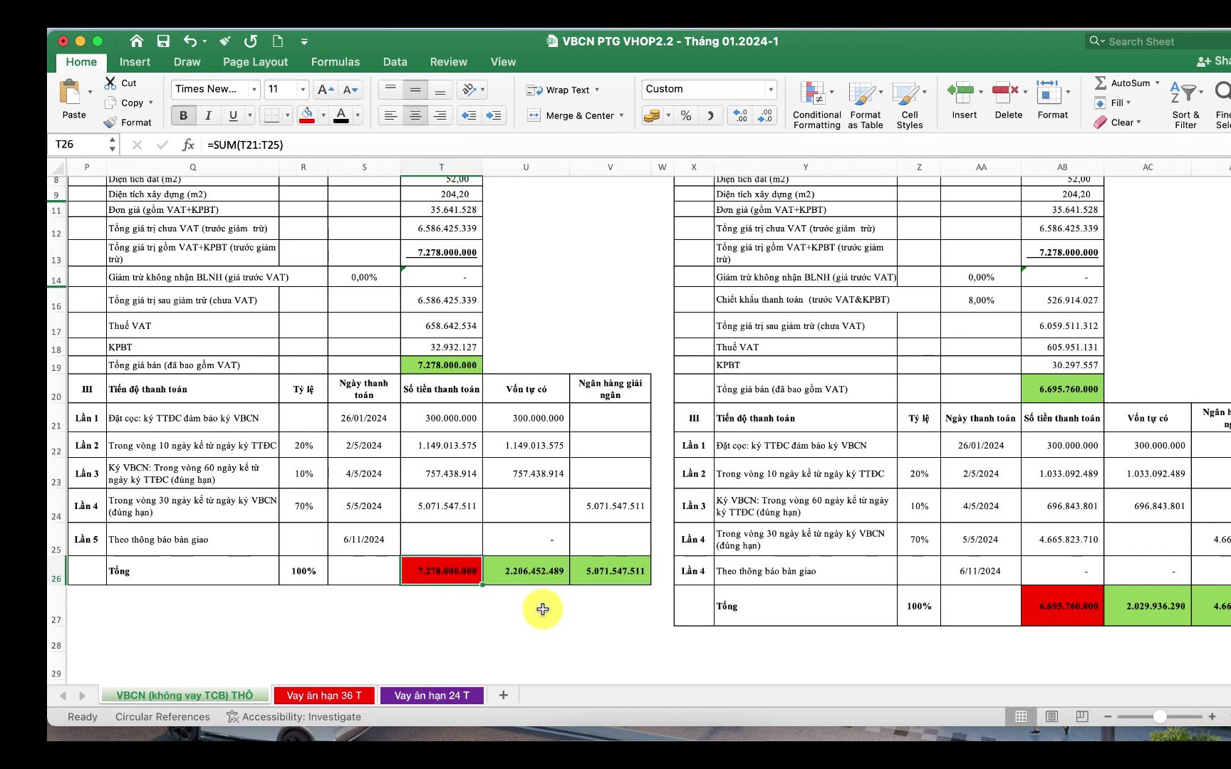
{"action": "scroll", "coordinate": [543, 609], "scroll_direction": "up", "scroll_amount": 2}
{"action": "scroll", "coordinate": [542, 609], "scroll_direction": "right", "scroll_amount": 1}
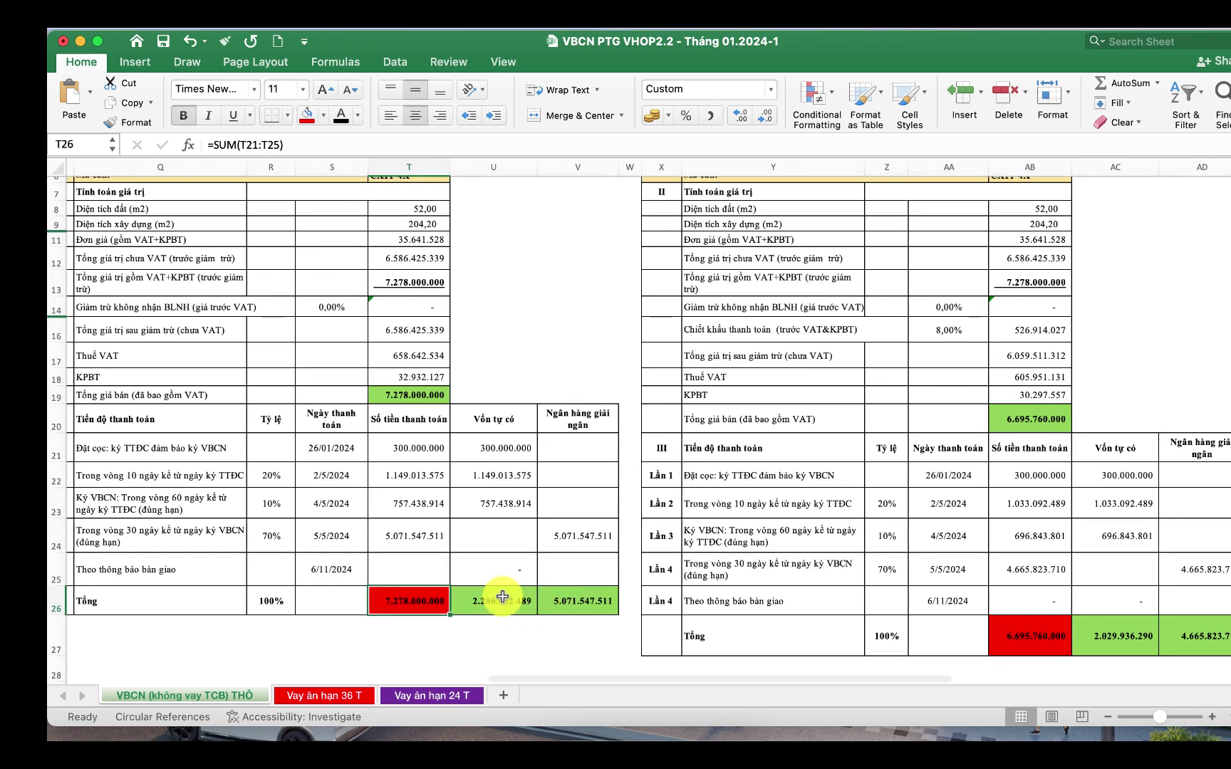
{"action": "left_click", "coordinate": [514, 601]}
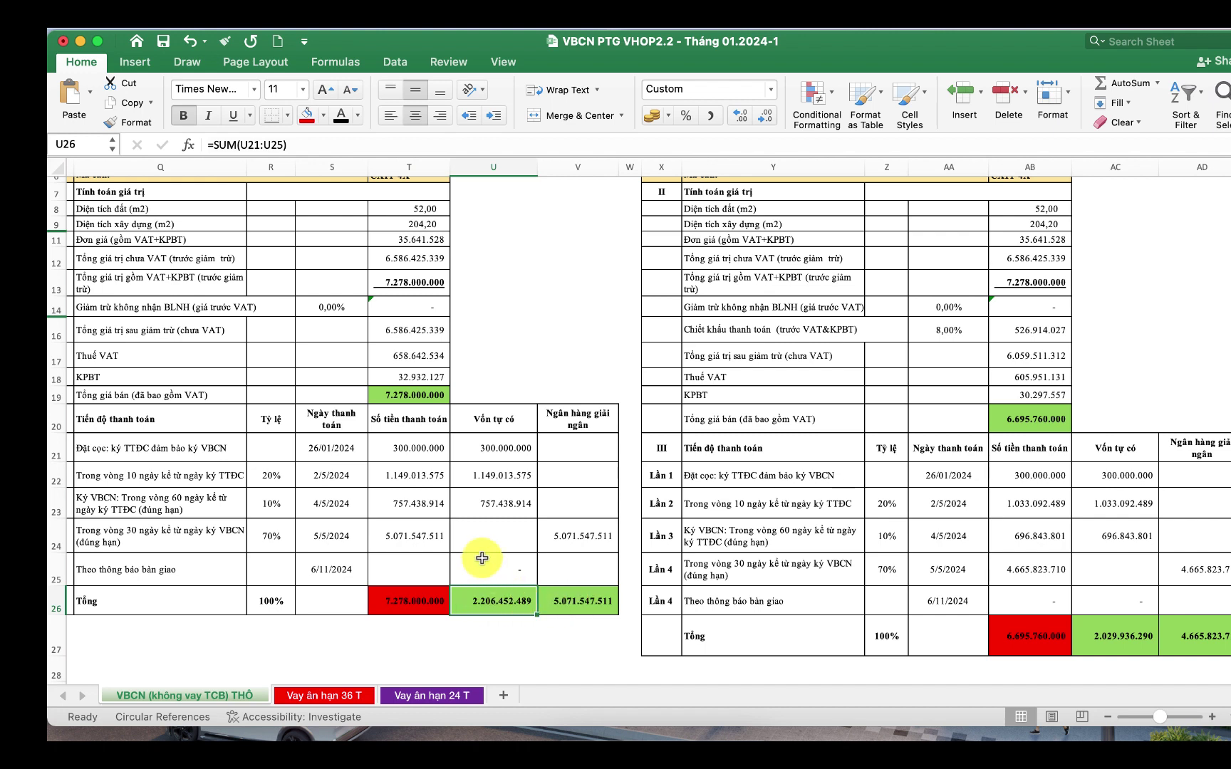
{"action": "left_click", "coordinate": [411, 601]}
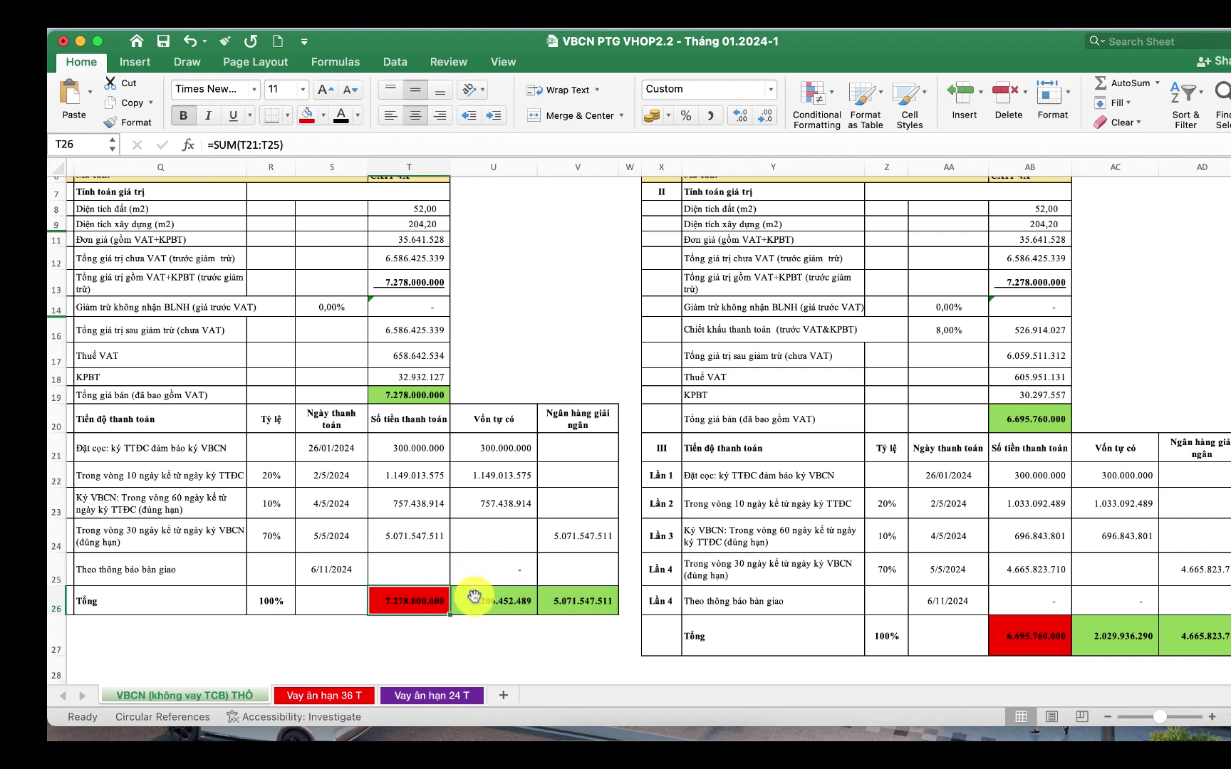
{"action": "left_click", "coordinate": [576, 603]}
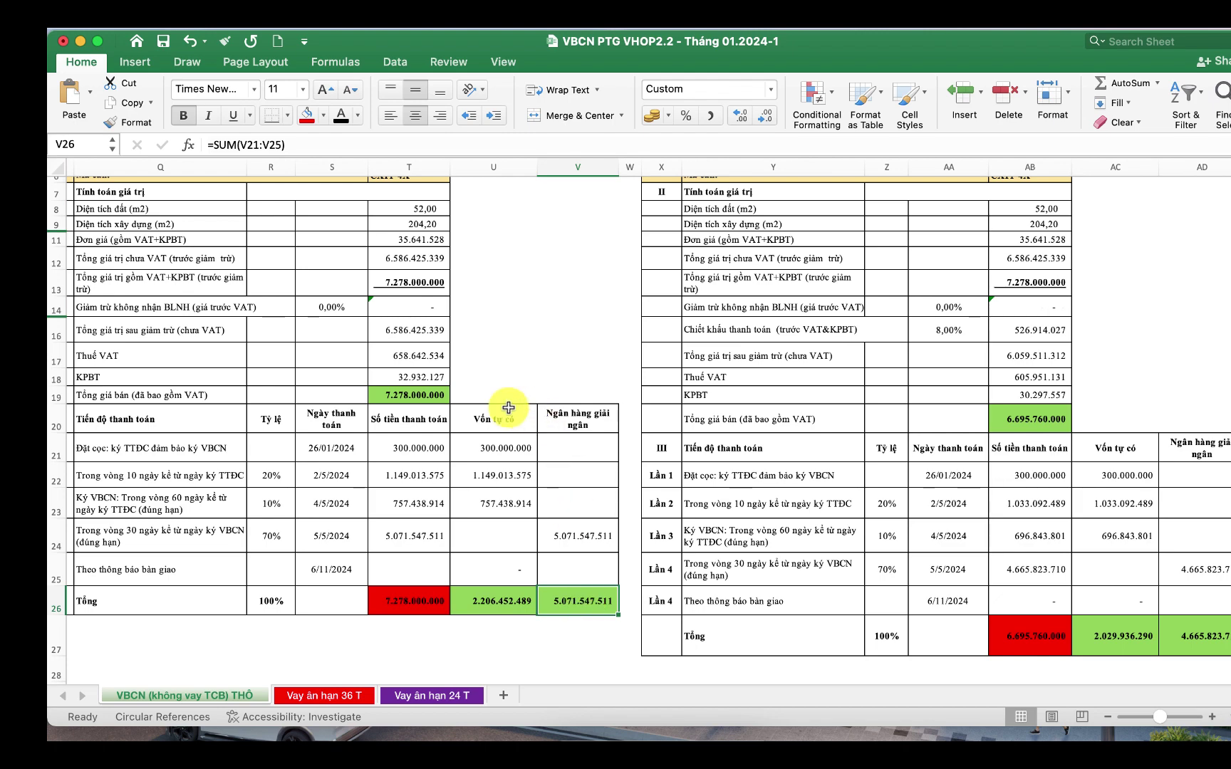
Check the plan's HTLS 36 tháng payment form and read its price breakdown down to the payment schedule.
{"action": "scroll", "coordinate": [509, 408], "scroll_direction": "up", "scroll_amount": 5}
{"action": "left_click", "coordinate": [326, 258]}
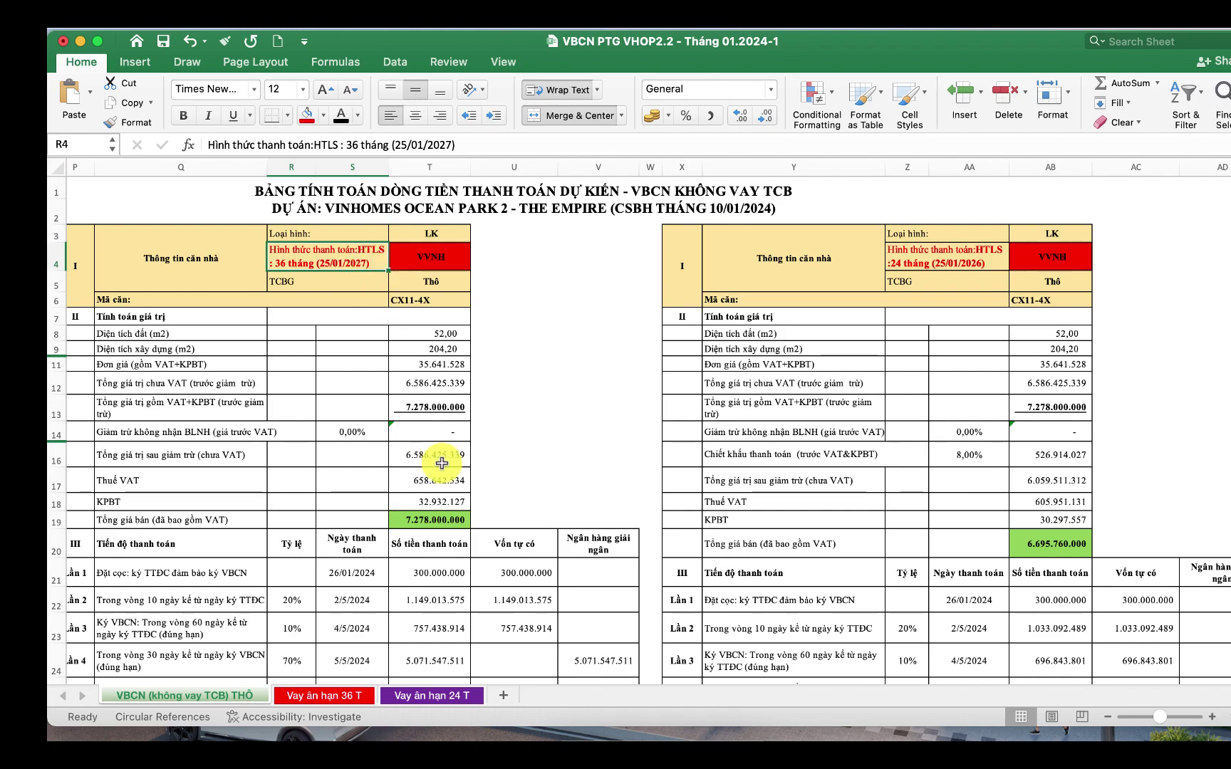
{"action": "scroll", "coordinate": [392, 366], "scroll_direction": "down", "scroll_amount": 1}
{"action": "scroll", "coordinate": [391, 366], "scroll_direction": "down", "scroll_amount": 3}
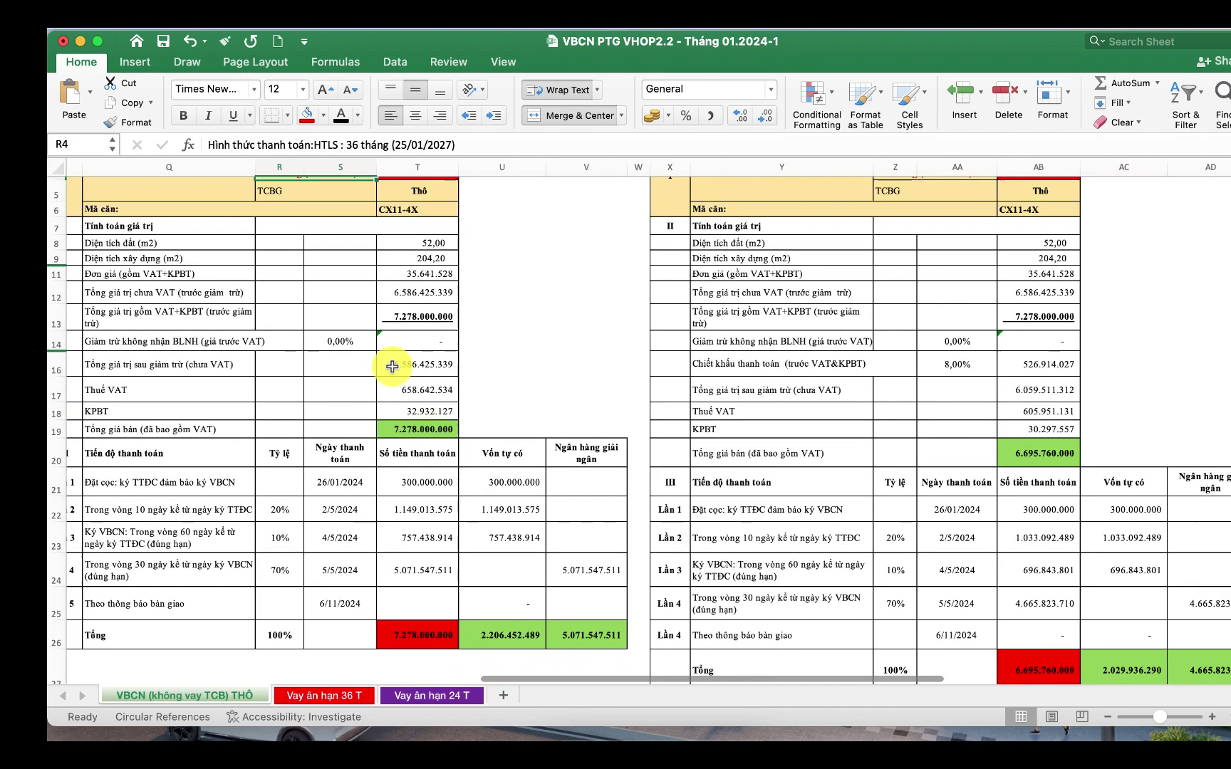
Open the Vay ân hạn 36 T sheet and examine the first instalment's date, principal, monthly rate, interest, total and remaining balance.
{"action": "left_click", "coordinate": [330, 698]}
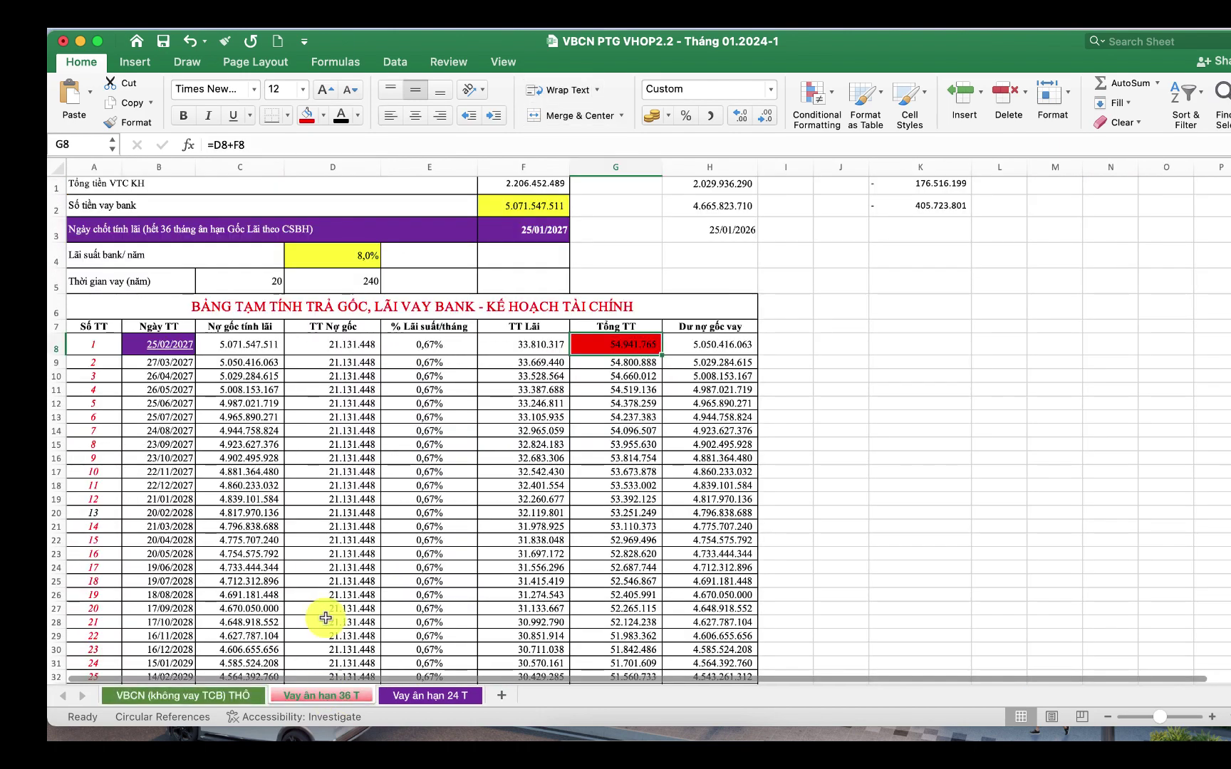
{"action": "scroll", "coordinate": [330, 577], "scroll_direction": "up", "scroll_amount": 1}
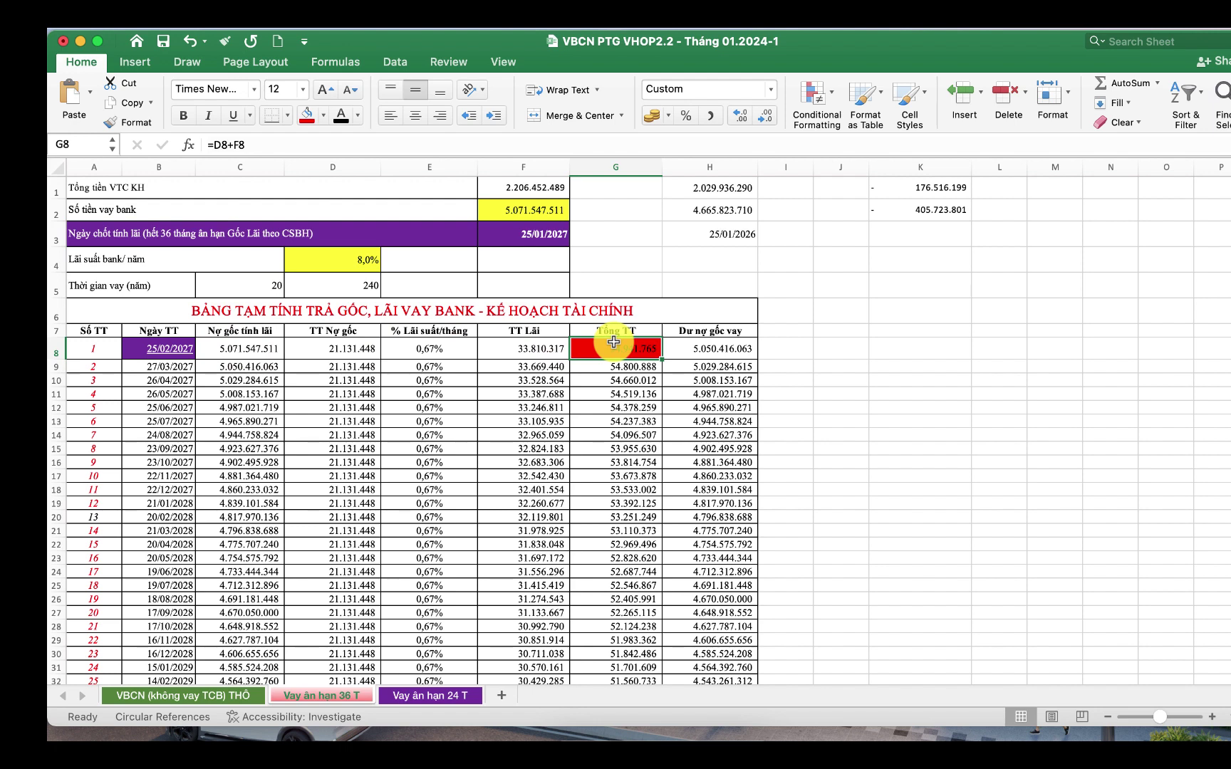
{"action": "left_click", "coordinate": [167, 349]}
{"action": "left_click", "coordinate": [244, 348]}
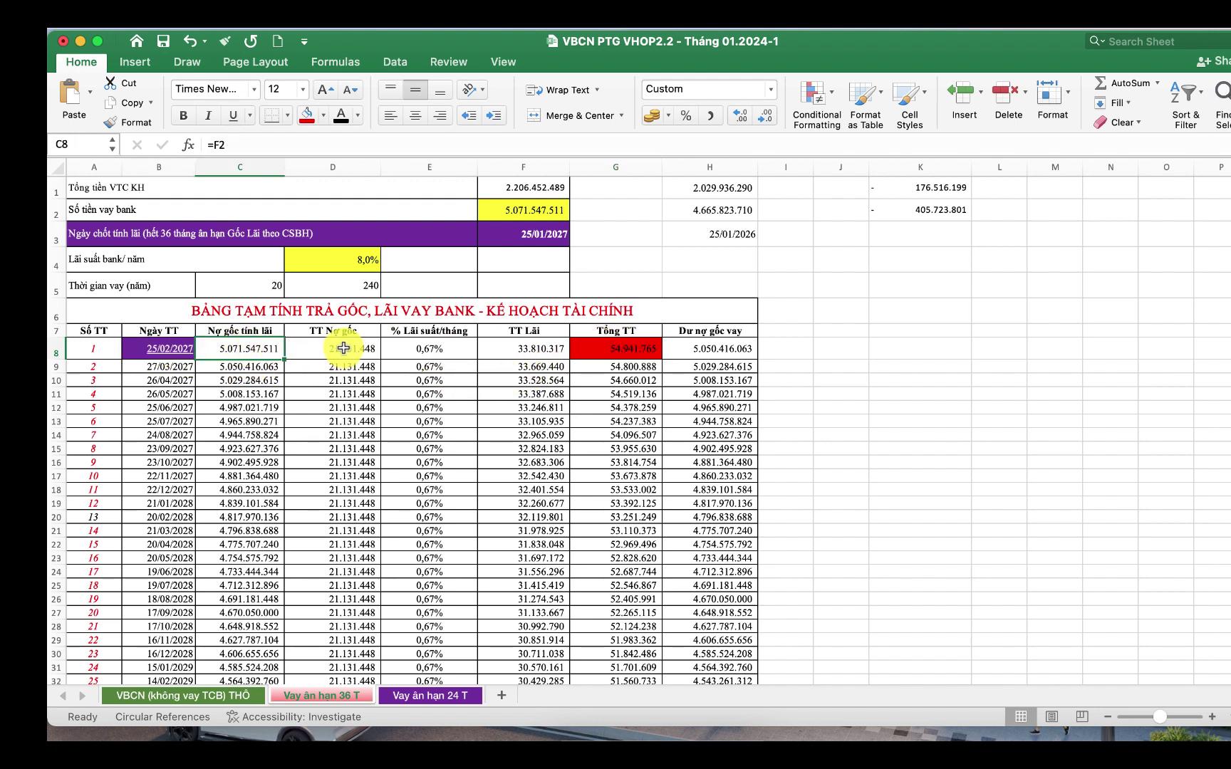
{"action": "left_click", "coordinate": [344, 349]}
{"action": "left_click", "coordinate": [460, 352]}
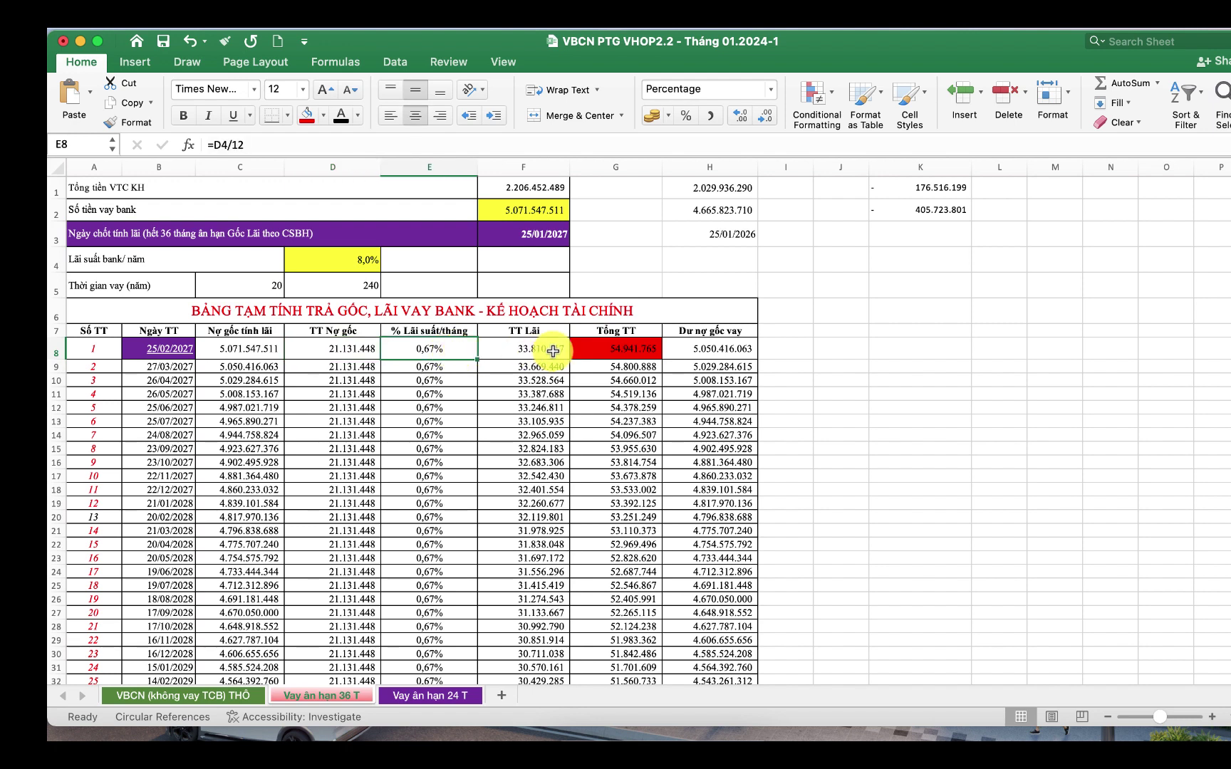
{"action": "left_click", "coordinate": [552, 351]}
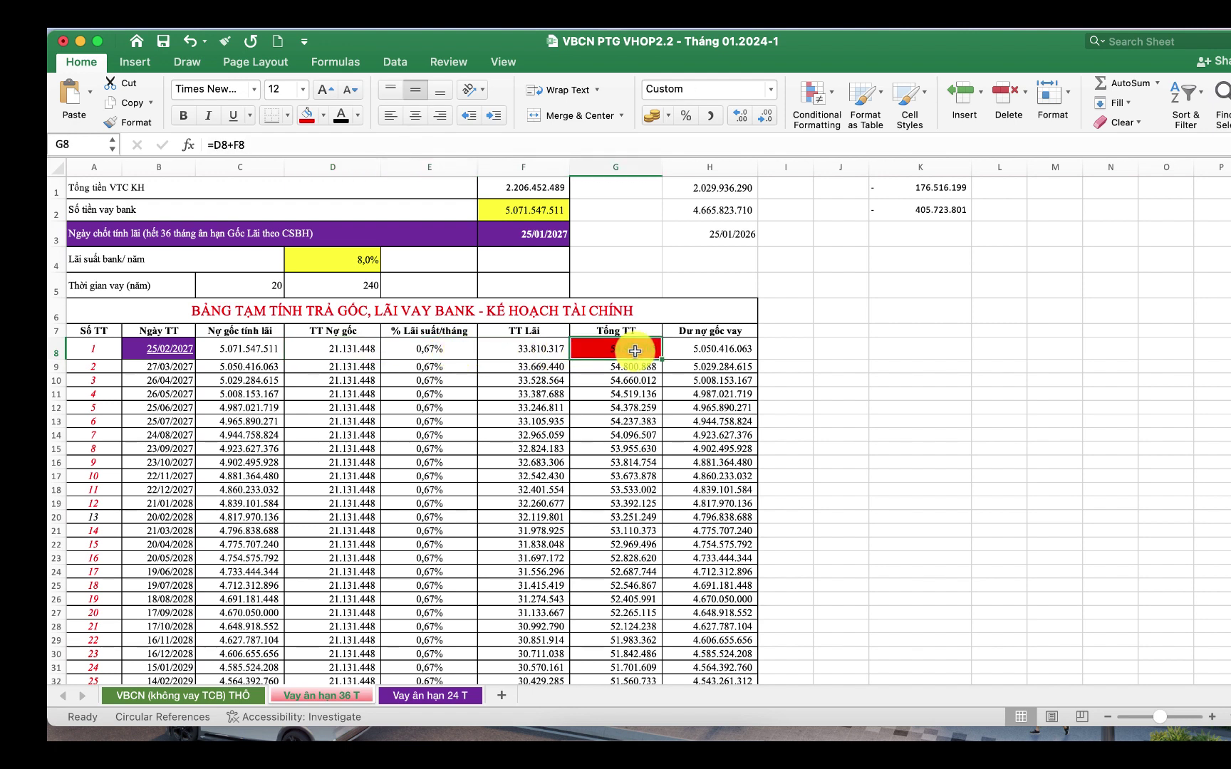
{"action": "left_click", "coordinate": [735, 352]}
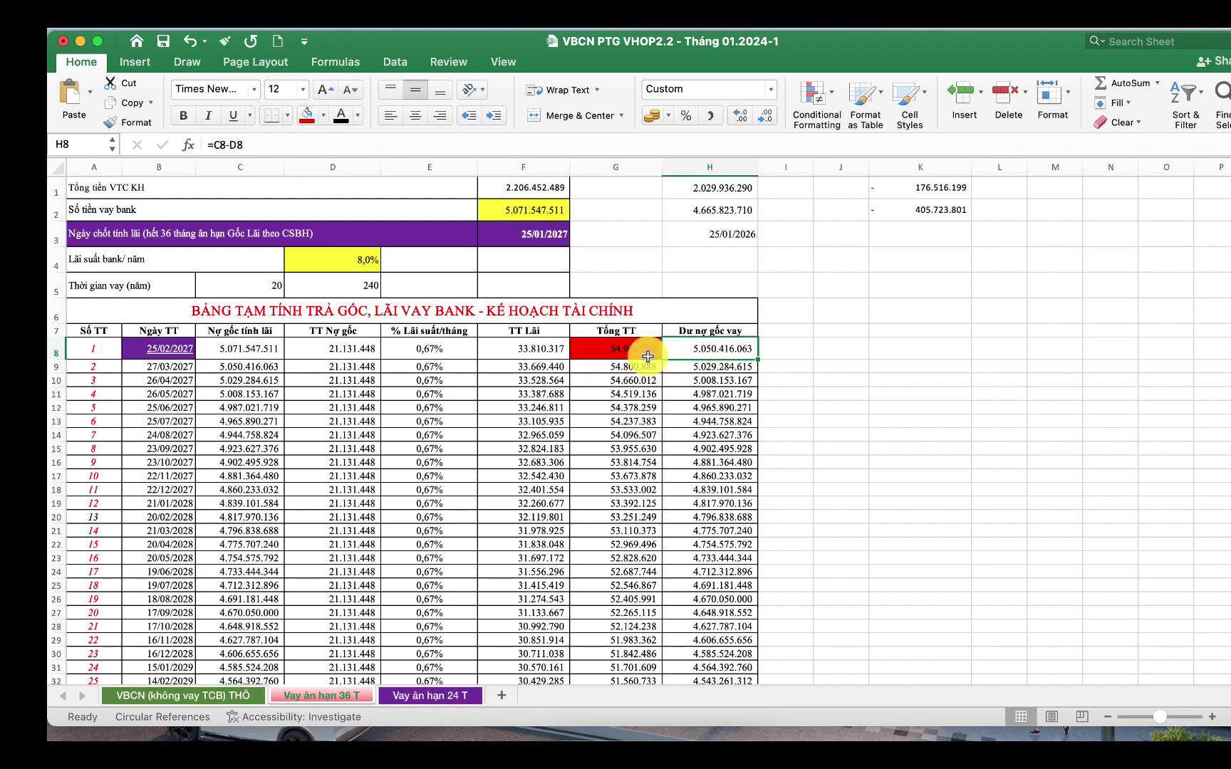
Compare the first instalment's TT Lãi and Tổng TT with the total payments of the following months.
{"action": "left_click", "coordinate": [538, 348]}
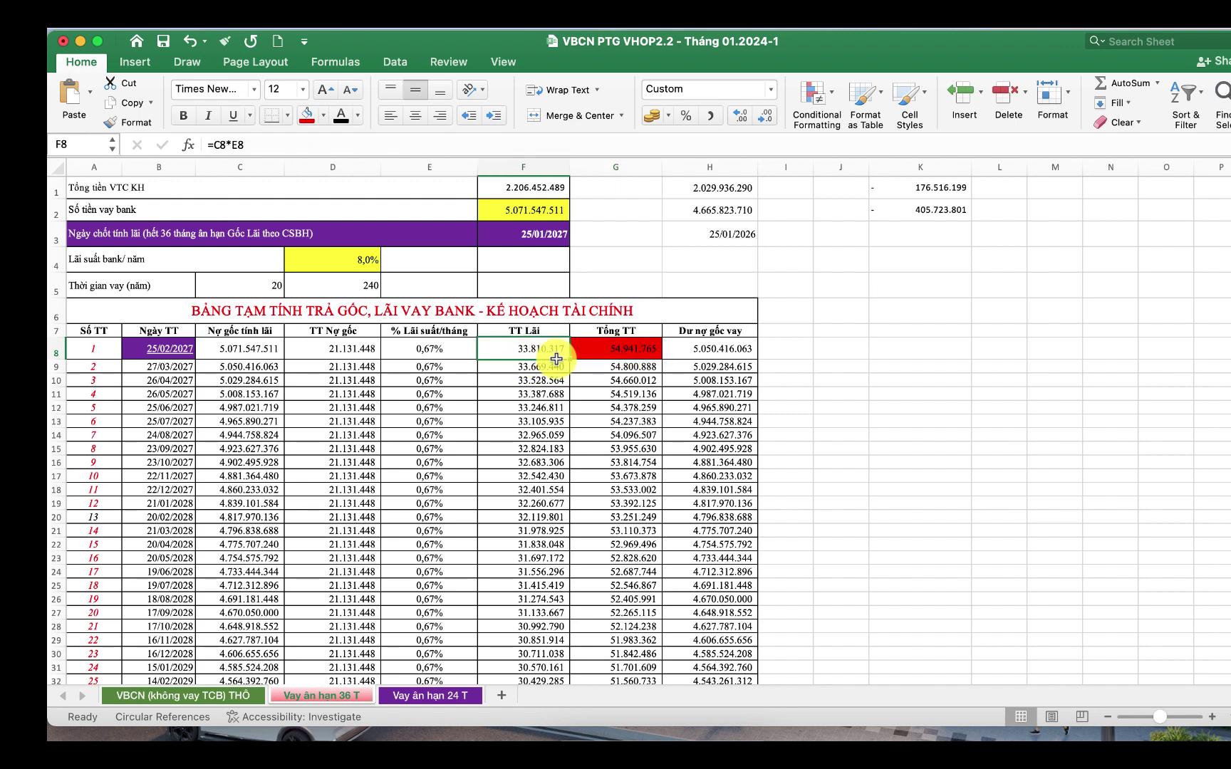
{"action": "left_click", "coordinate": [626, 349]}
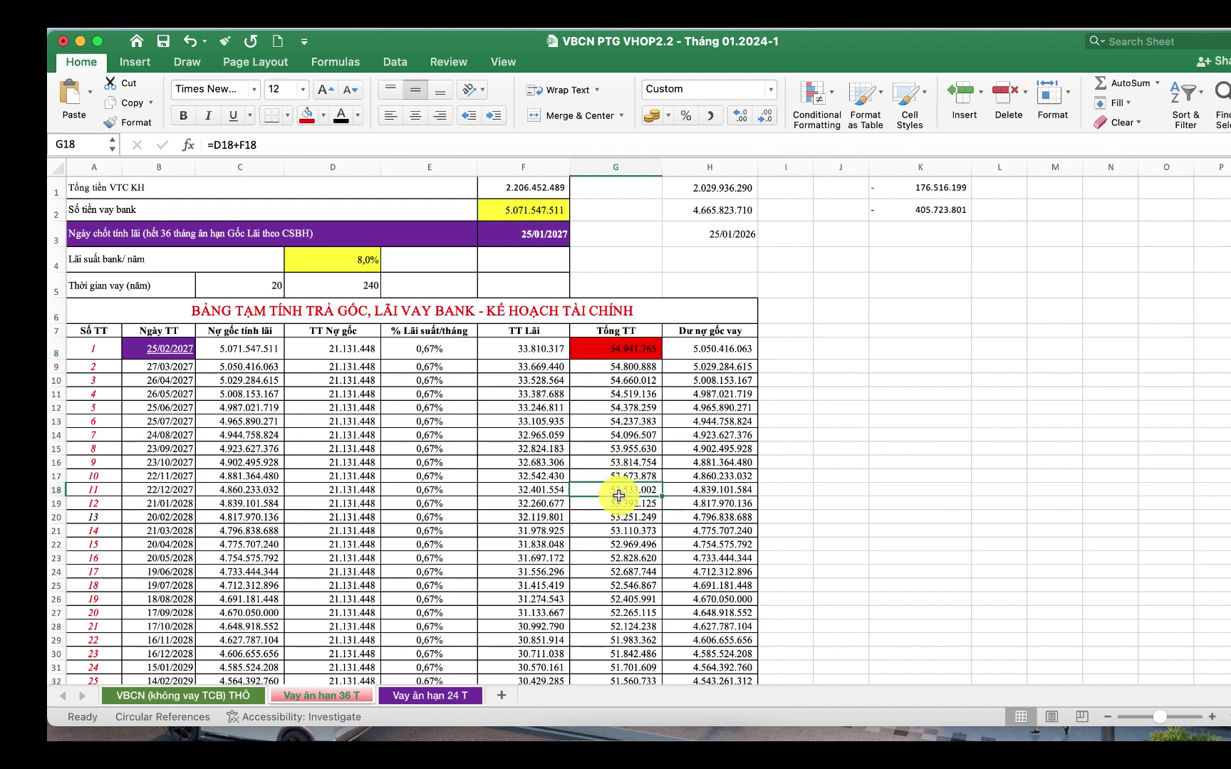
{"action": "left_click", "coordinate": [633, 350]}
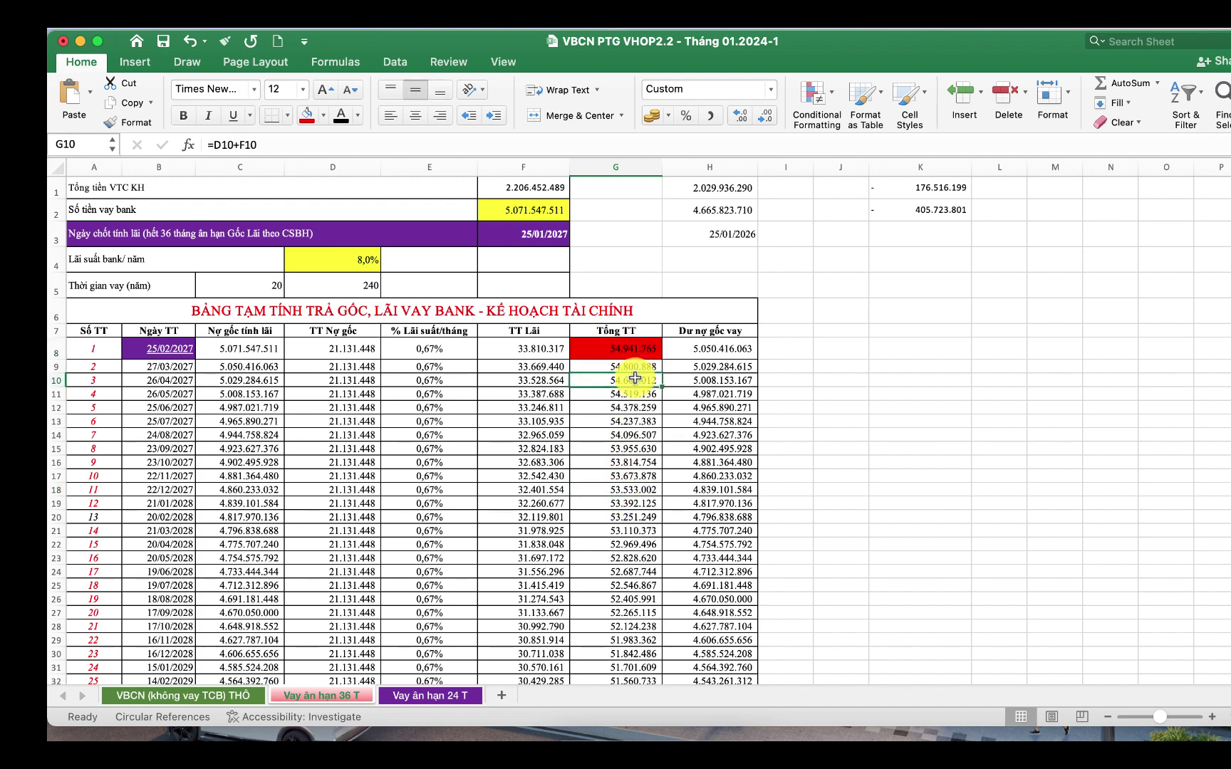
{"action": "left_click", "coordinate": [638, 419]}
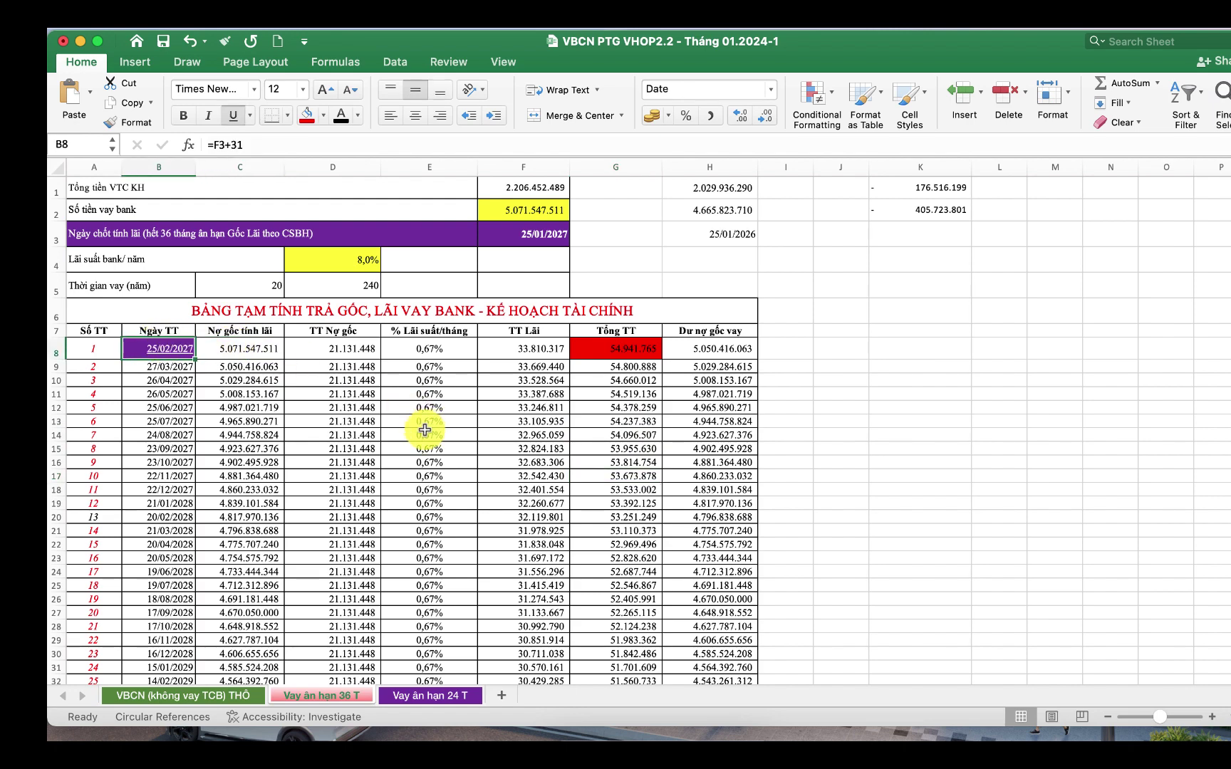
Check the annual bank interest rate and the date of the red-highlighted row in the repayment schedule.
{"action": "left_click", "coordinate": [345, 262]}
{"action": "scroll", "coordinate": [444, 524], "scroll_direction": "down", "scroll_amount": 10}
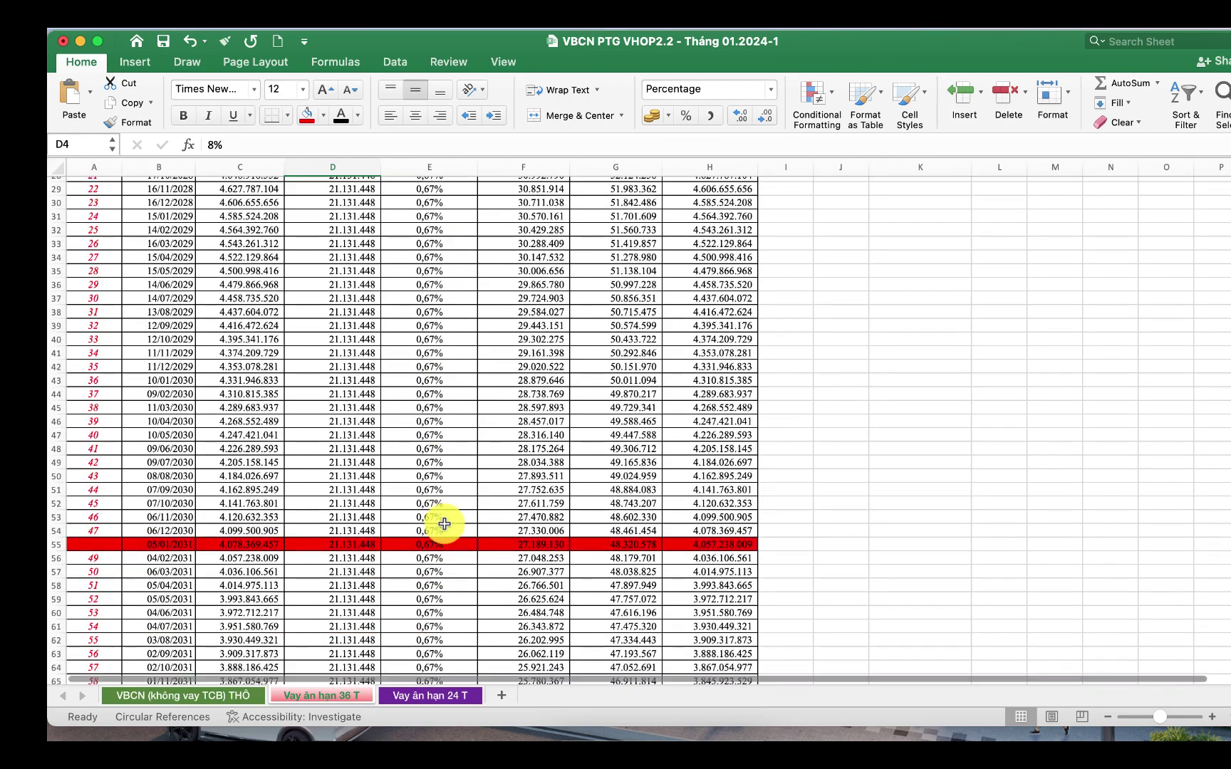
{"action": "scroll", "coordinate": [445, 524], "scroll_direction": "down", "scroll_amount": 3}
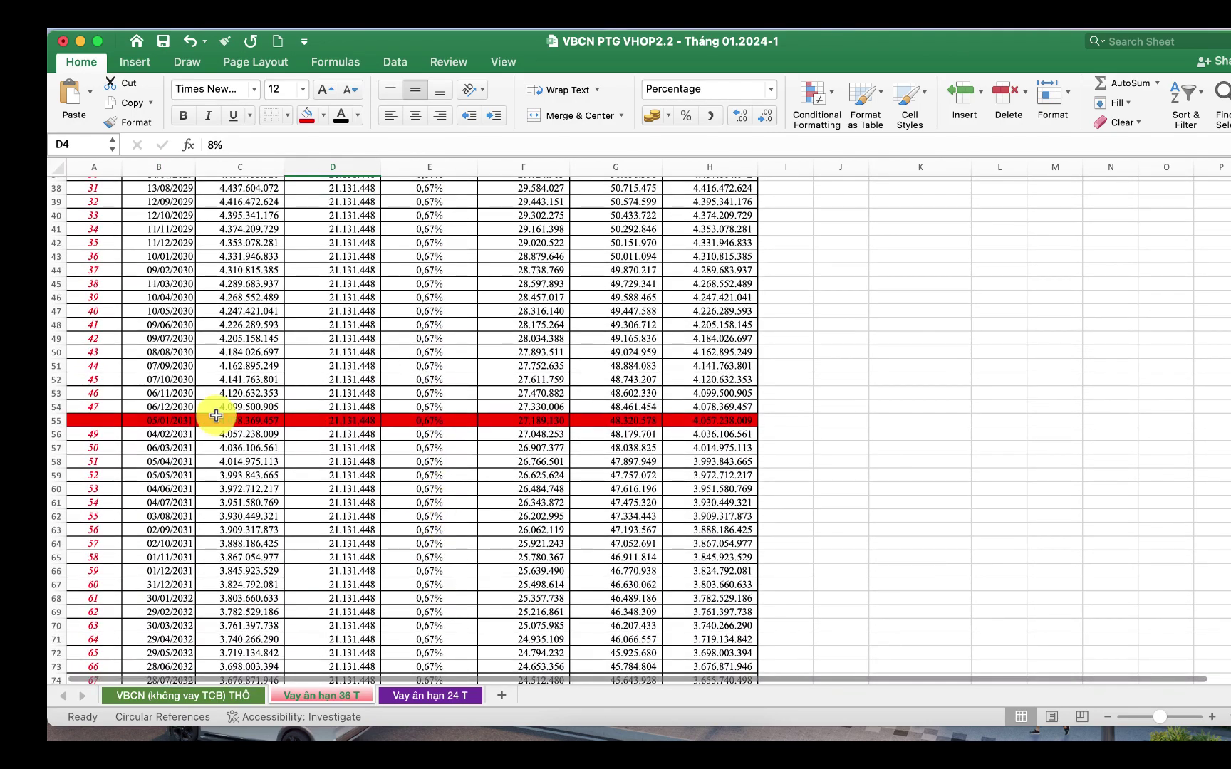
{"action": "left_click", "coordinate": [183, 419]}
{"action": "scroll", "coordinate": [339, 488], "scroll_direction": "up", "scroll_amount": 11}
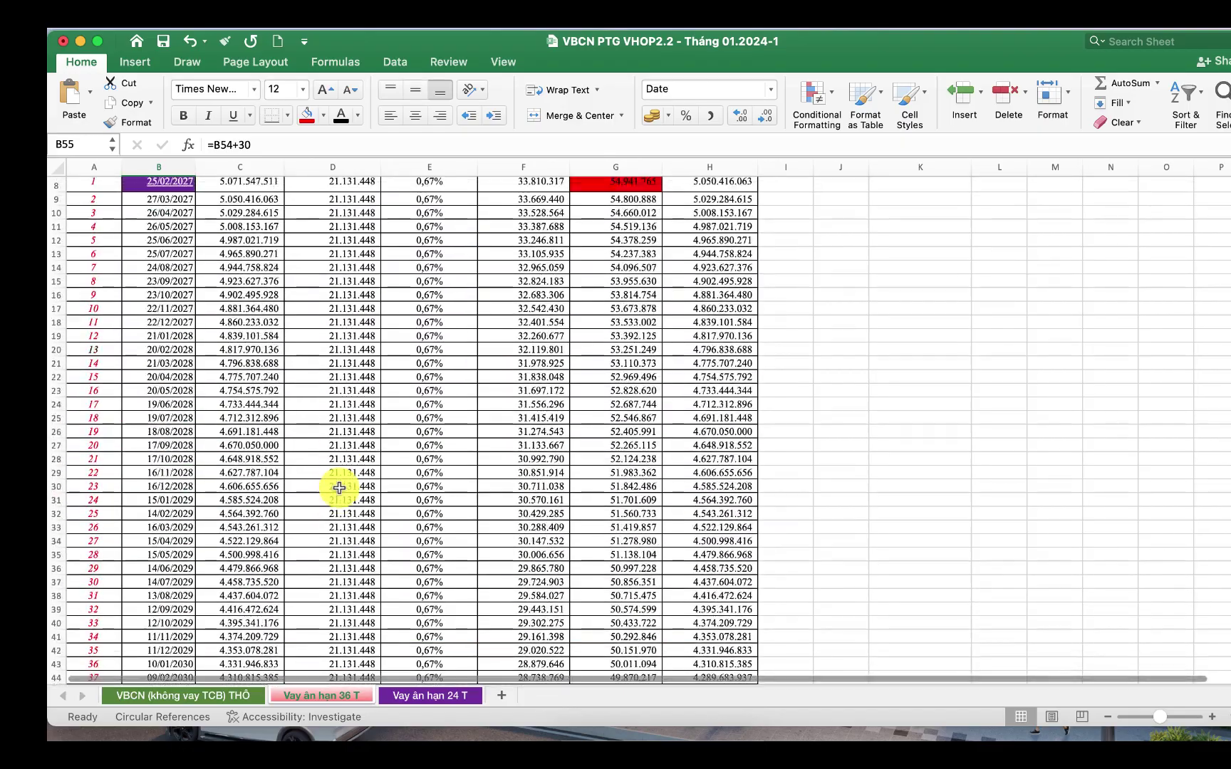
{"action": "scroll", "coordinate": [339, 487], "scroll_direction": "down", "scroll_amount": 8}
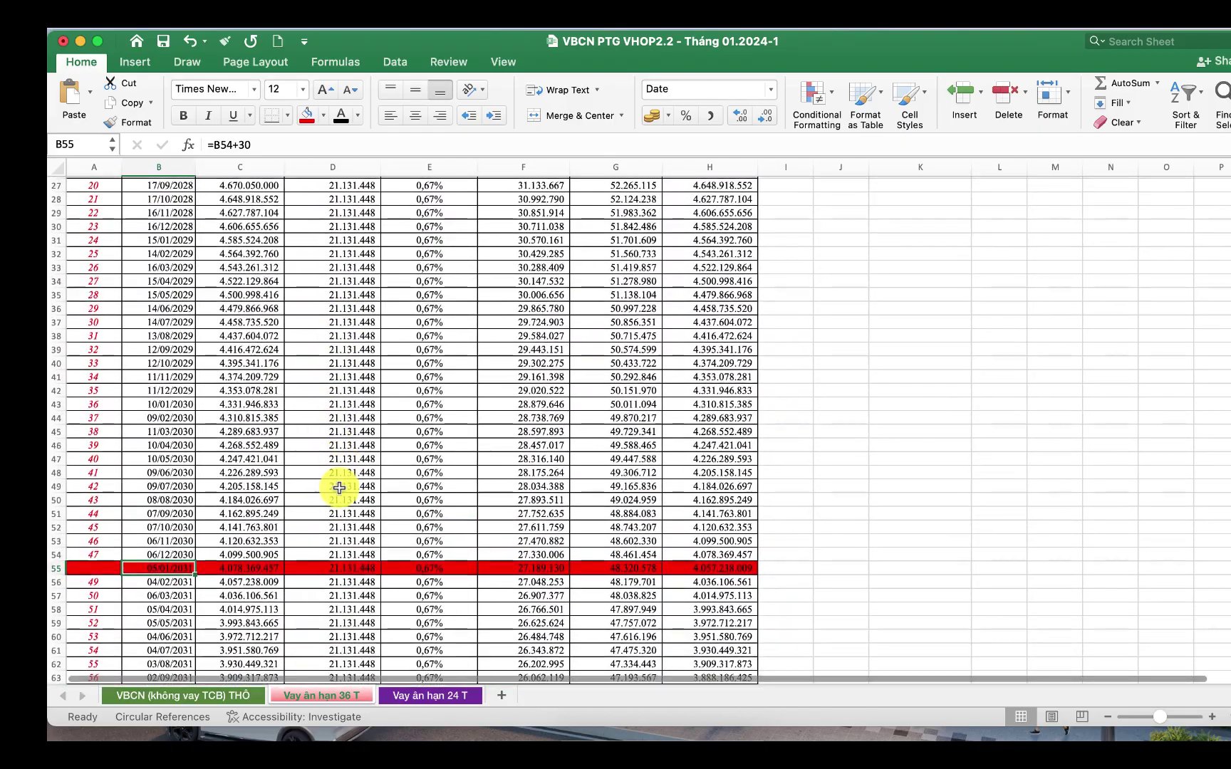
{"action": "scroll", "coordinate": [417, 490], "scroll_direction": "up", "scroll_amount": 9}
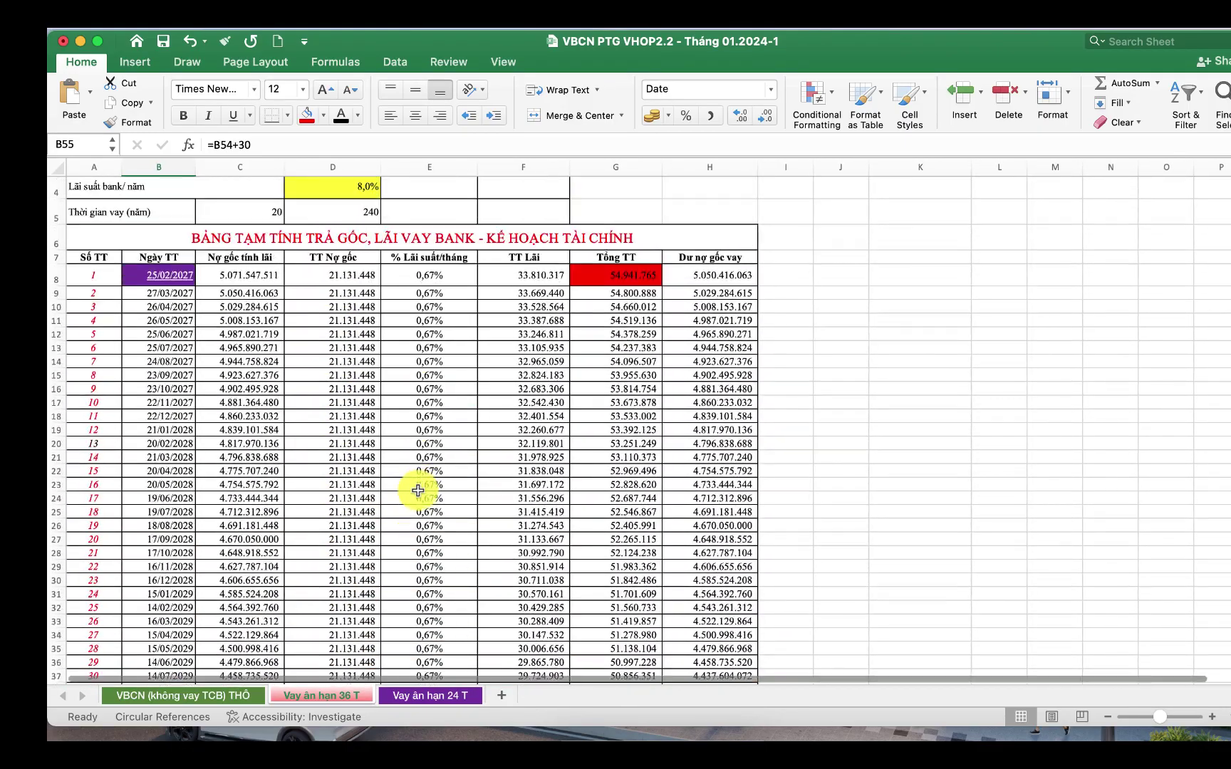
Recheck the annual bank interest rate and follow the Tổng TT column down past the red-highlighted row.
{"action": "left_click", "coordinate": [347, 248]}
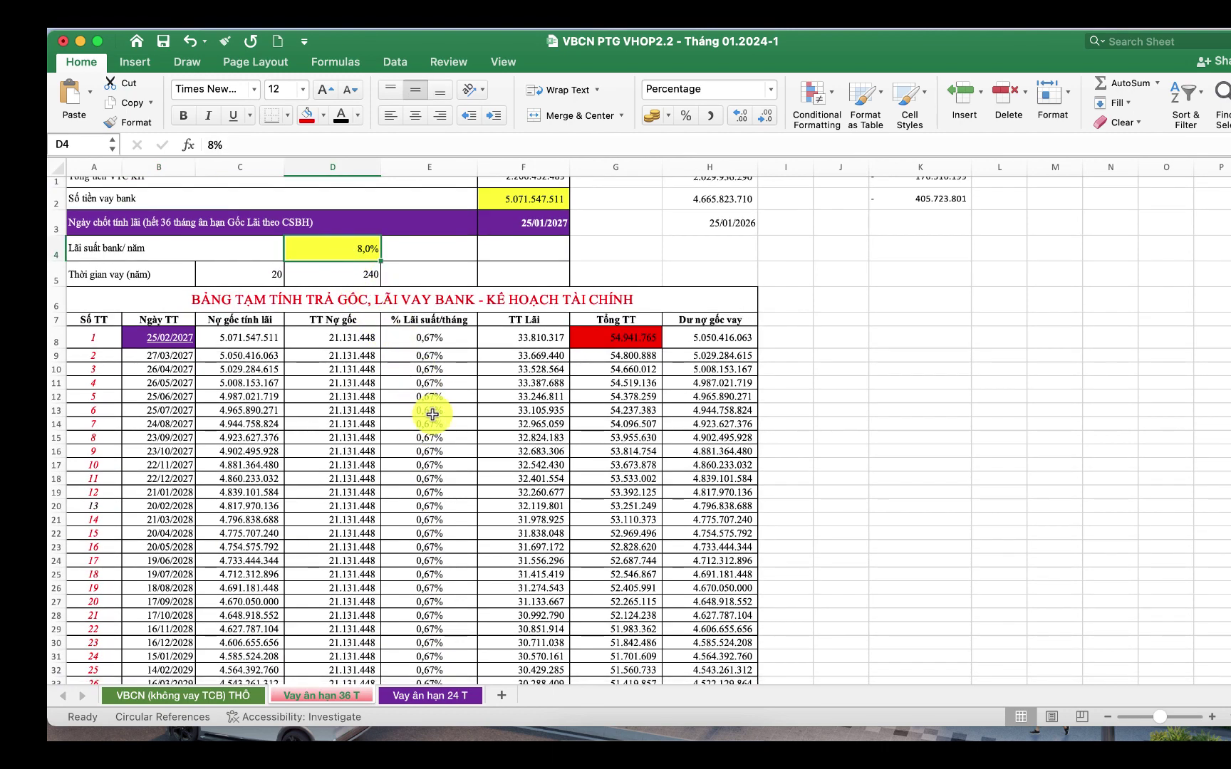
{"action": "scroll", "coordinate": [426, 412], "scroll_direction": "down", "scroll_amount": 3}
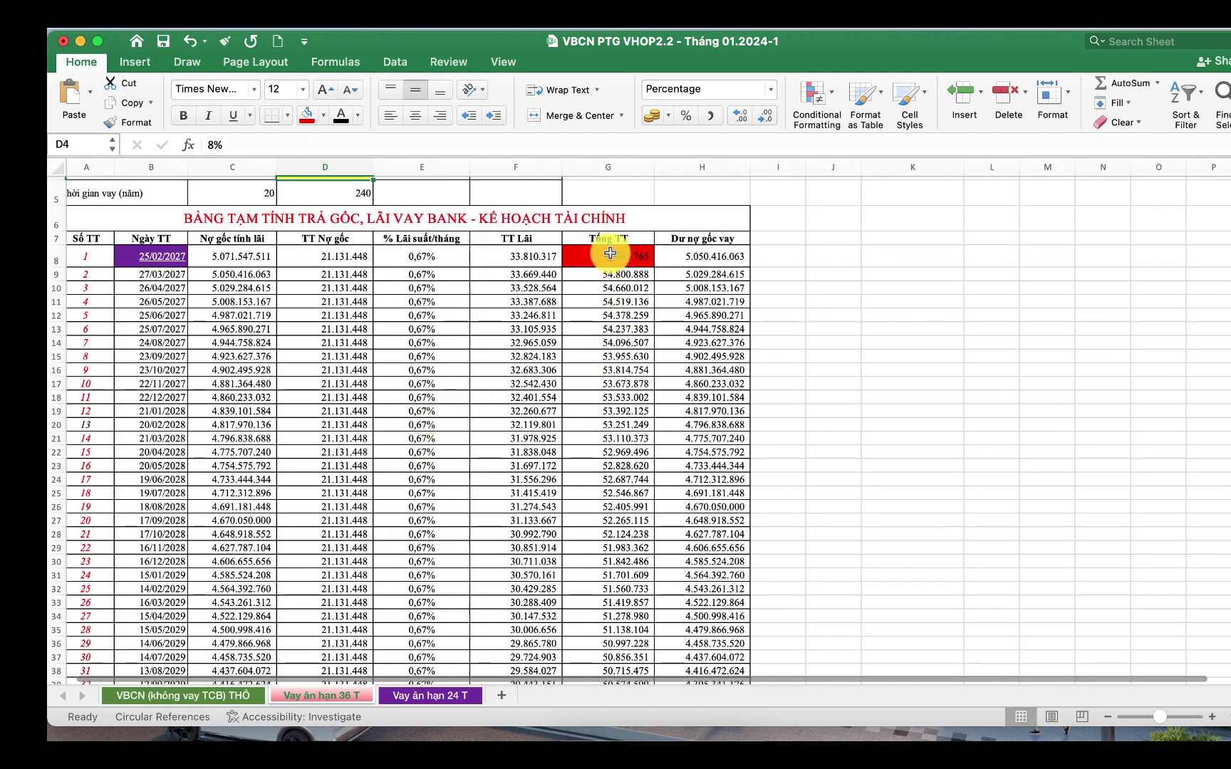
{"action": "scroll", "coordinate": [624, 379], "scroll_direction": "down", "scroll_amount": 6}
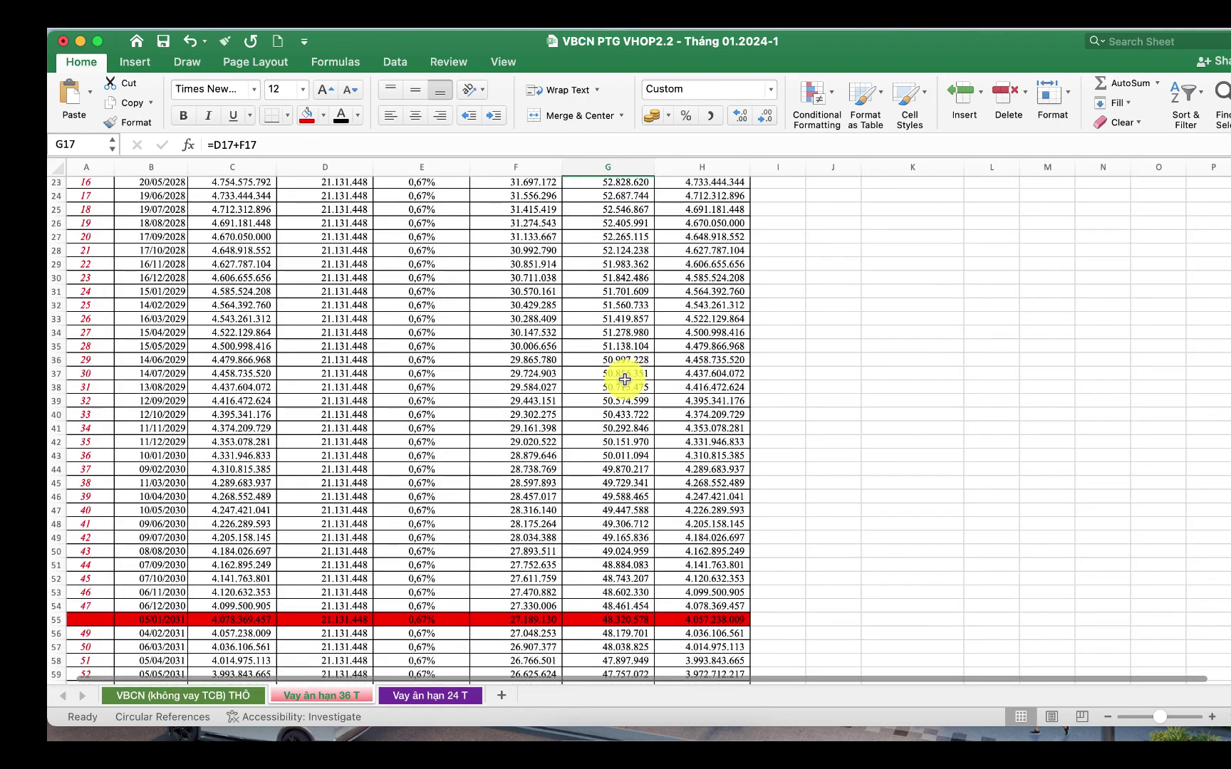
{"action": "scroll", "coordinate": [625, 380], "scroll_direction": "down", "scroll_amount": 3}
{"action": "scroll", "coordinate": [625, 379], "scroll_direction": "up", "scroll_amount": 10}
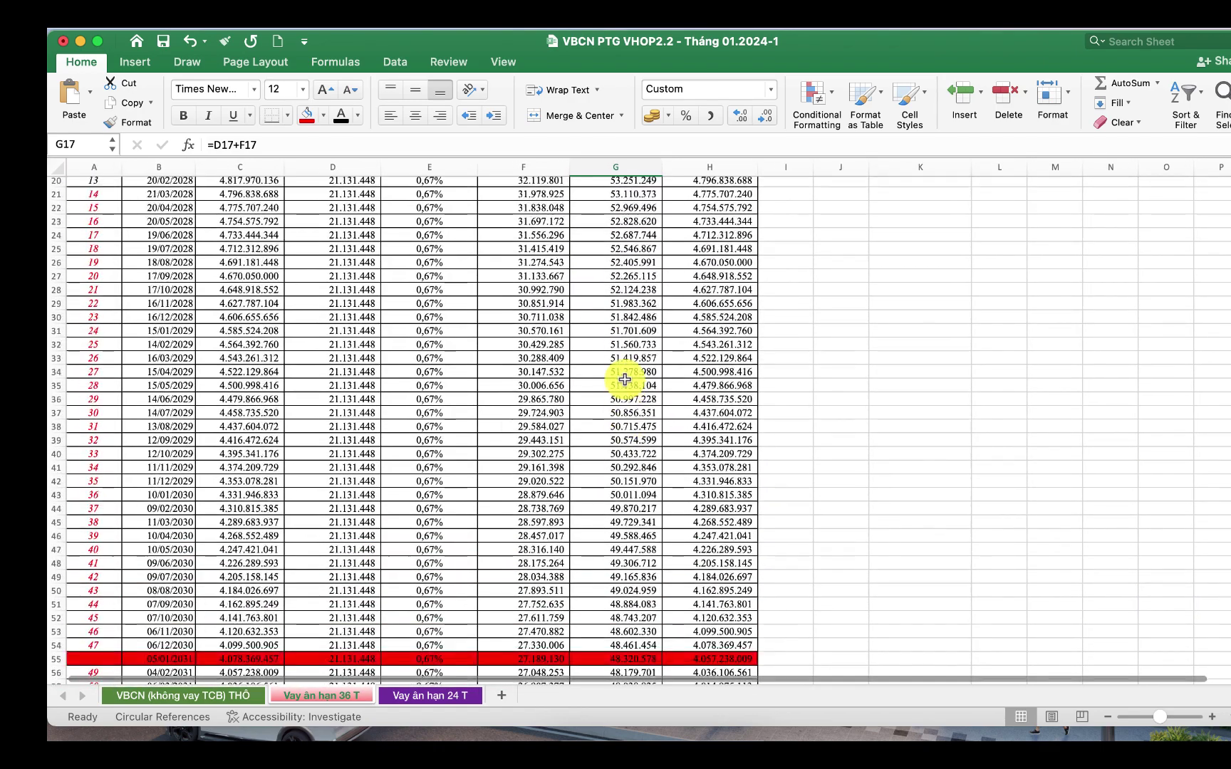
{"action": "scroll", "coordinate": [625, 379], "scroll_direction": "up", "scroll_amount": 1}
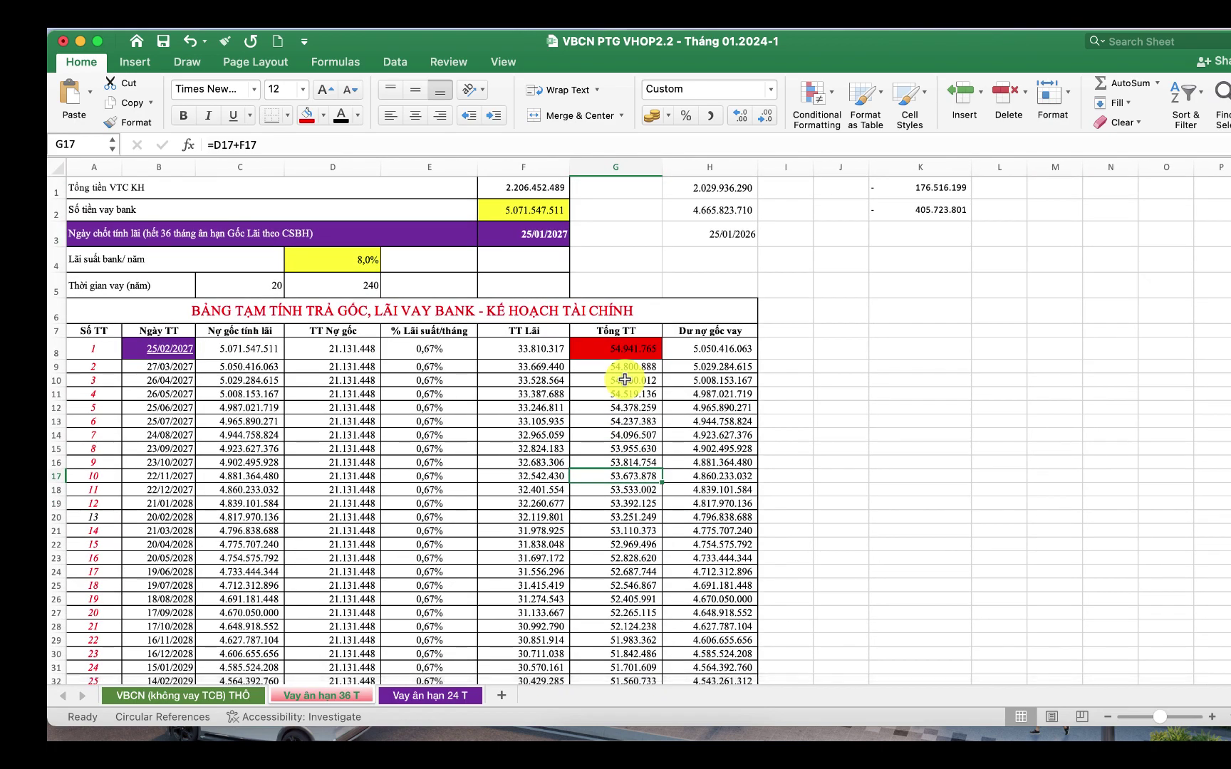
Look over the repayment schedule's monthly totals from instalment 13 outward, covering the rows before and after the red-highlighted one.
{"action": "scroll", "coordinate": [624, 379], "scroll_direction": "down", "scroll_amount": 2}
{"action": "left_click", "coordinate": [623, 412]}
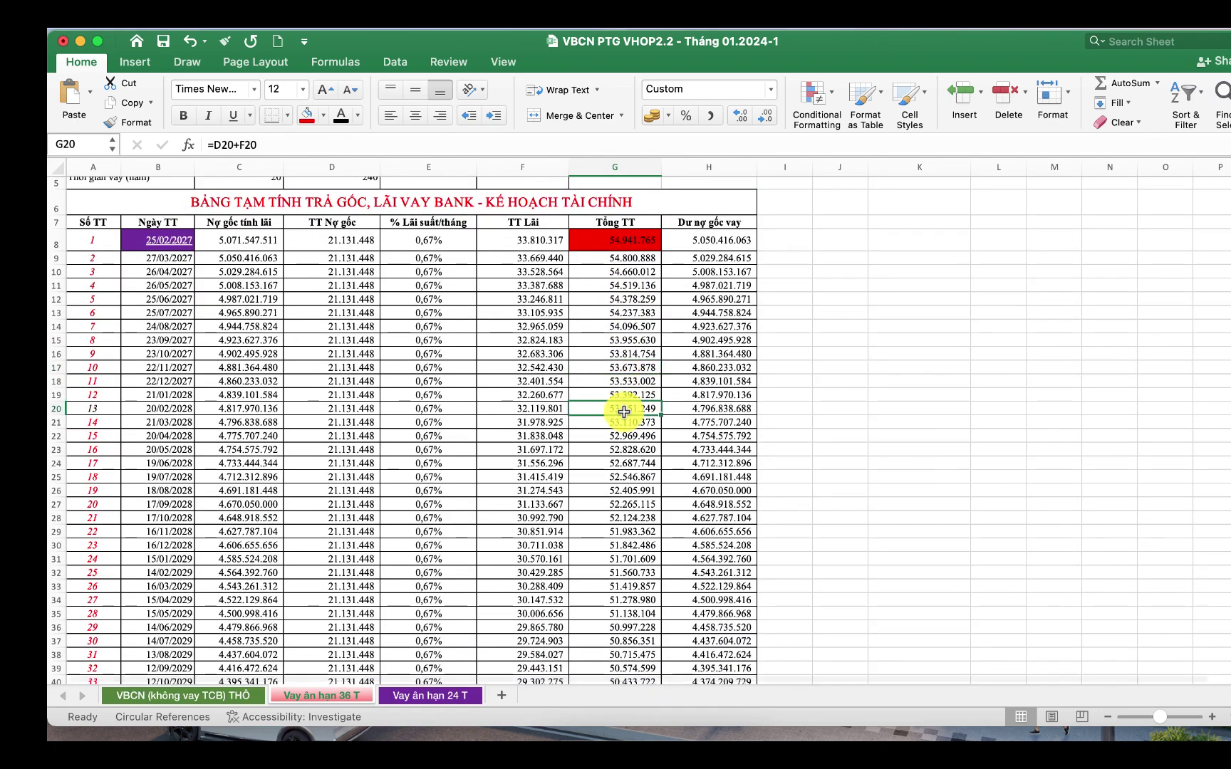
{"action": "scroll", "coordinate": [624, 411], "scroll_direction": "down", "scroll_amount": 3}
{"action": "scroll", "coordinate": [624, 412], "scroll_direction": "up", "scroll_amount": 3}
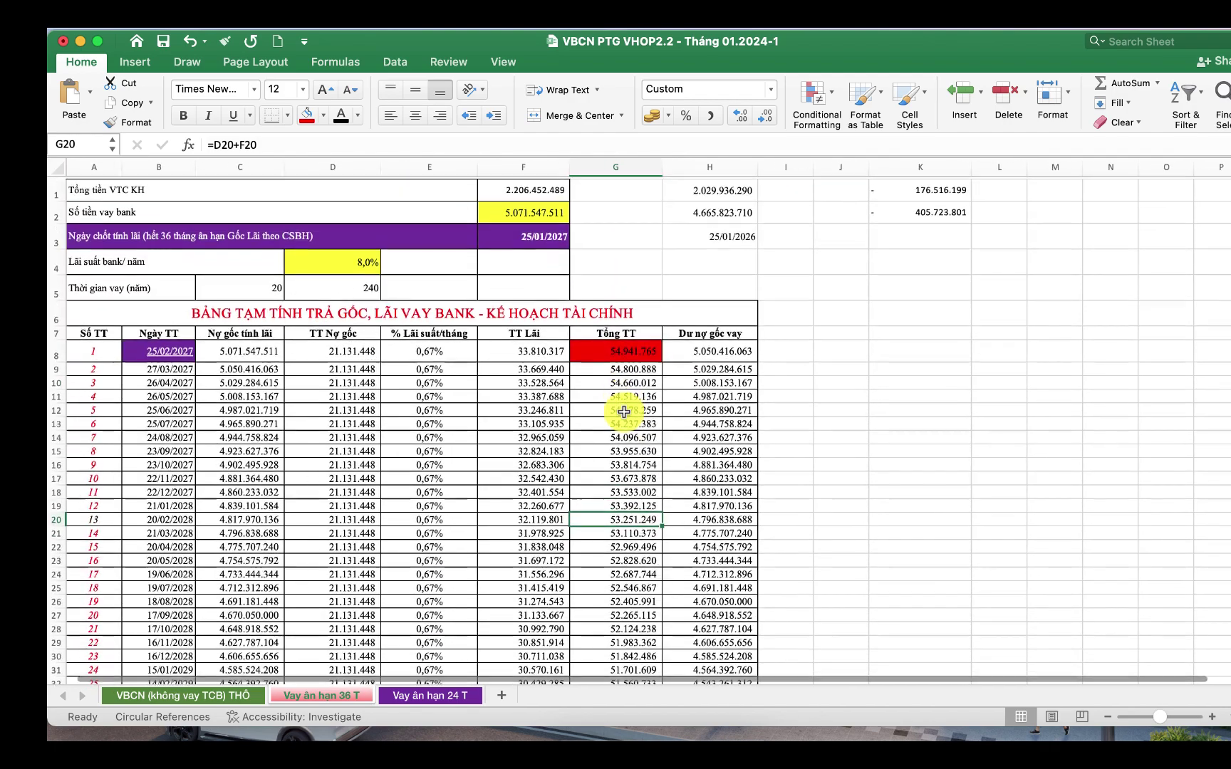
{"action": "scroll", "coordinate": [624, 412], "scroll_direction": "down", "scroll_amount": 2}
{"action": "scroll", "coordinate": [624, 411], "scroll_direction": "up", "scroll_amount": 3}
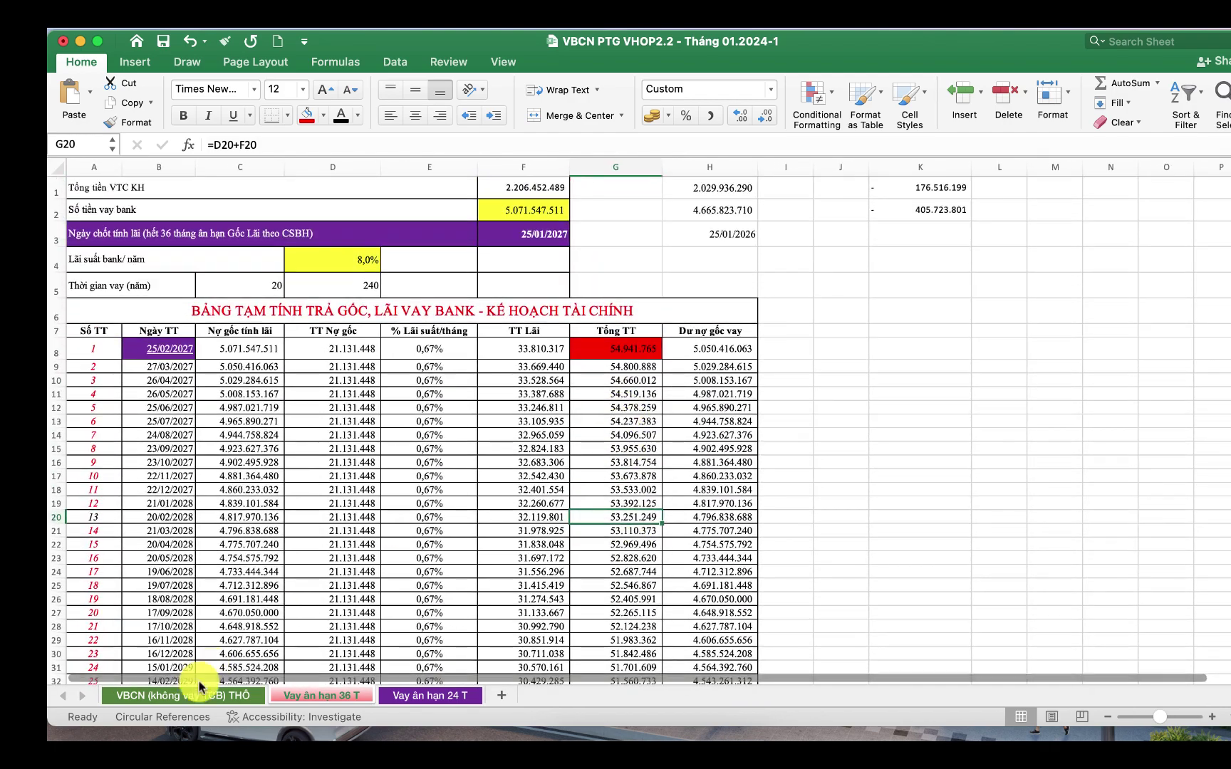
{"action": "scroll", "coordinate": [492, 491], "scroll_direction": "down", "scroll_amount": 20}
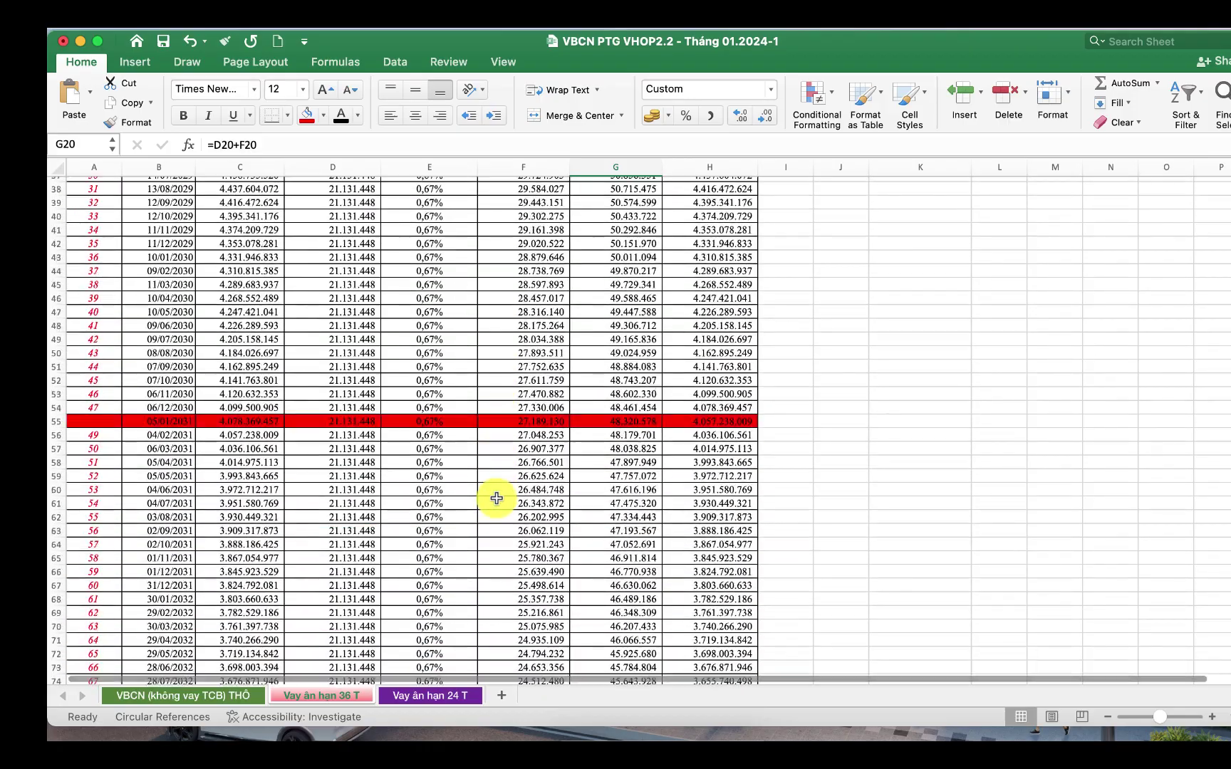
{"action": "scroll", "coordinate": [495, 497], "scroll_direction": "up", "scroll_amount": 17}
{"action": "scroll", "coordinate": [496, 497], "scroll_direction": "up", "scroll_amount": 4}
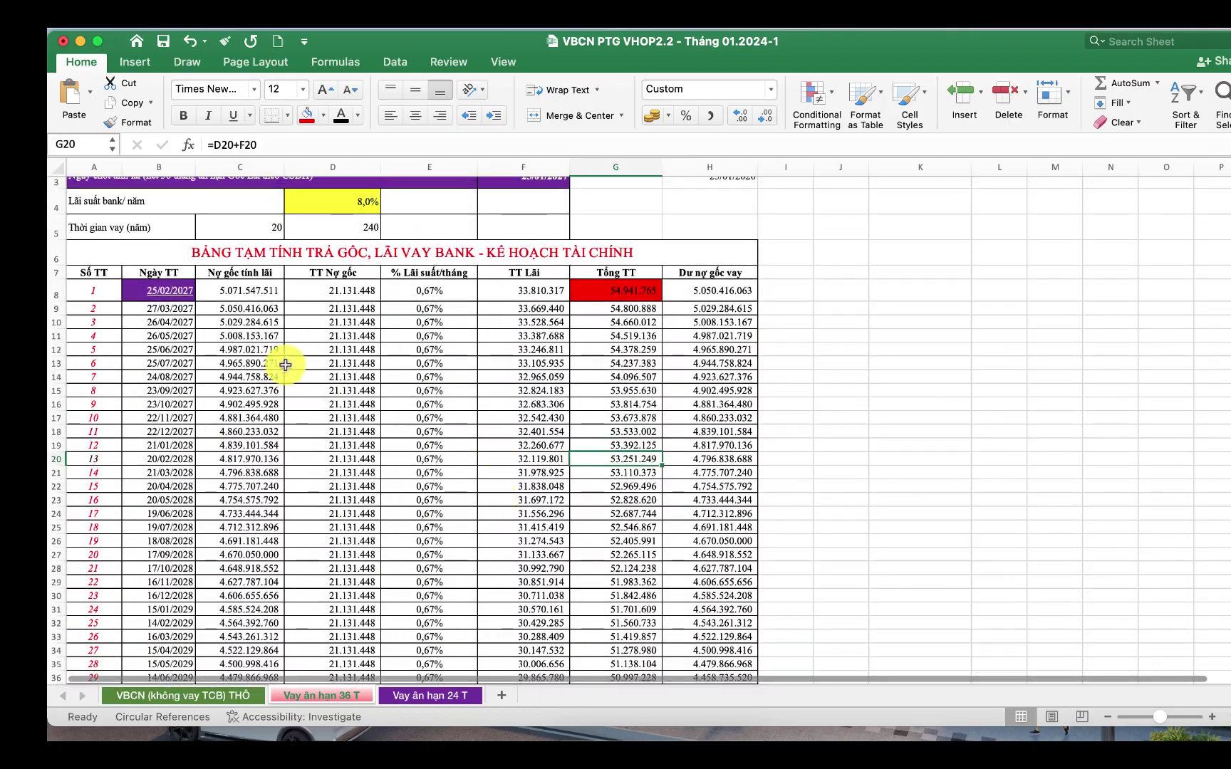
Go through the first instalment row again, checking its payment date, loan principal, principal payment, monthly rate and Tổng TT.
{"action": "left_click", "coordinate": [164, 292]}
{"action": "left_click", "coordinate": [245, 288]}
{"action": "left_click", "coordinate": [335, 288]}
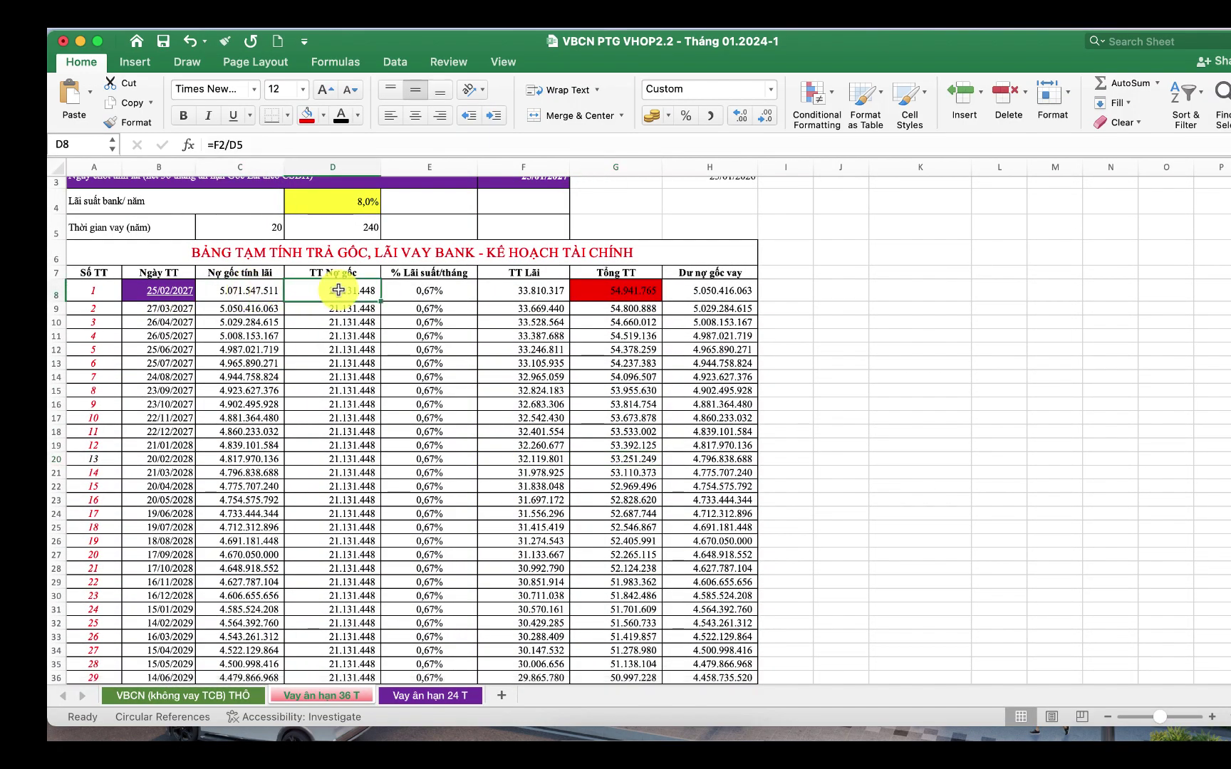
{"action": "left_click", "coordinate": [426, 288]}
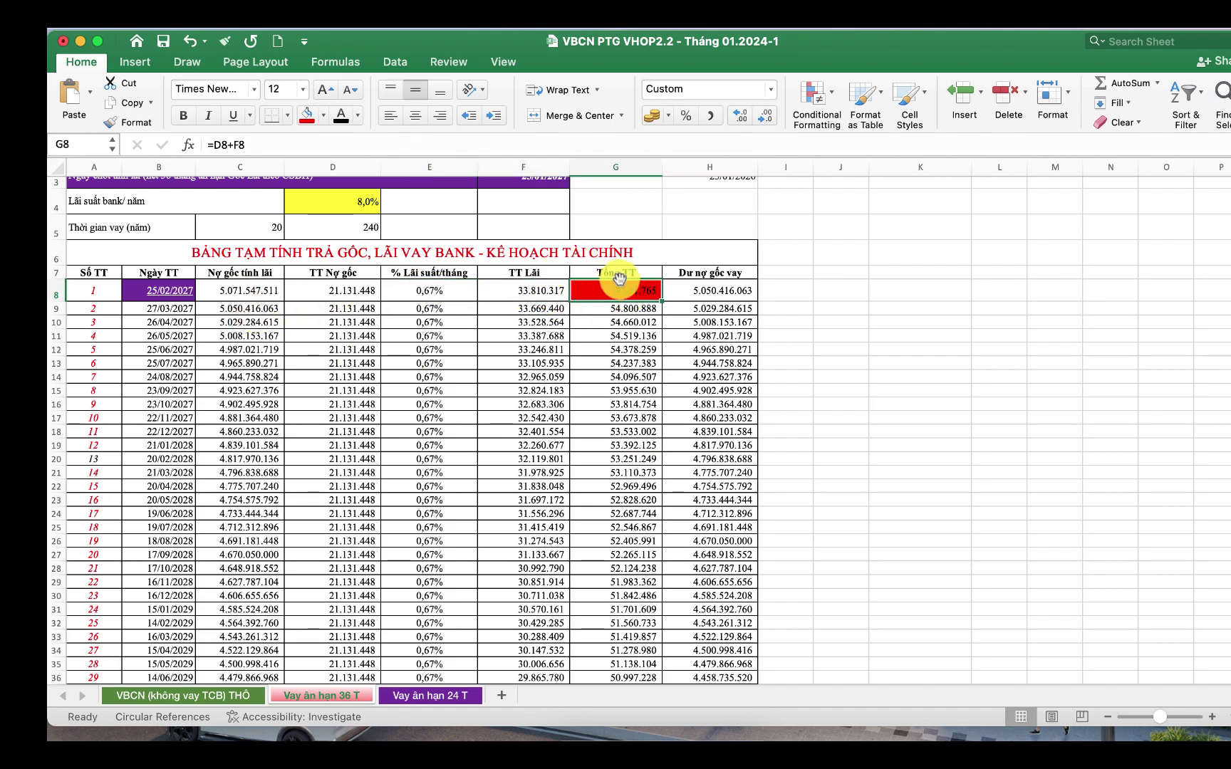
{"action": "scroll", "coordinate": [626, 582], "scroll_direction": "down", "scroll_amount": 1}
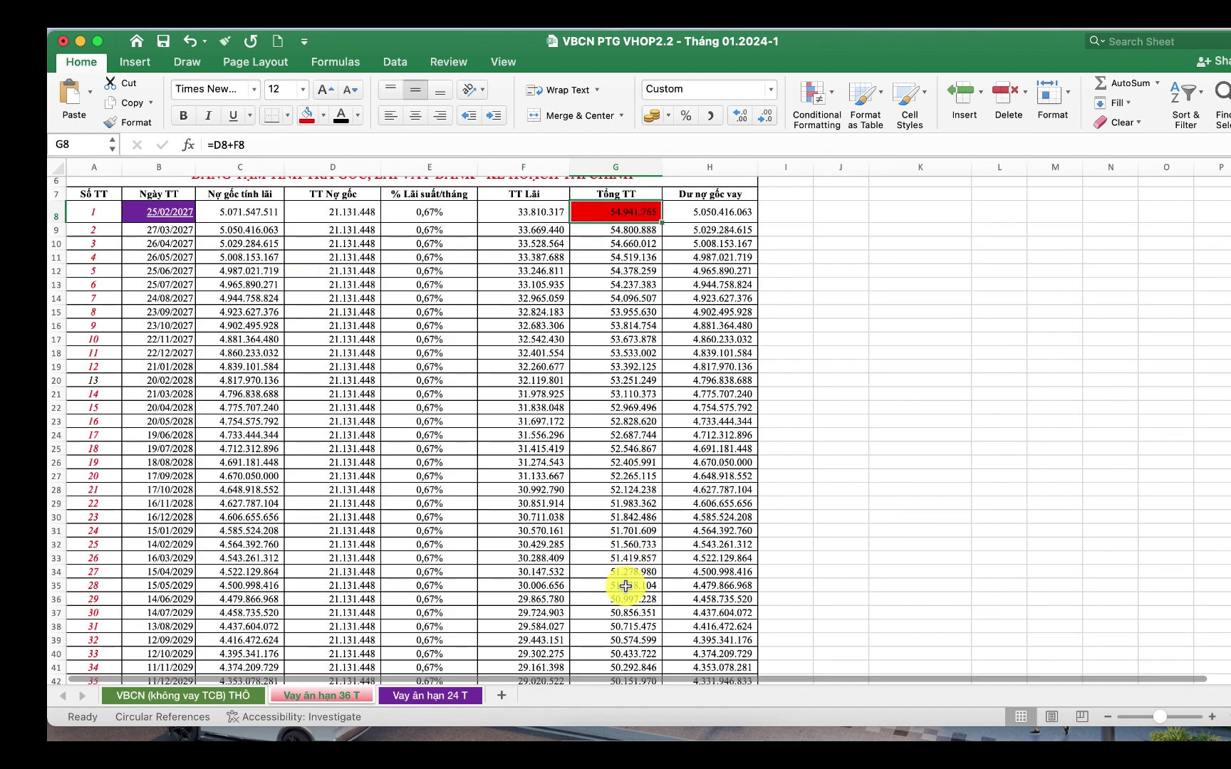
Compare the Tổng TT amounts in the 36-month grace schedule from instalment 1 through the red-highlighted January 2031 row and beyond.
{"action": "scroll", "coordinate": [626, 585], "scroll_direction": "up", "scroll_amount": 3}
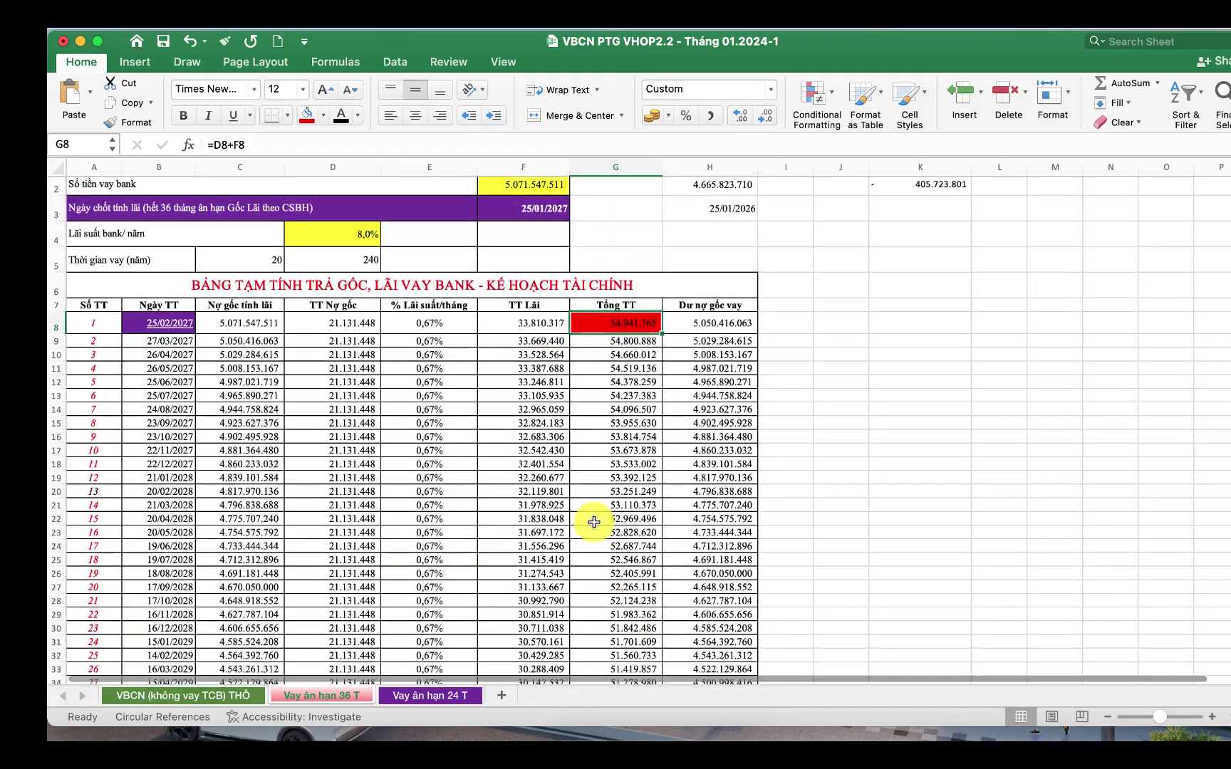
{"action": "scroll", "coordinate": [594, 522], "scroll_direction": "down", "scroll_amount": 8}
{"action": "scroll", "coordinate": [594, 522], "scroll_direction": "down", "scroll_amount": 12}
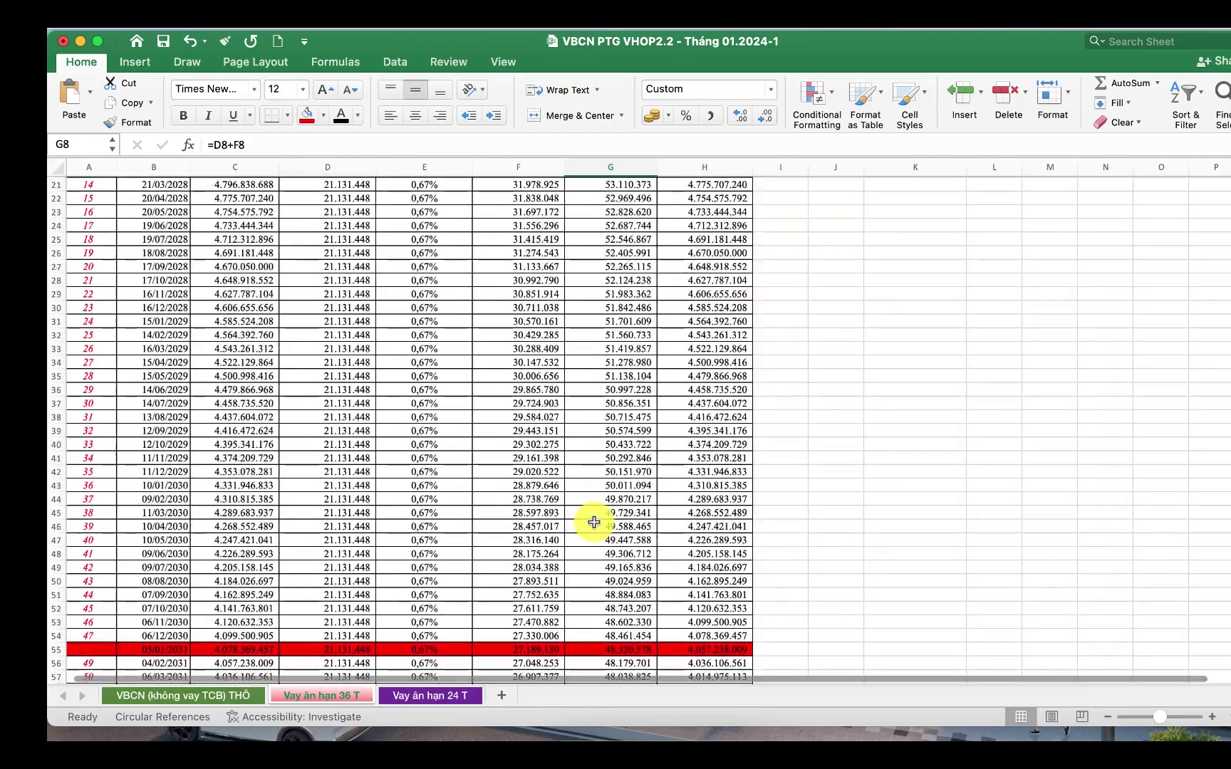
{"action": "scroll", "coordinate": [594, 522], "scroll_direction": "down", "scroll_amount": 8}
{"action": "scroll", "coordinate": [594, 522], "scroll_direction": "up", "scroll_amount": 7}
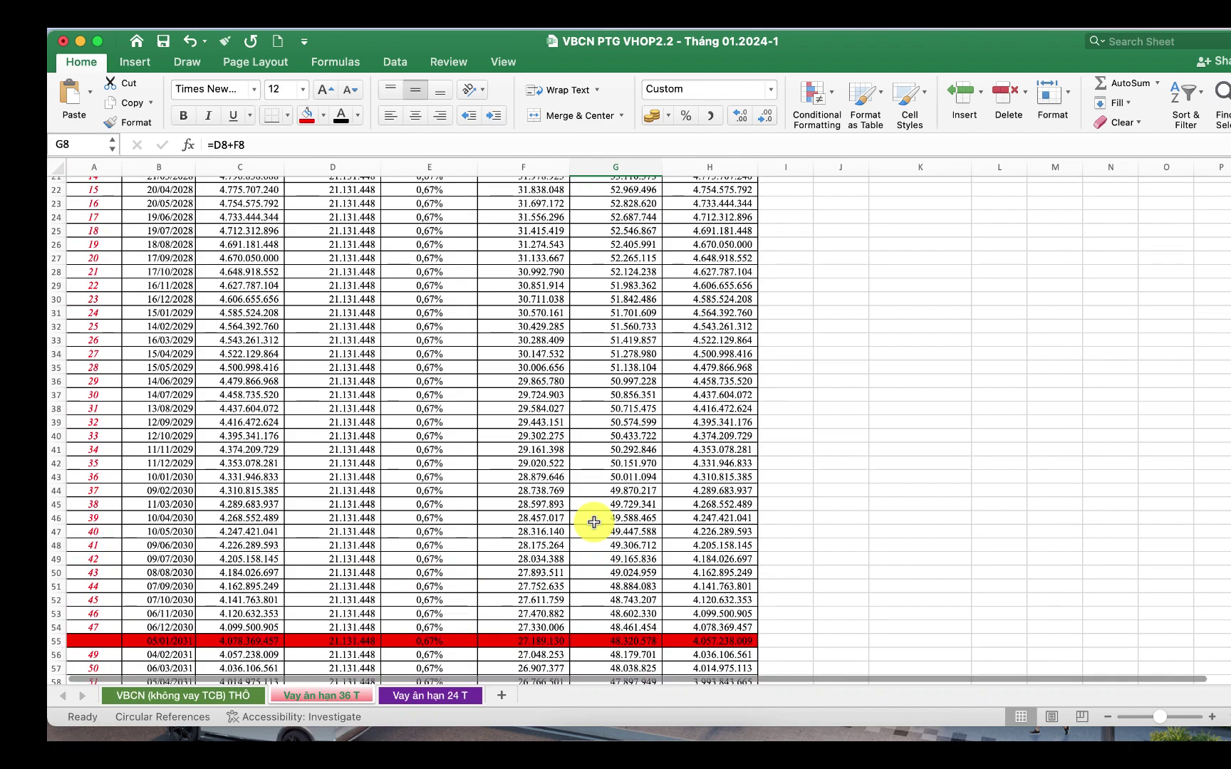
{"action": "scroll", "coordinate": [594, 522], "scroll_direction": "up", "scroll_amount": 20}
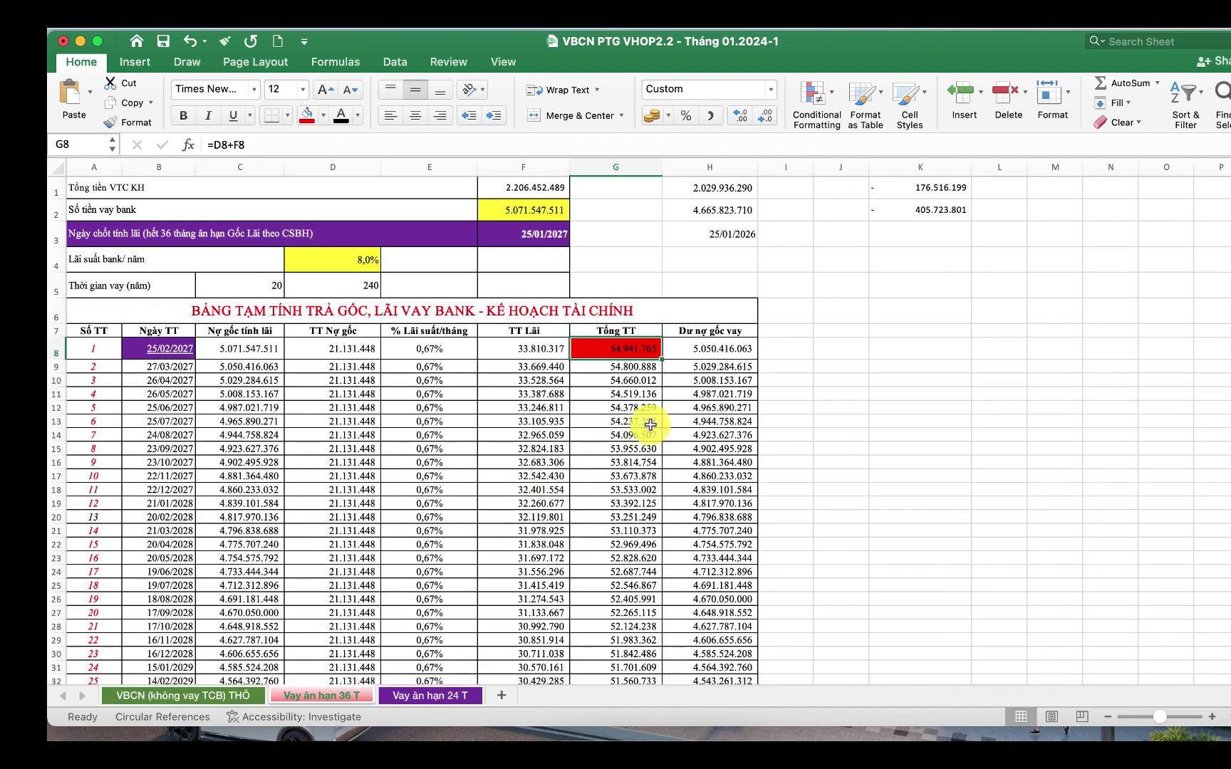
{"action": "scroll", "coordinate": [641, 507], "scroll_direction": "down", "scroll_amount": 4}
{"action": "scroll", "coordinate": [645, 507], "scroll_direction": "down", "scroll_amount": 10}
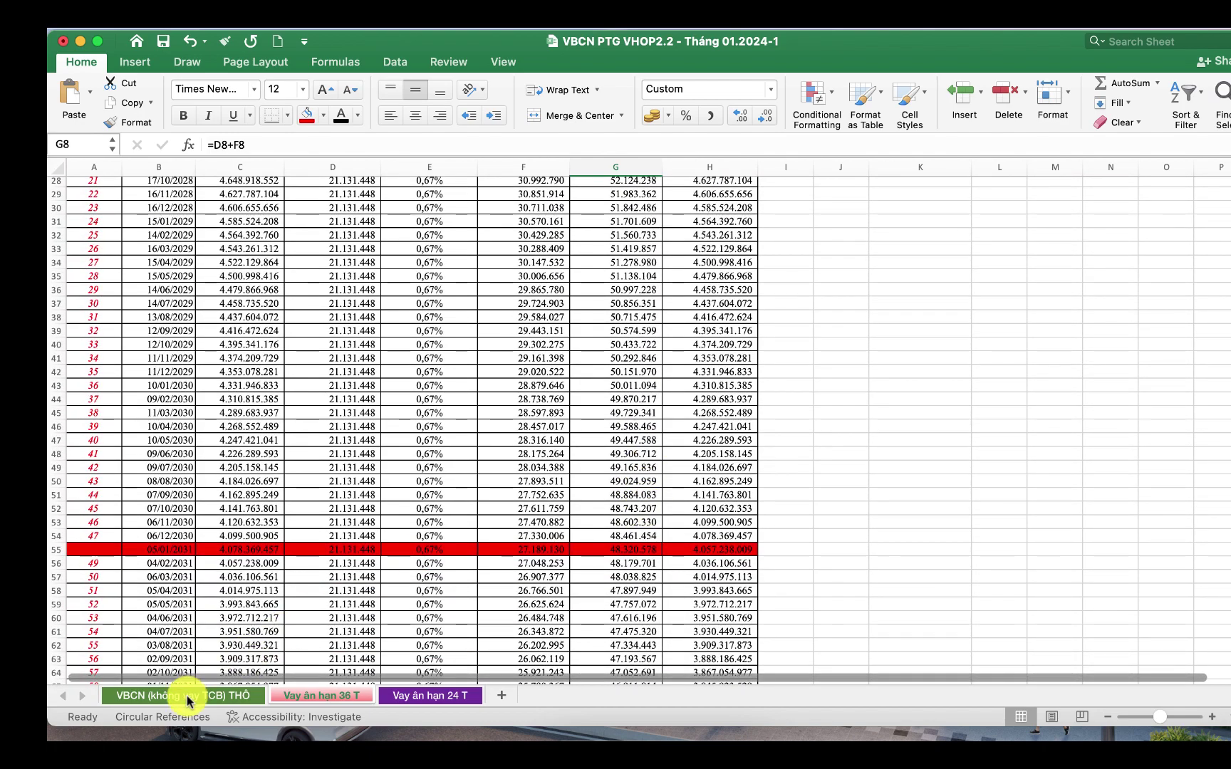
On the VBCN (không vay TCB) THÔ sheet, fill the 24-month plan's Chiết khấu thanh toán row with red.
{"action": "left_click", "coordinate": [188, 698]}
{"action": "scroll", "coordinate": [552, 510], "scroll_direction": "up", "scroll_amount": 3}
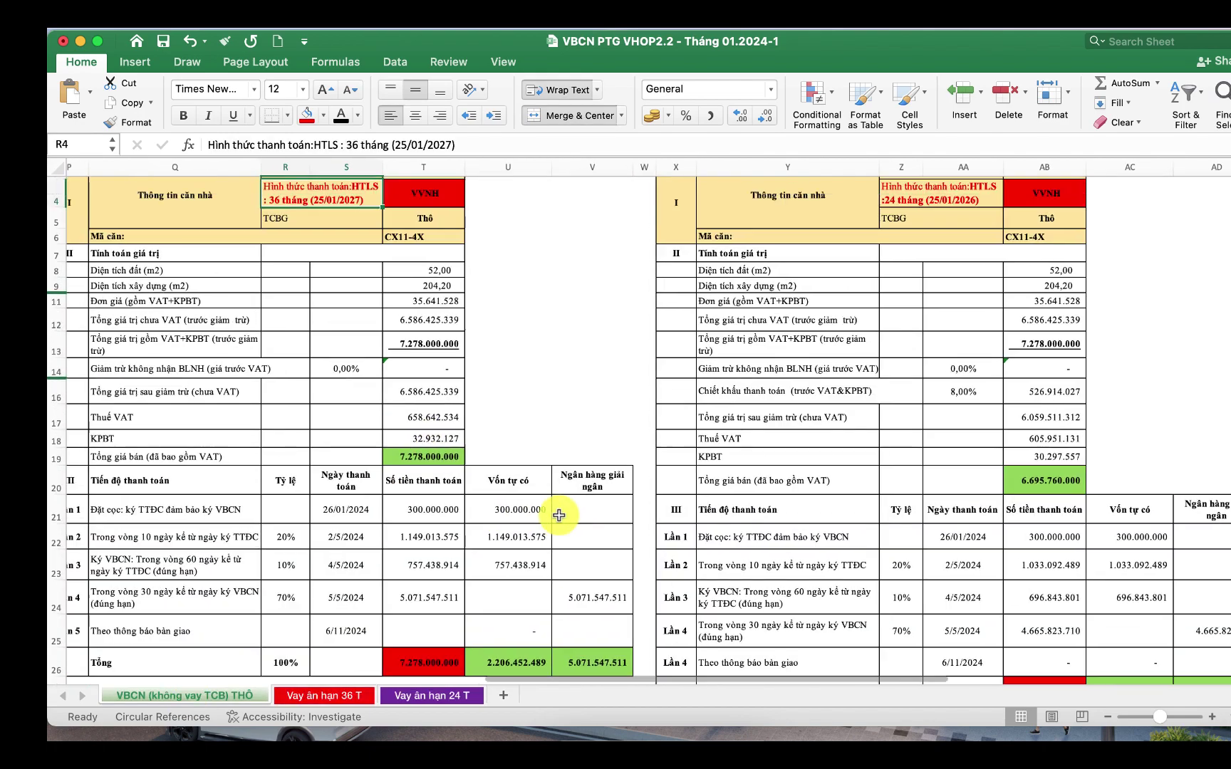
{"action": "scroll", "coordinate": [559, 515], "scroll_direction": "right", "scroll_amount": 10}
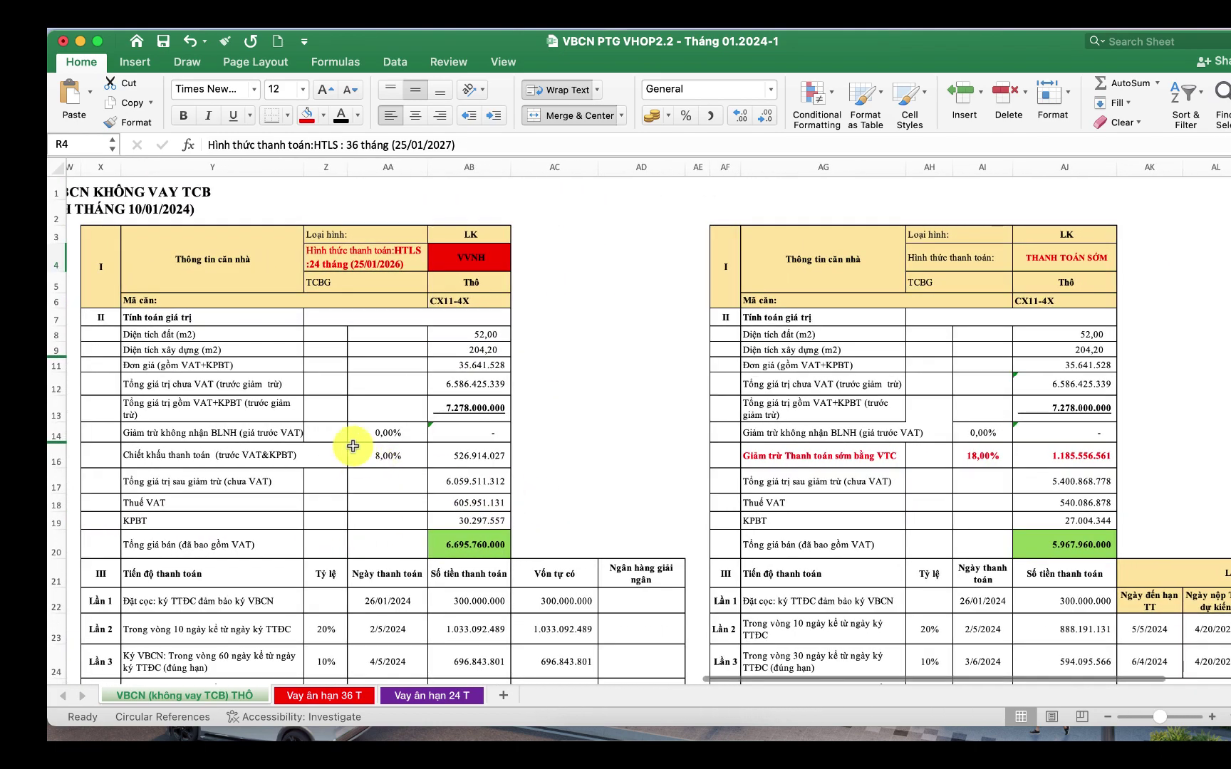
{"action": "left_click_drag", "start_coordinate": [206, 459], "coordinate": [476, 462]}
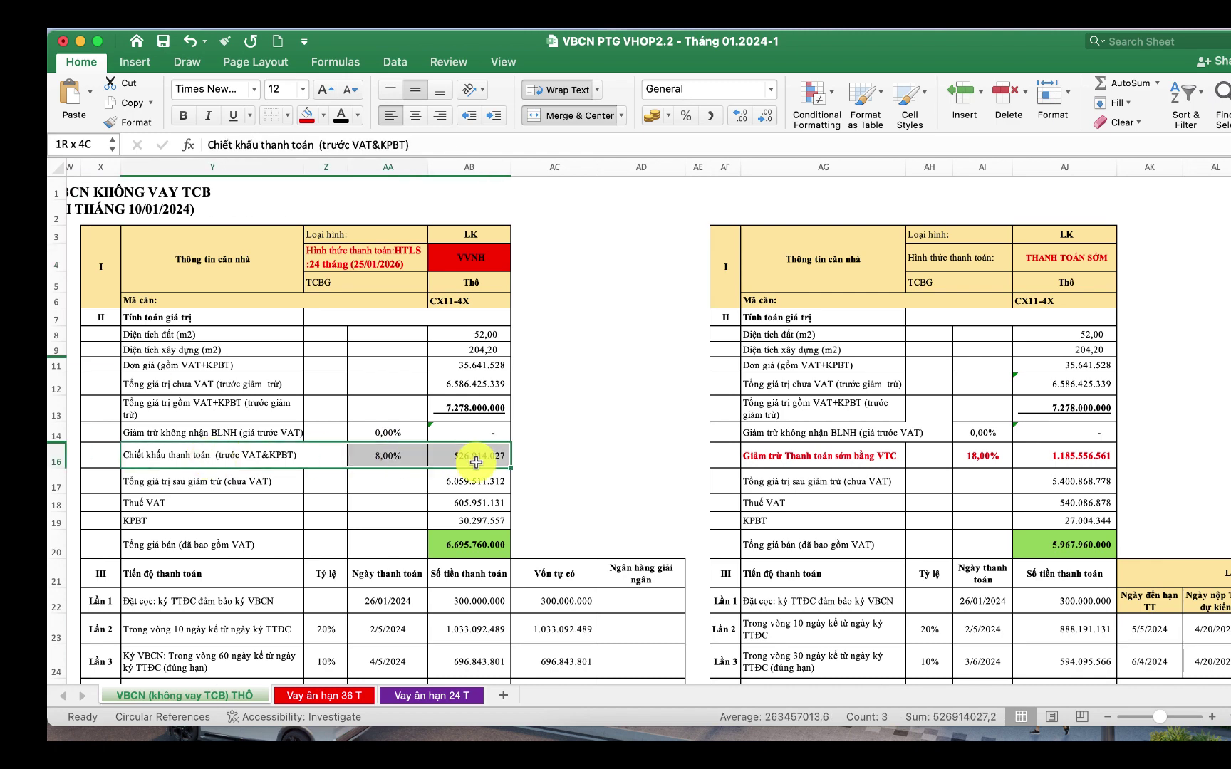
{"action": "left_click", "coordinate": [307, 119]}
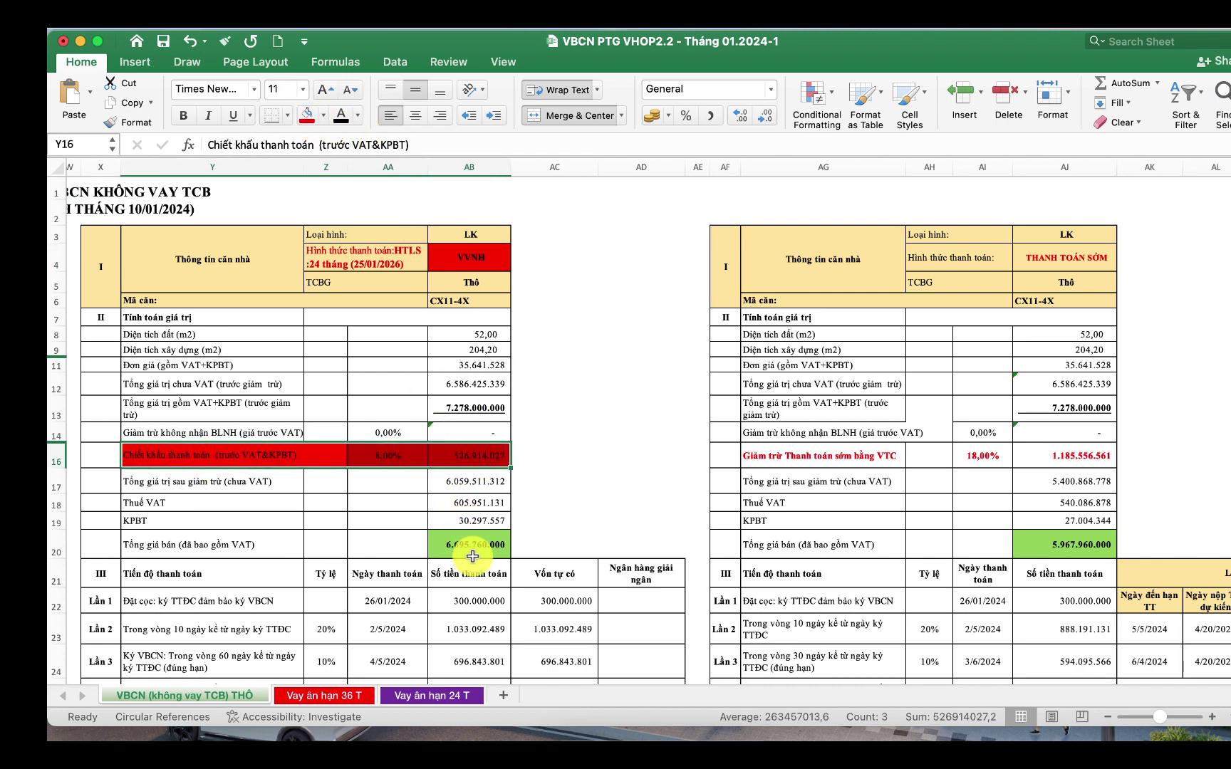
Check the 24-month plan's Tổng row for the total payment, own capital (Vốn tự có) and bank disbursement.
{"action": "scroll", "coordinate": [473, 556], "scroll_direction": "down", "scroll_amount": 5}
{"action": "left_click", "coordinate": [475, 592]}
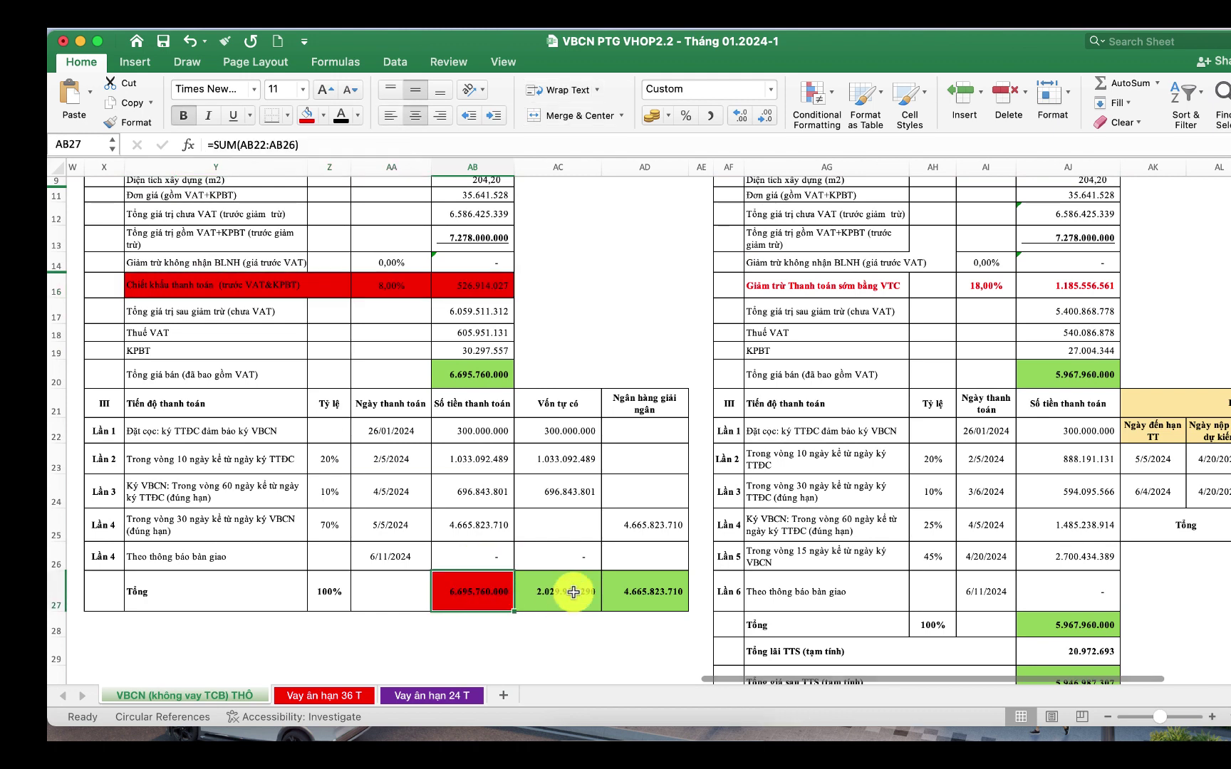
{"action": "left_click", "coordinate": [575, 591]}
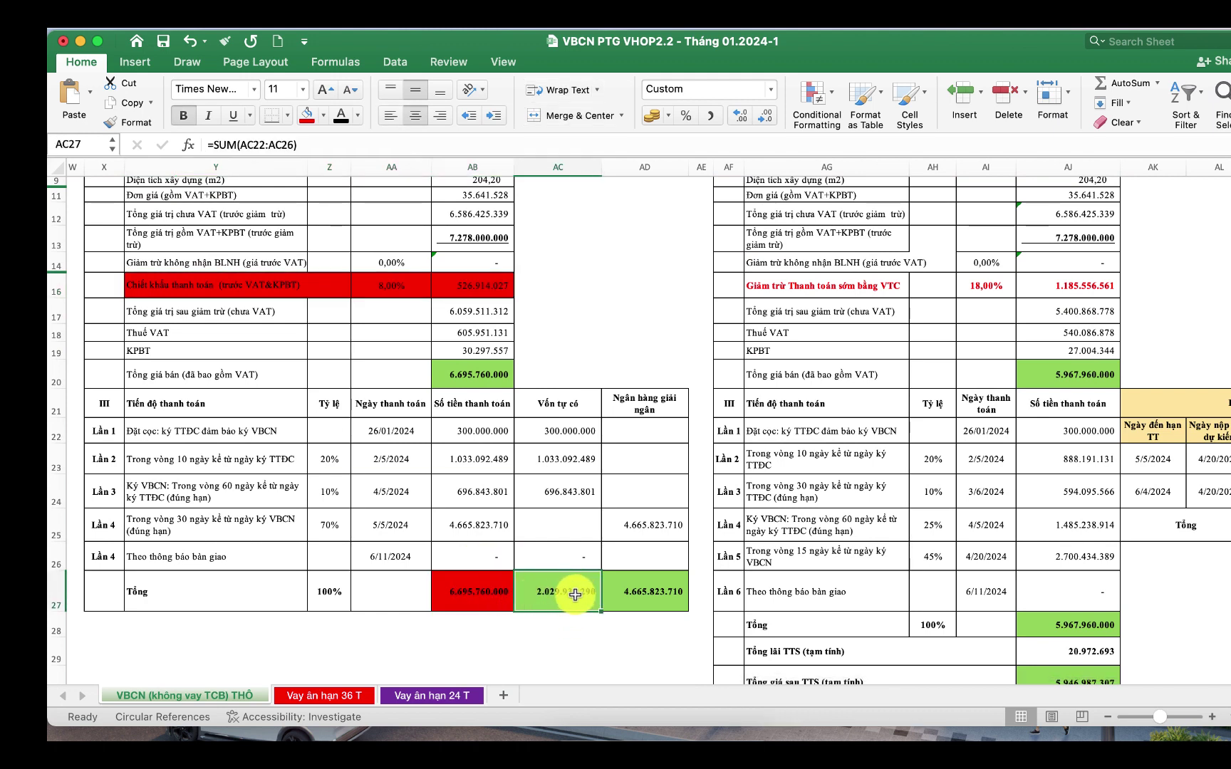
{"action": "left_click", "coordinate": [653, 585]}
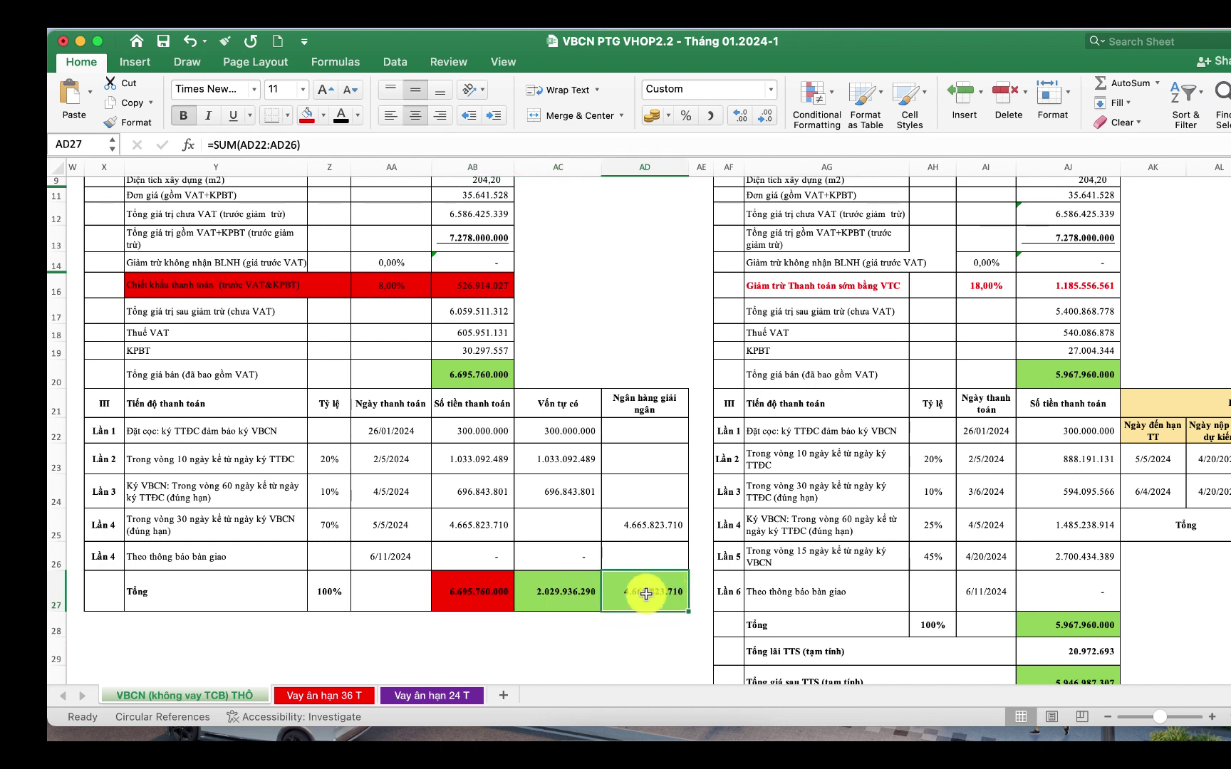
{"action": "left_click", "coordinate": [471, 588]}
Review the 24-month plan from its payment method through the discount and sale price to the instalment schedule and total.
{"action": "scroll", "coordinate": [558, 416], "scroll_direction": "up", "scroll_amount": 5}
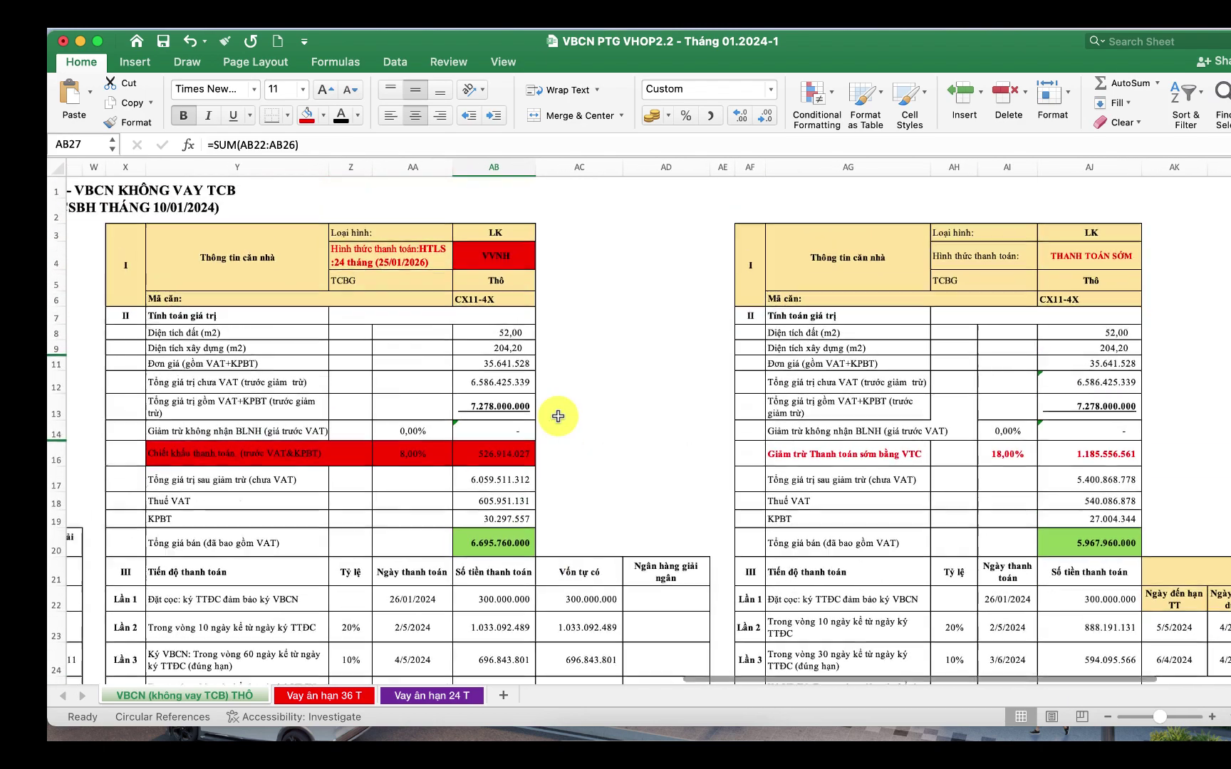
{"action": "scroll", "coordinate": [558, 415], "scroll_direction": "down", "scroll_amount": 2}
{"action": "scroll", "coordinate": [557, 416], "scroll_direction": "up", "scroll_amount": 1}
{"action": "scroll", "coordinate": [558, 416], "scroll_direction": "down", "scroll_amount": 2}
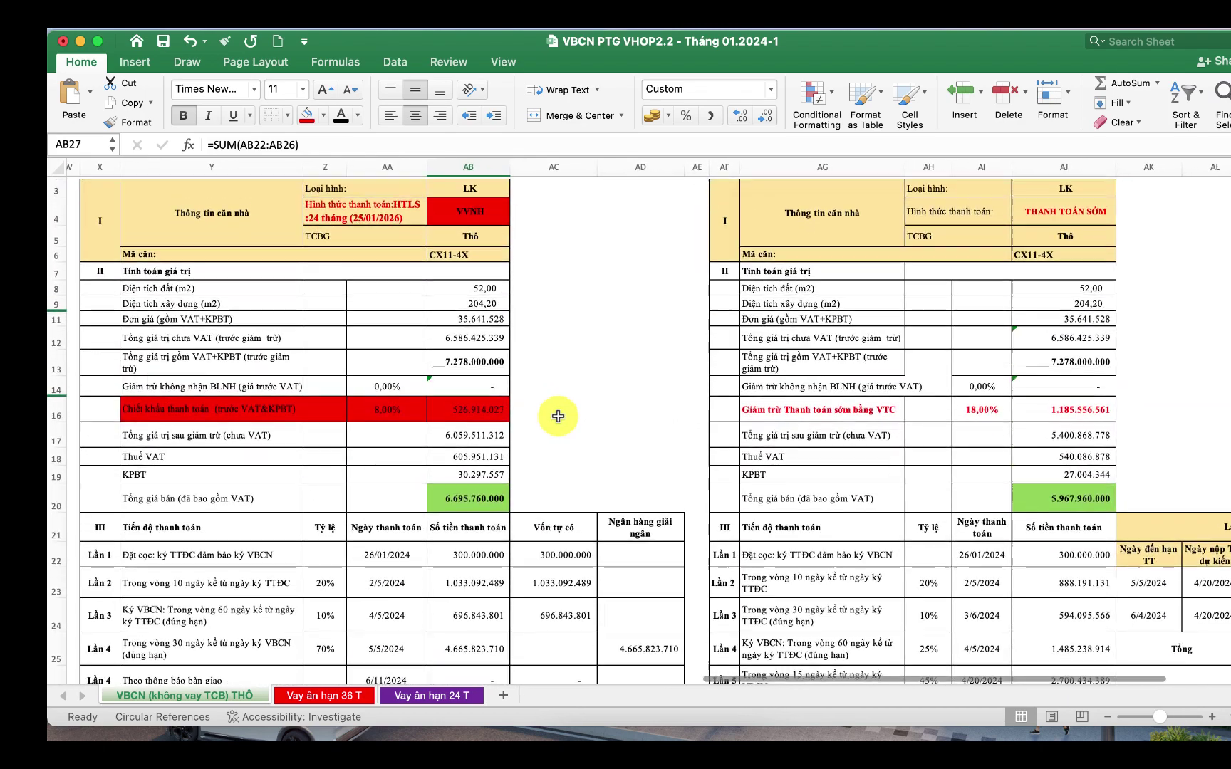
{"action": "scroll", "coordinate": [533, 543], "scroll_direction": "down", "scroll_amount": 3}
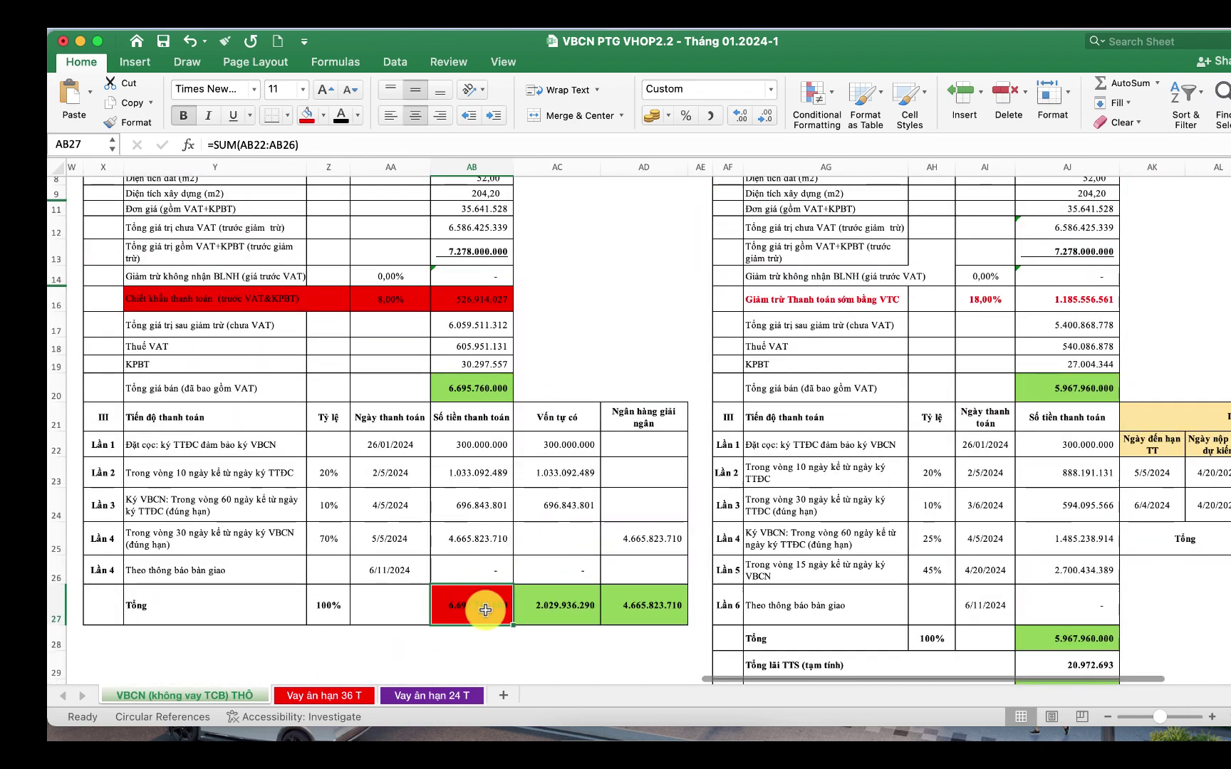
{"action": "scroll", "coordinate": [476, 614], "scroll_direction": "up", "scroll_amount": 5}
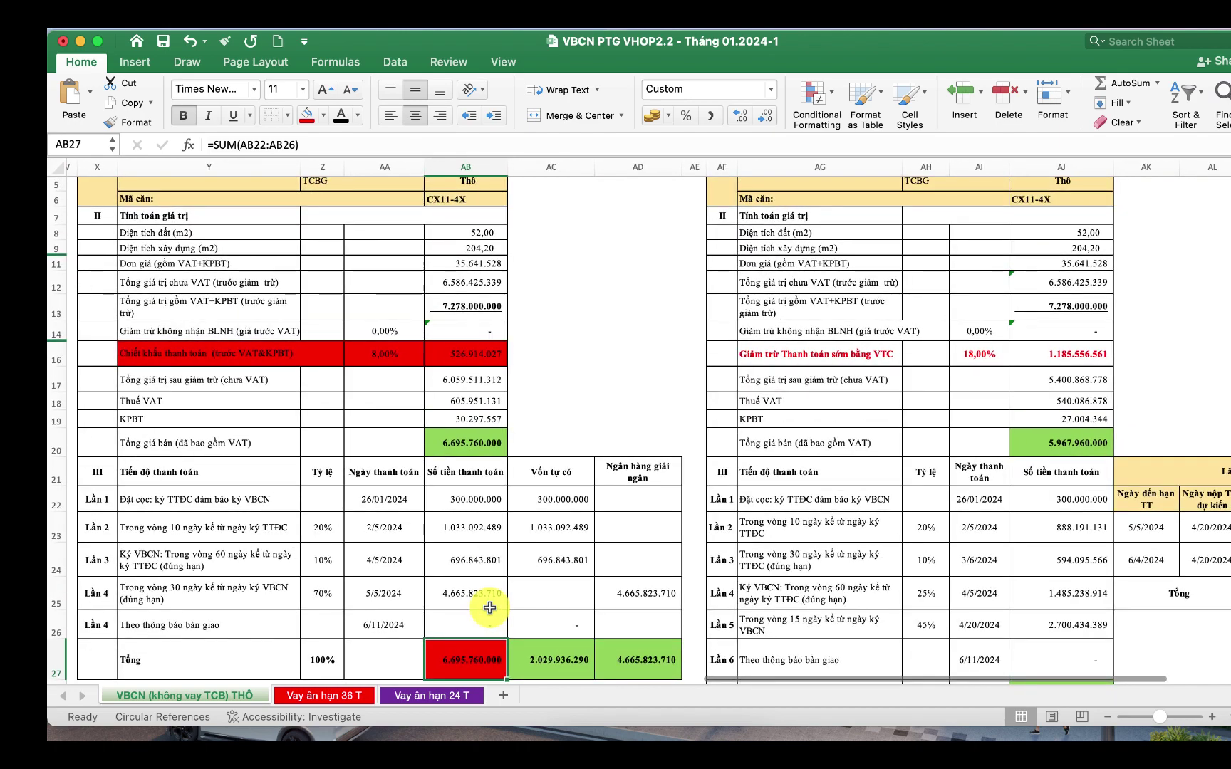
{"action": "scroll", "coordinate": [489, 607], "scroll_direction": "up", "scroll_amount": 2}
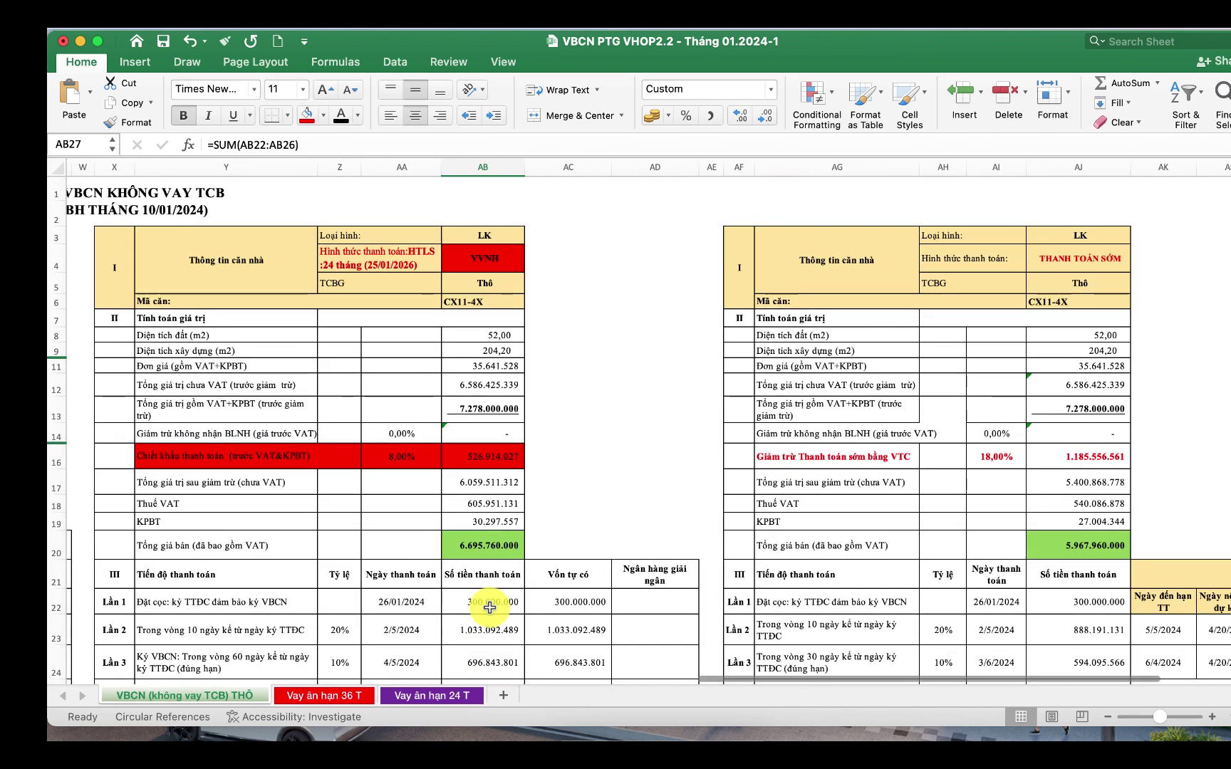
{"action": "scroll", "coordinate": [489, 608], "scroll_direction": "down", "scroll_amount": 8}
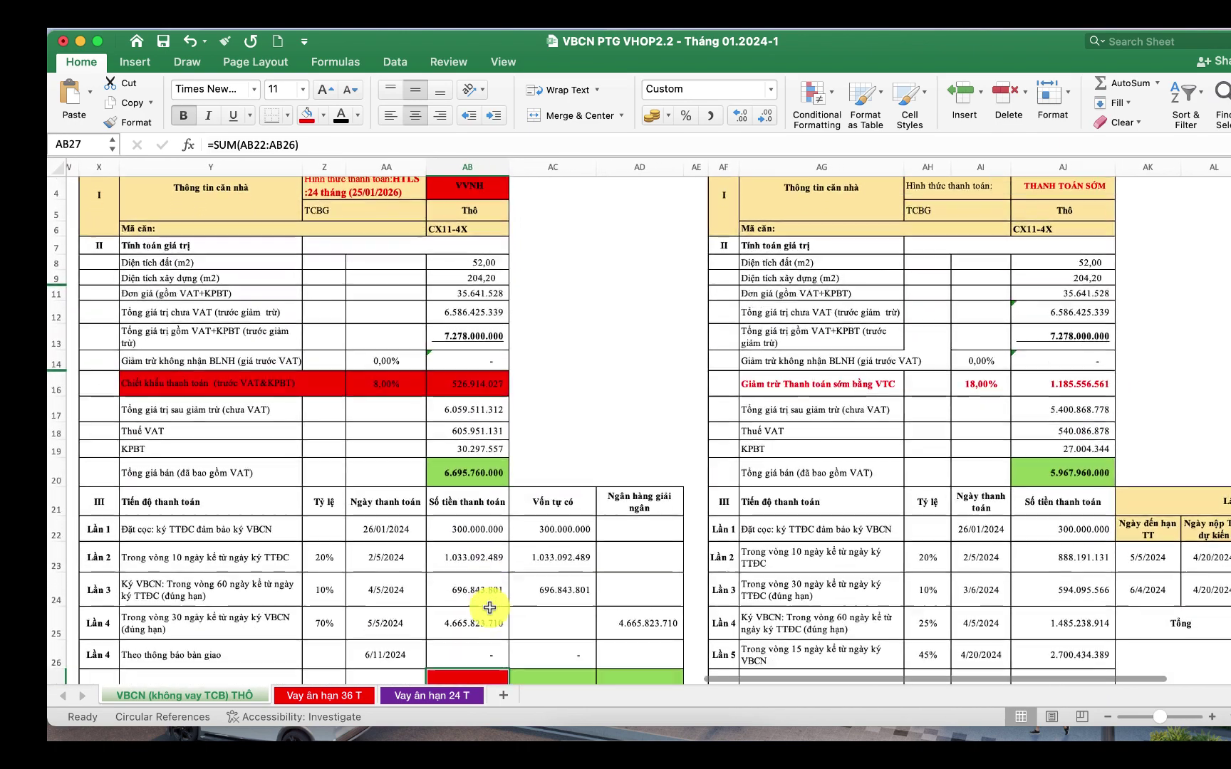
Recheck the 24-month plan's own-capital and bank-disbursement totals against its instalments and payment method heading.
{"action": "left_click", "coordinate": [512, 595]}
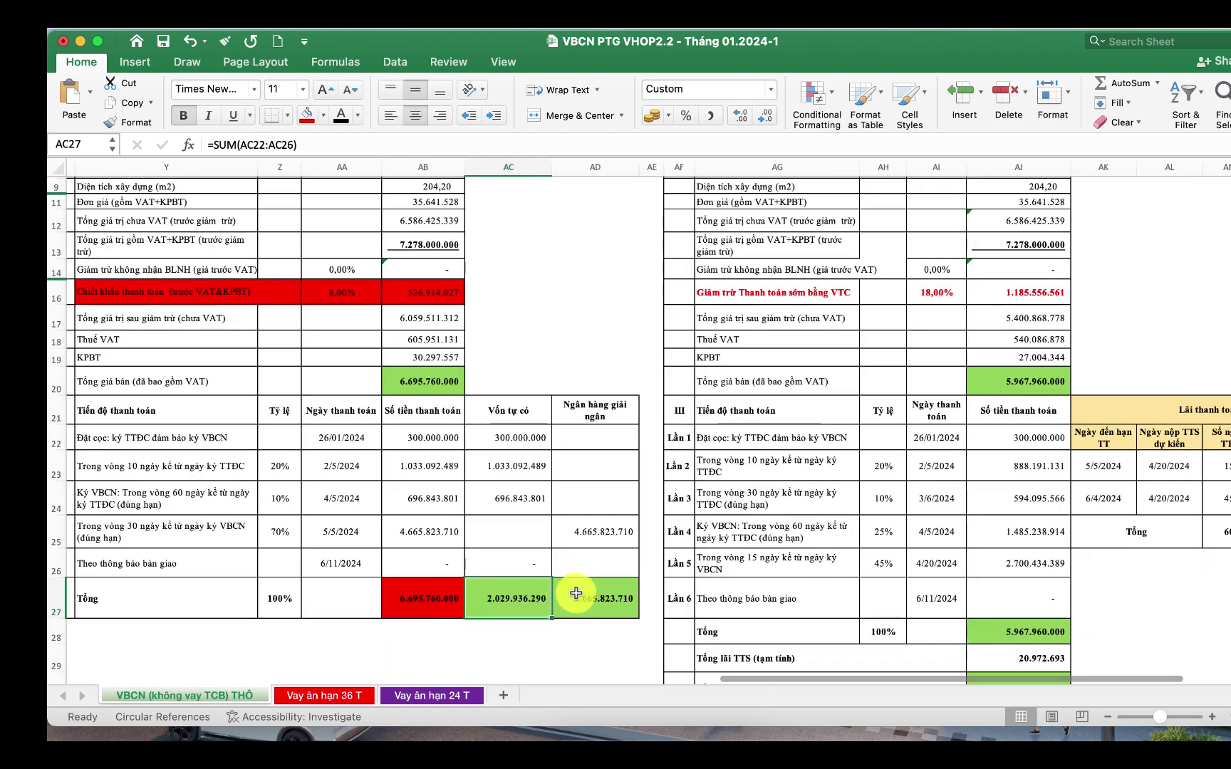
{"action": "left_click", "coordinate": [578, 597]}
{"action": "scroll", "coordinate": [587, 480], "scroll_direction": "up", "scroll_amount": 1}
{"action": "scroll", "coordinate": [587, 480], "scroll_direction": "up", "scroll_amount": 5}
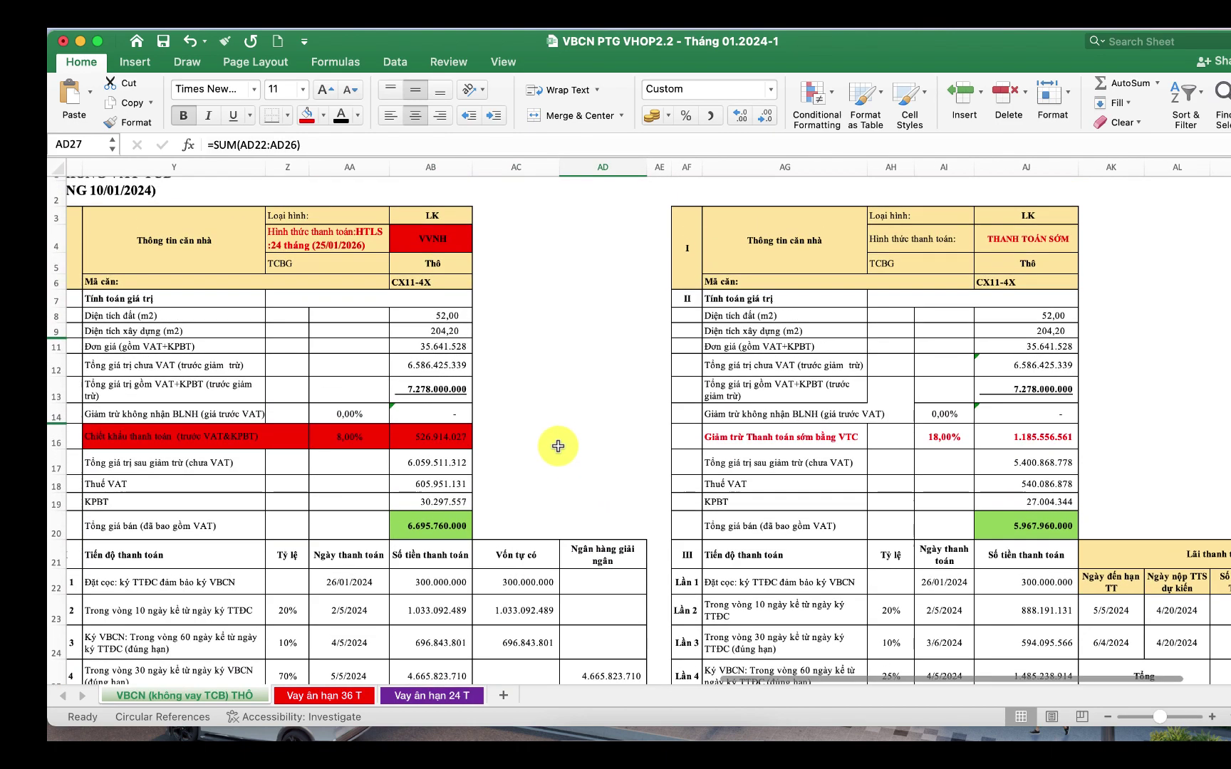
{"action": "scroll", "coordinate": [506, 498], "scroll_direction": "down", "scroll_amount": 6}
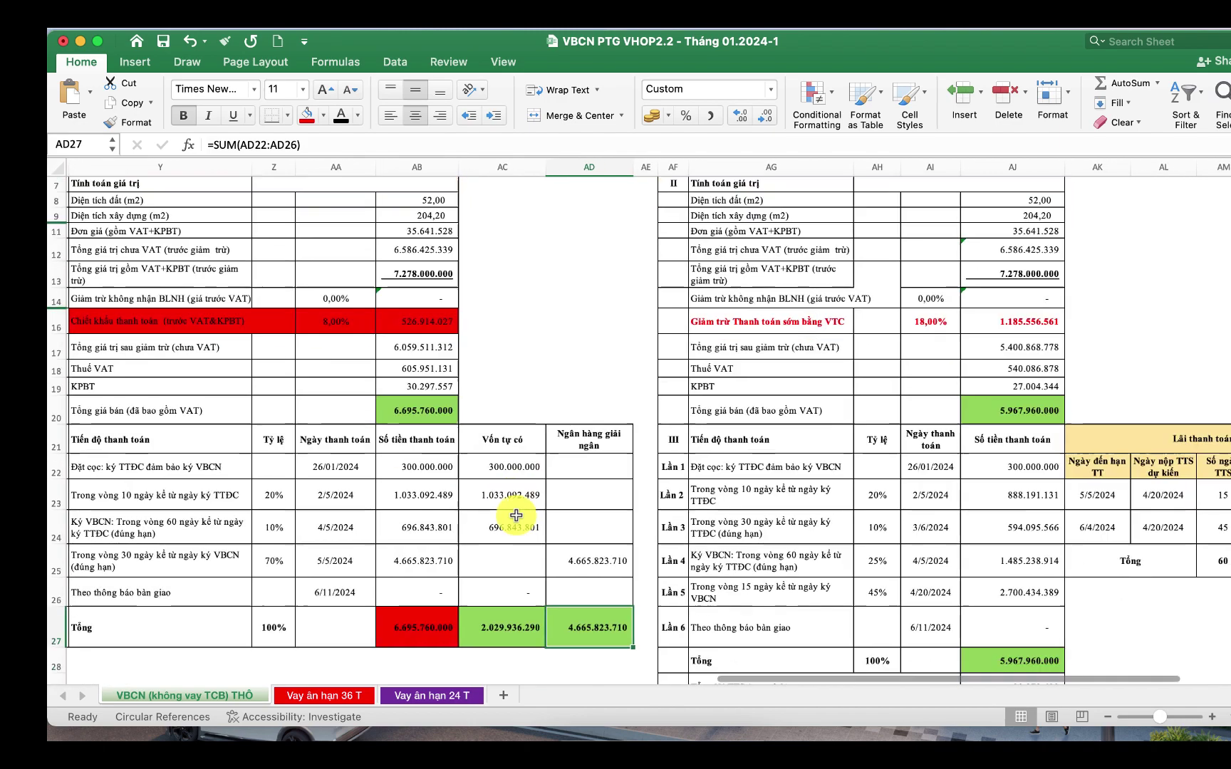
{"action": "scroll", "coordinate": [431, 437], "scroll_direction": "up", "scroll_amount": 6}
{"action": "scroll", "coordinate": [391, 342], "scroll_direction": "down", "scroll_amount": 1}
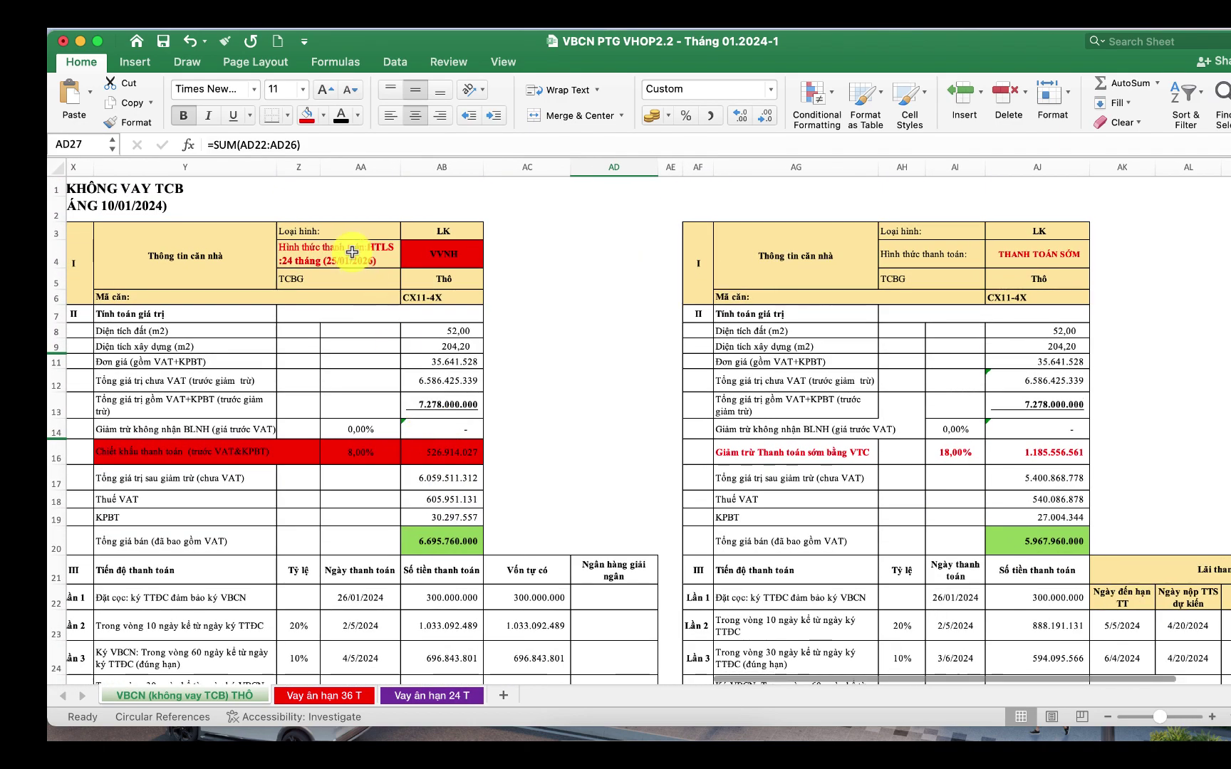
Open the Vay ân hạn 24 T sheet and check the first instalment's payment date and Tổng TT.
{"action": "left_click", "coordinate": [434, 696]}
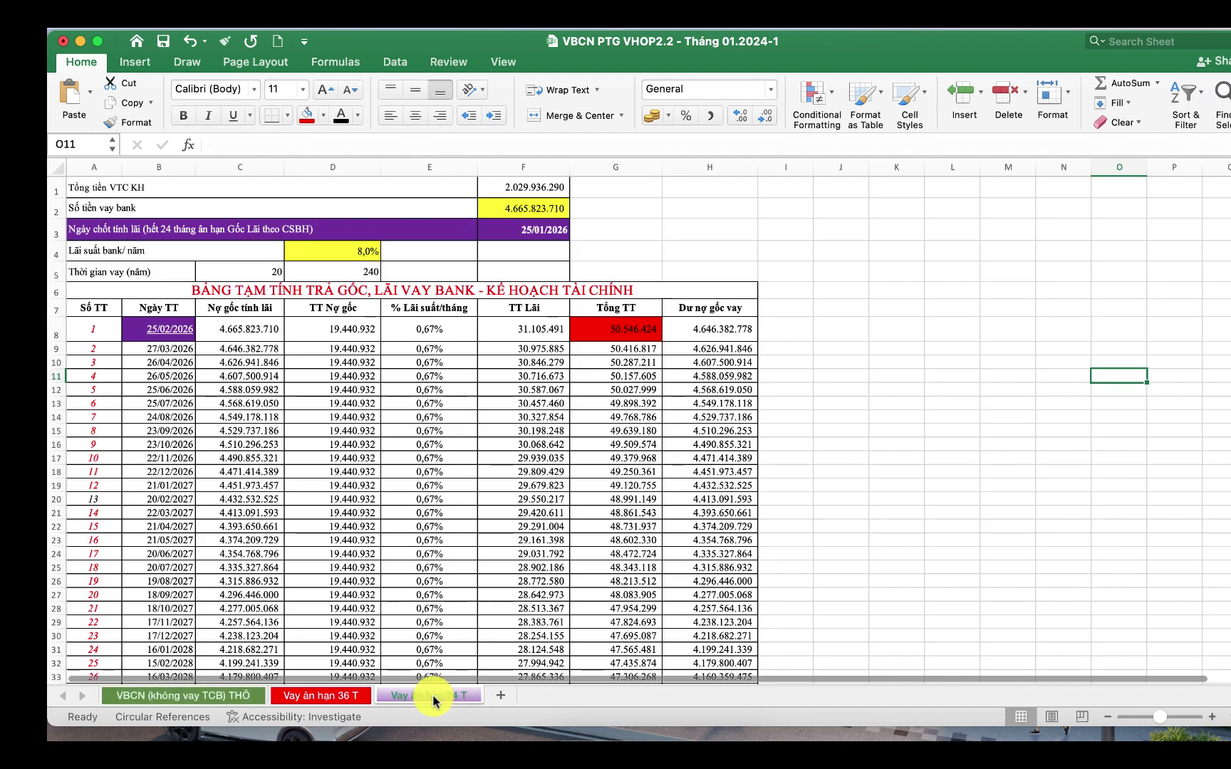
{"action": "left_click", "coordinate": [167, 320]}
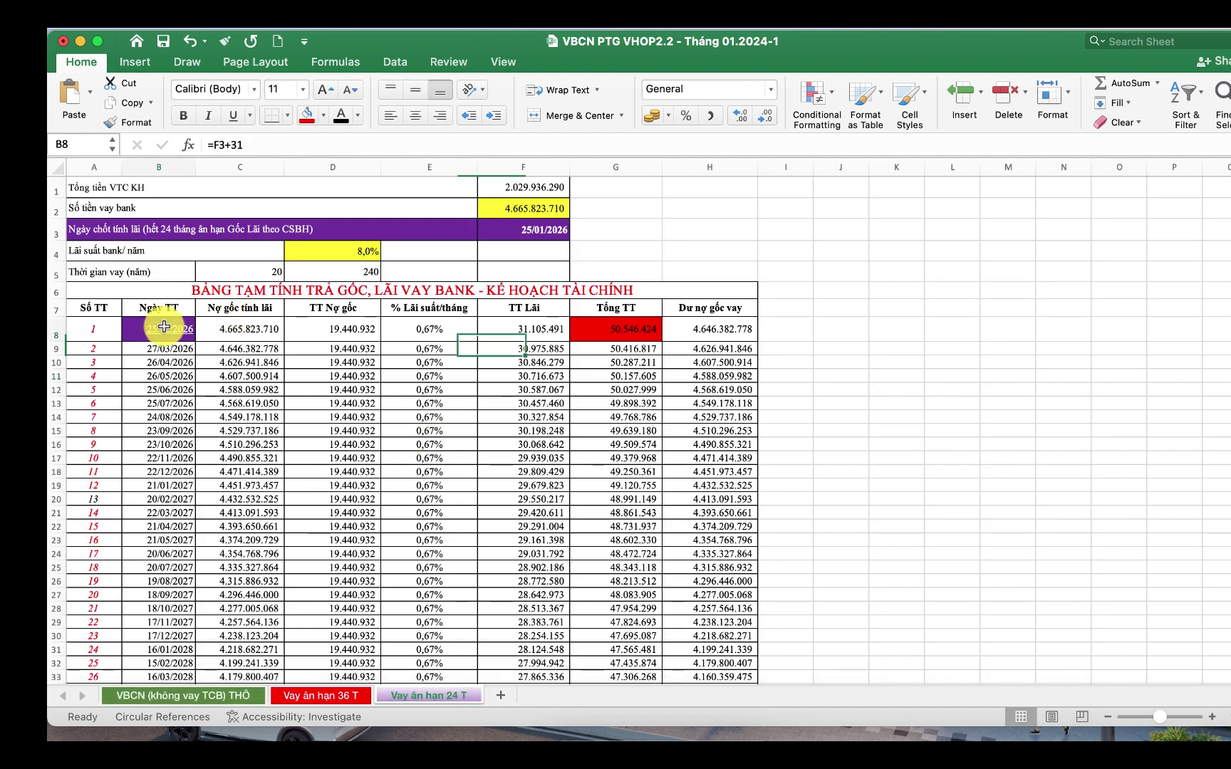
{"action": "left_click", "coordinate": [636, 329]}
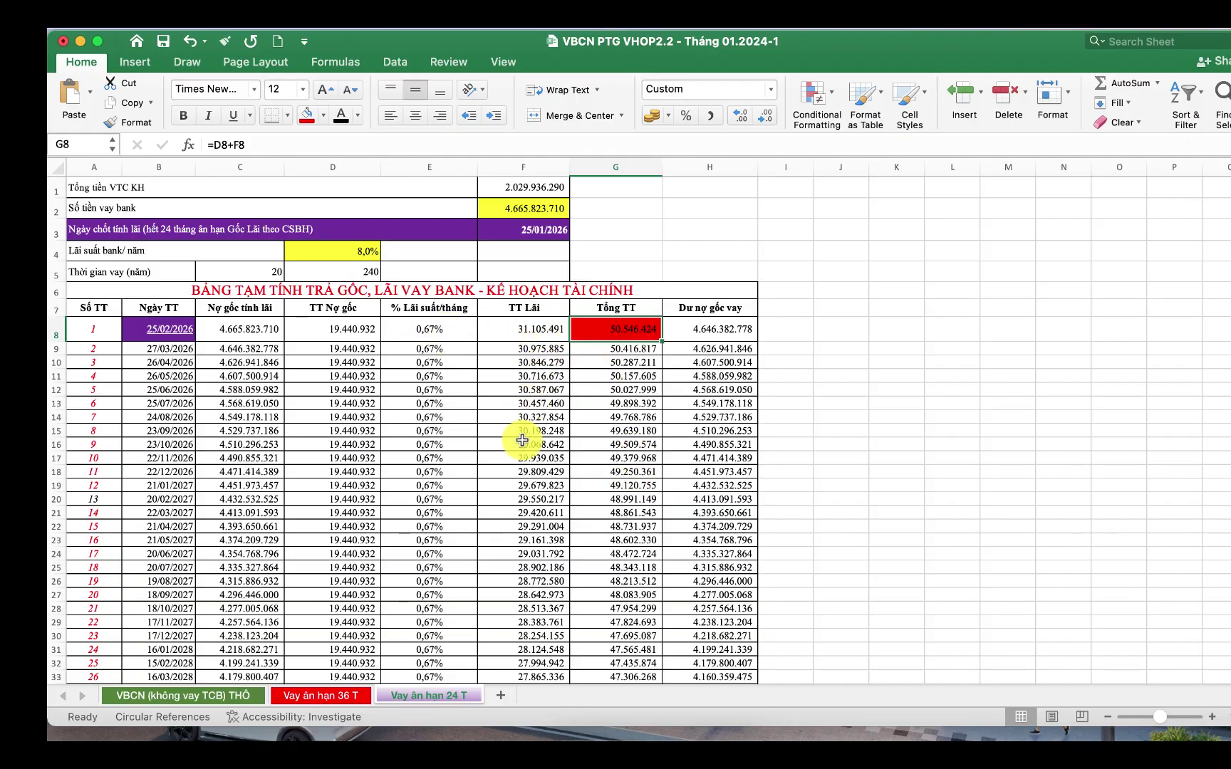
Follow the 24-month schedule's Tổng TT column to the red-highlighted January 2031 row and compare it with the first instalment.
{"action": "scroll", "coordinate": [522, 439], "scroll_direction": "down", "scroll_amount": 5}
{"action": "scroll", "coordinate": [522, 440], "scroll_direction": "down", "scroll_amount": 15}
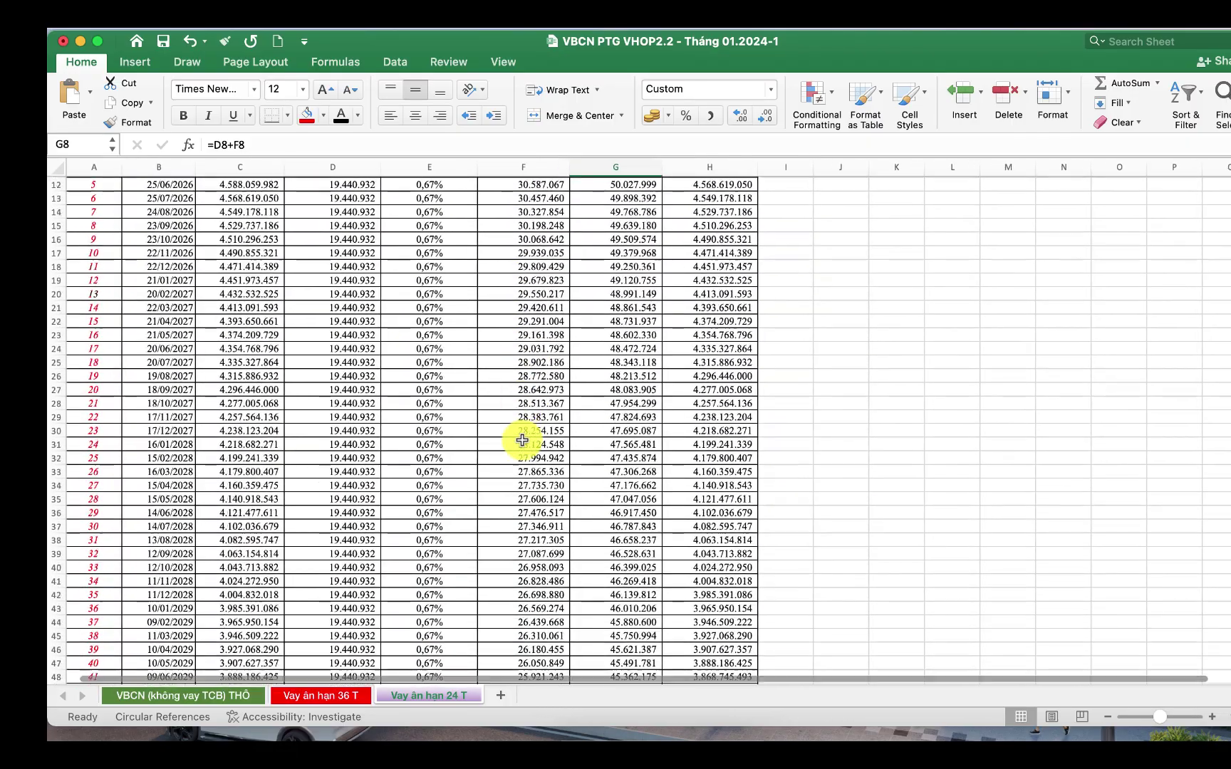
{"action": "scroll", "coordinate": [522, 440], "scroll_direction": "down", "scroll_amount": 3}
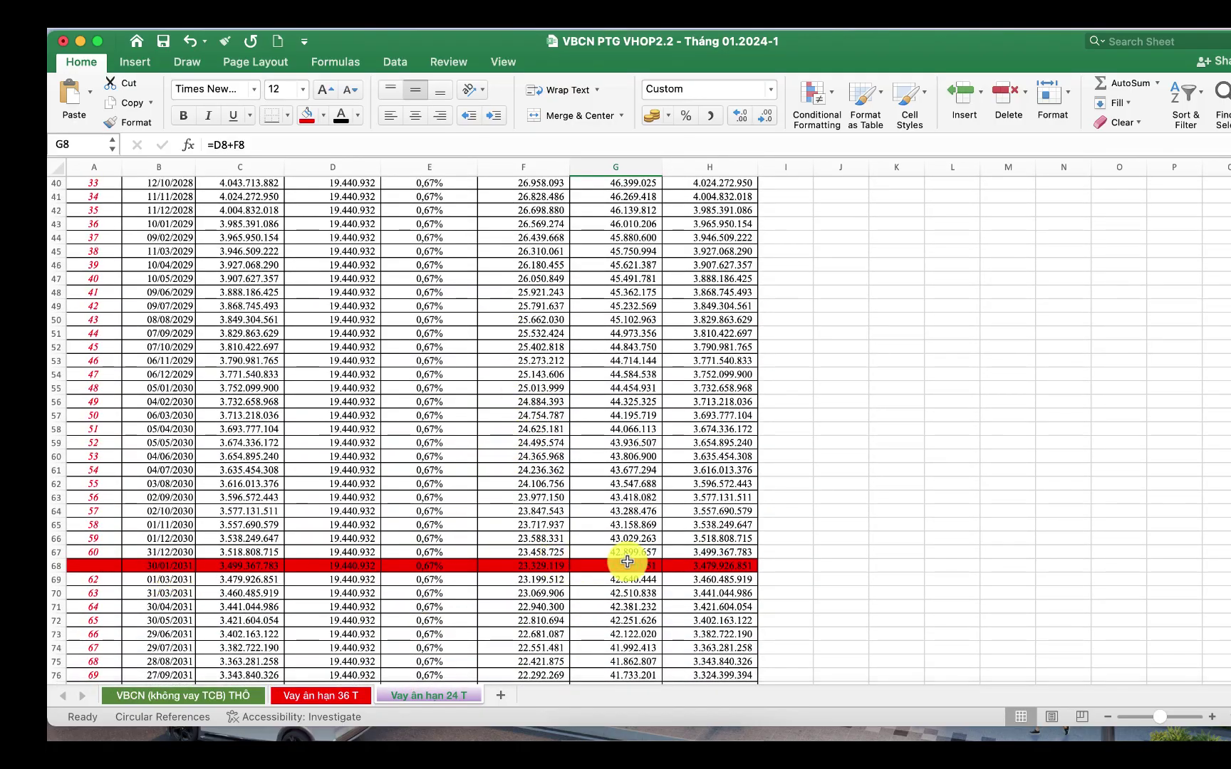
{"action": "scroll", "coordinate": [621, 563], "scroll_direction": "up", "scroll_amount": 20}
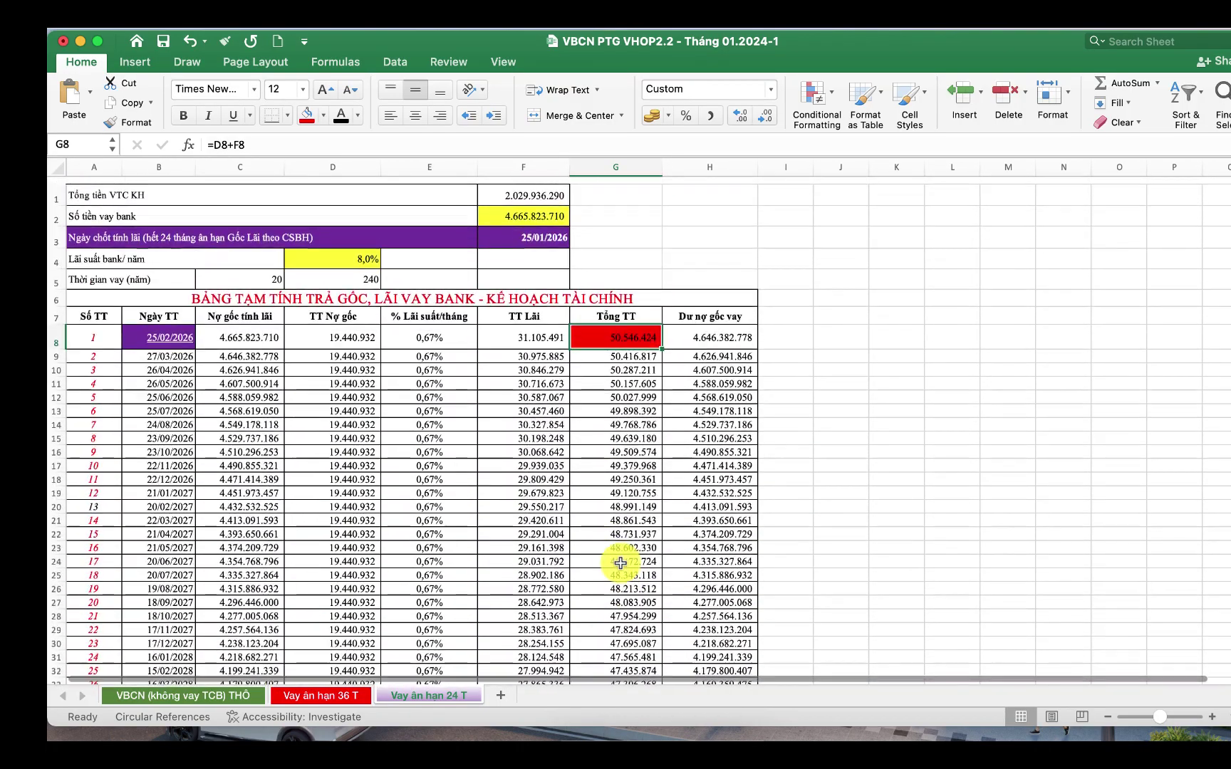
{"action": "scroll", "coordinate": [621, 563], "scroll_direction": "down", "scroll_amount": 15}
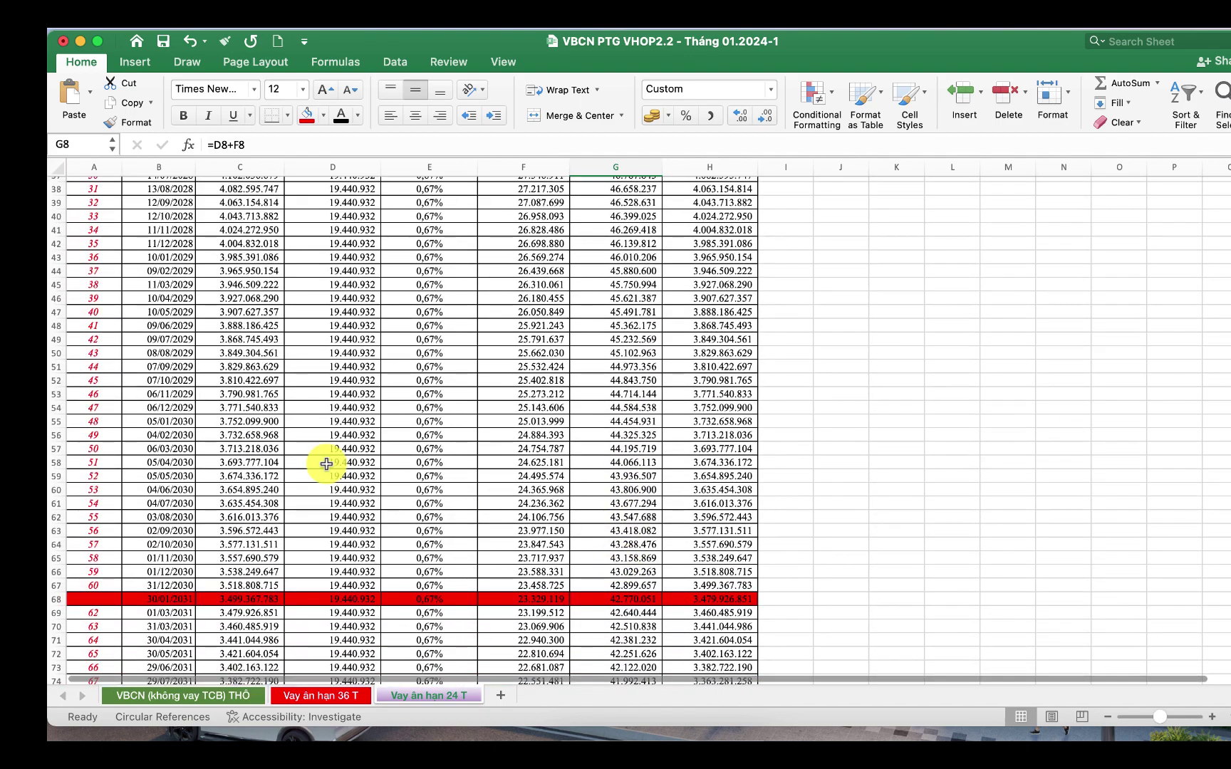
{"action": "scroll", "coordinate": [380, 407], "scroll_direction": "up", "scroll_amount": 10}
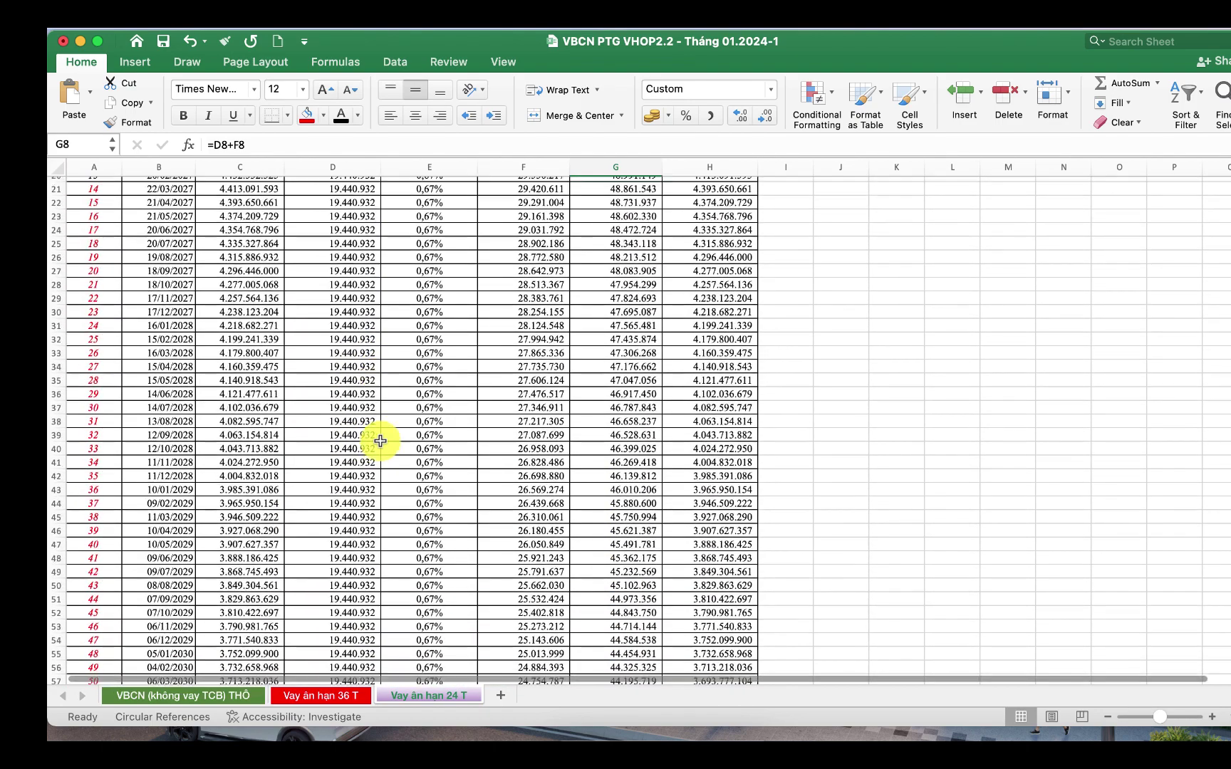
{"action": "scroll", "coordinate": [379, 441], "scroll_direction": "up", "scroll_amount": 6}
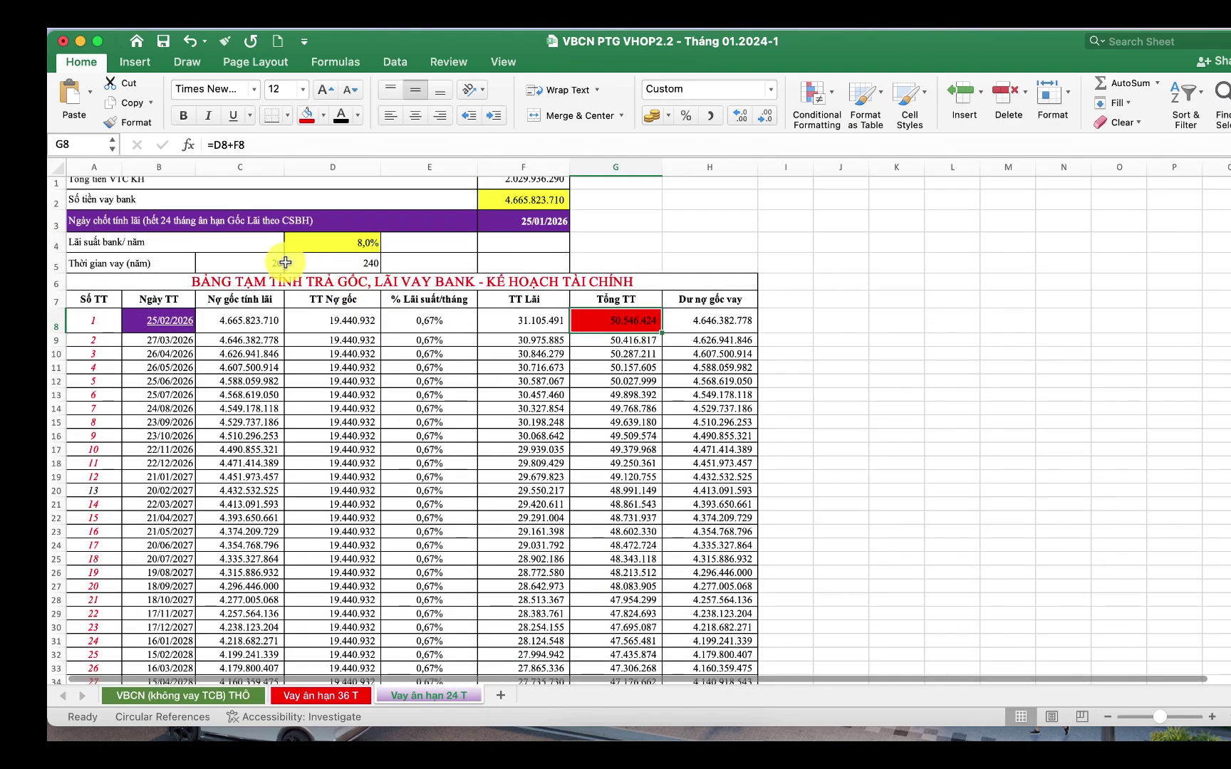
Check the loan term in years on the 24-month sheet and look over the instalments it covers.
{"action": "left_click", "coordinate": [254, 262]}
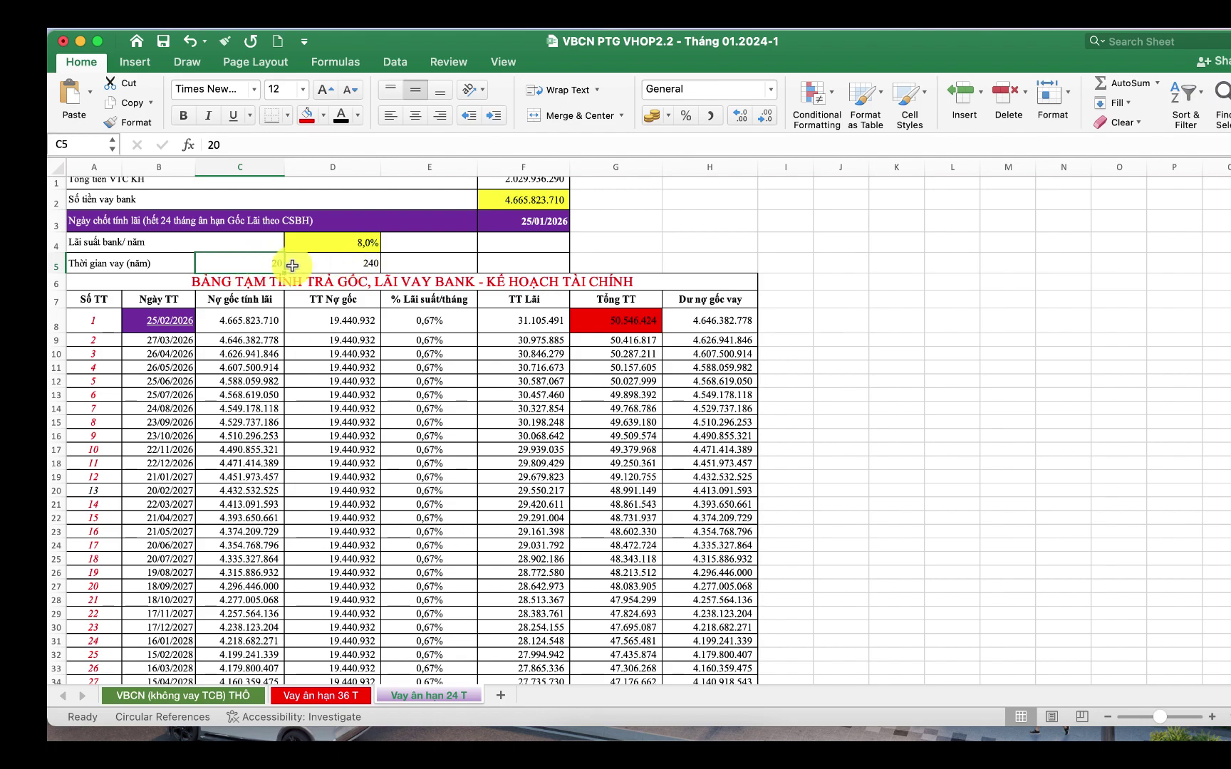
{"action": "scroll", "coordinate": [379, 393], "scroll_direction": "down", "scroll_amount": 10}
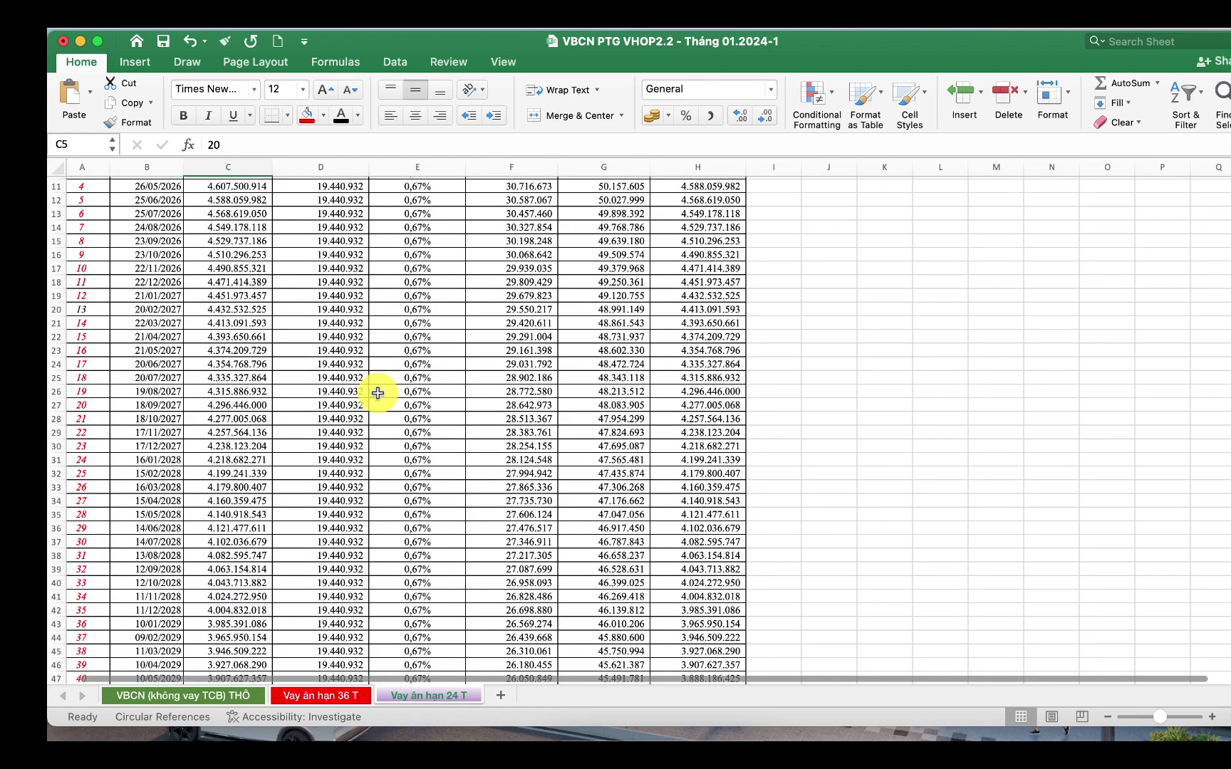
{"action": "scroll", "coordinate": [378, 393], "scroll_direction": "up", "scroll_amount": 10}
{"action": "scroll", "coordinate": [378, 393], "scroll_direction": "down", "scroll_amount": 2}
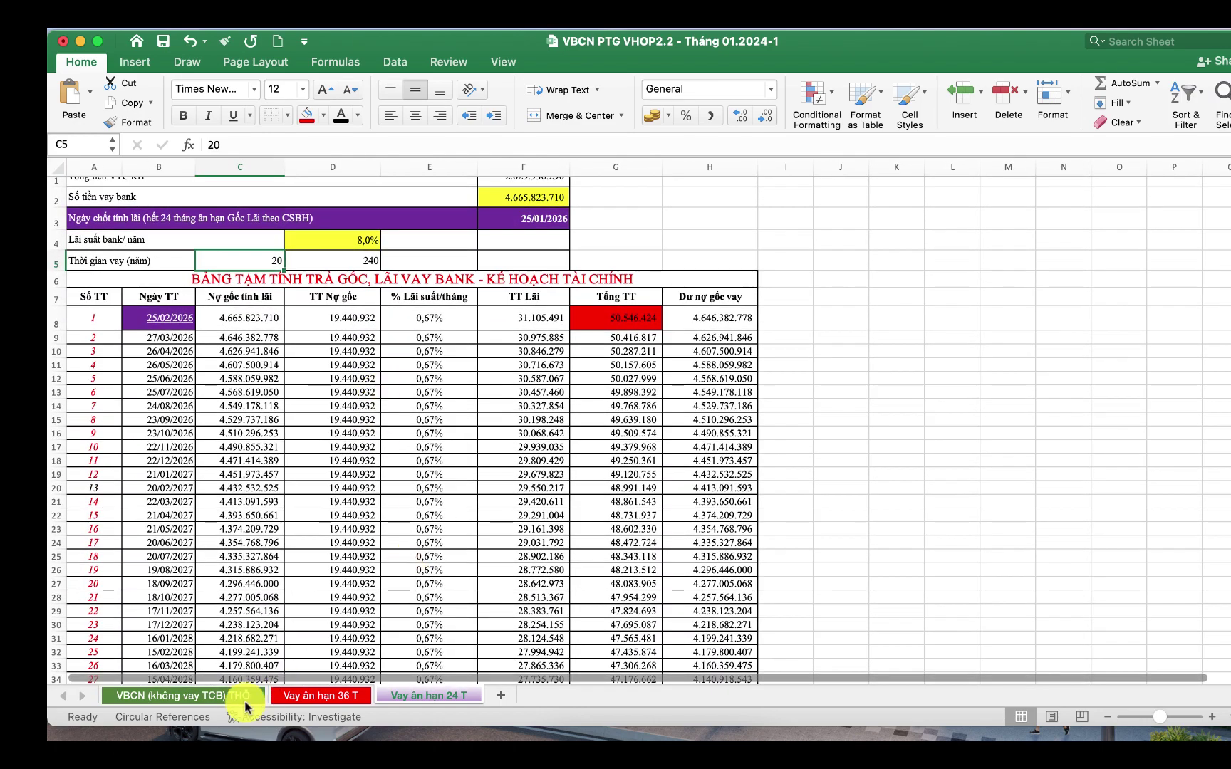
Open the VBCN (không vay TCB) THÔ sheet and review the THANH TOÁN SỚM plan's early payment discount and selling price.
{"action": "left_click", "coordinate": [214, 696]}
{"action": "scroll", "coordinate": [808, 427], "scroll_direction": "right", "scroll_amount": 10}
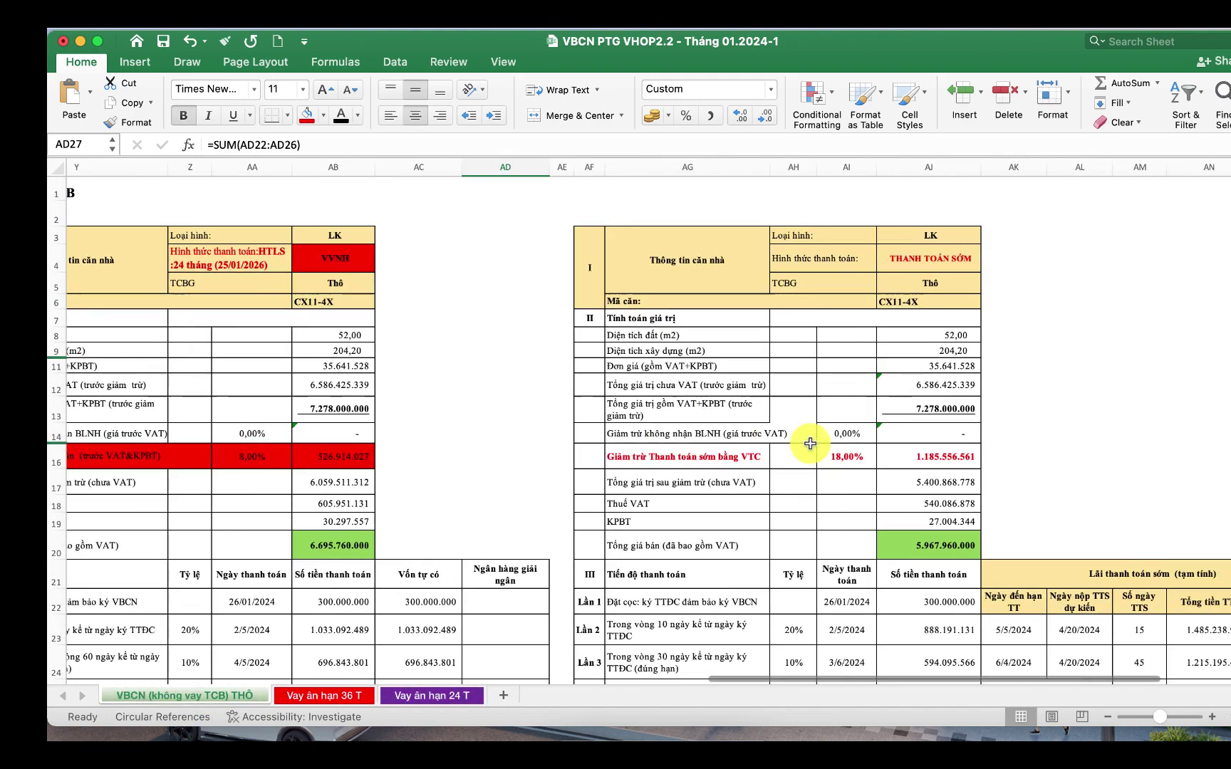
{"action": "scroll", "coordinate": [810, 441], "scroll_direction": "down", "scroll_amount": 2}
{"action": "scroll", "coordinate": [810, 443], "scroll_direction": "up", "scroll_amount": 2}
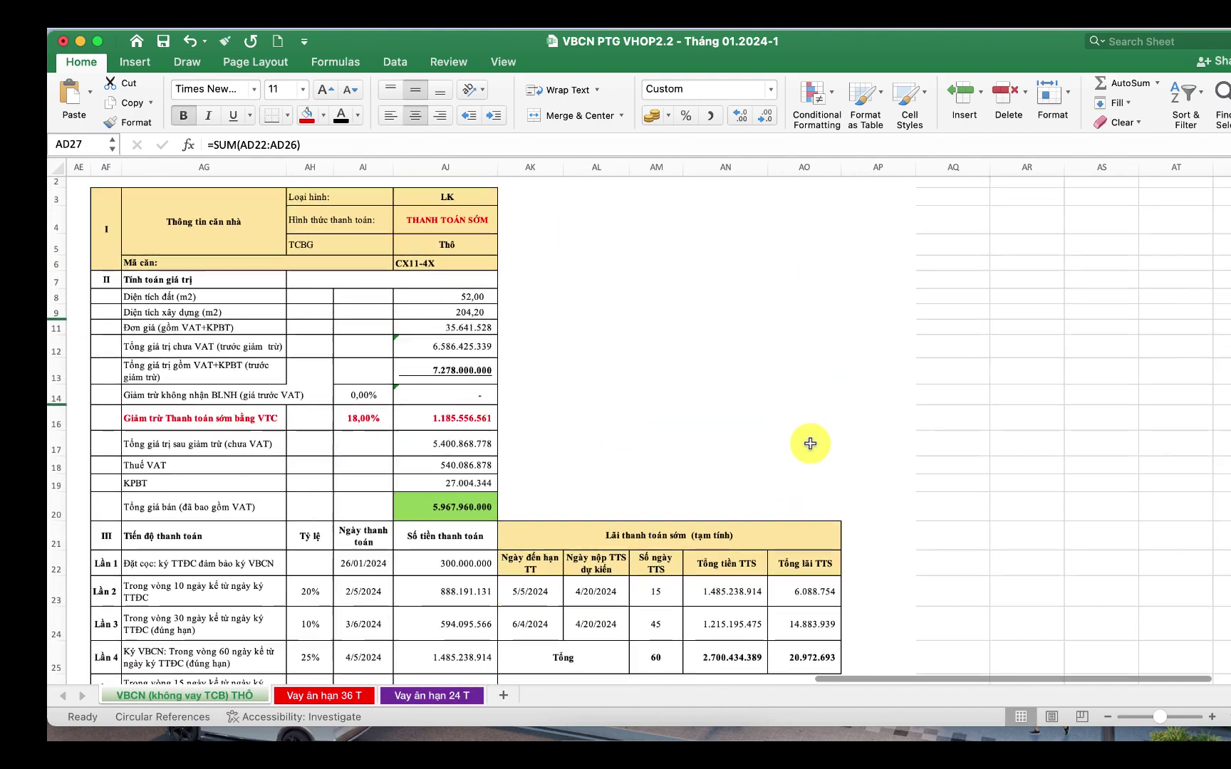
Check the early payment plan's instalments, Tổng lãi TTS and Tổng giá sau TTS against its unit price details.
{"action": "scroll", "coordinate": [812, 443], "scroll_direction": "down", "scroll_amount": 5}
{"action": "scroll", "coordinate": [812, 563], "scroll_direction": "down", "scroll_amount": 4}
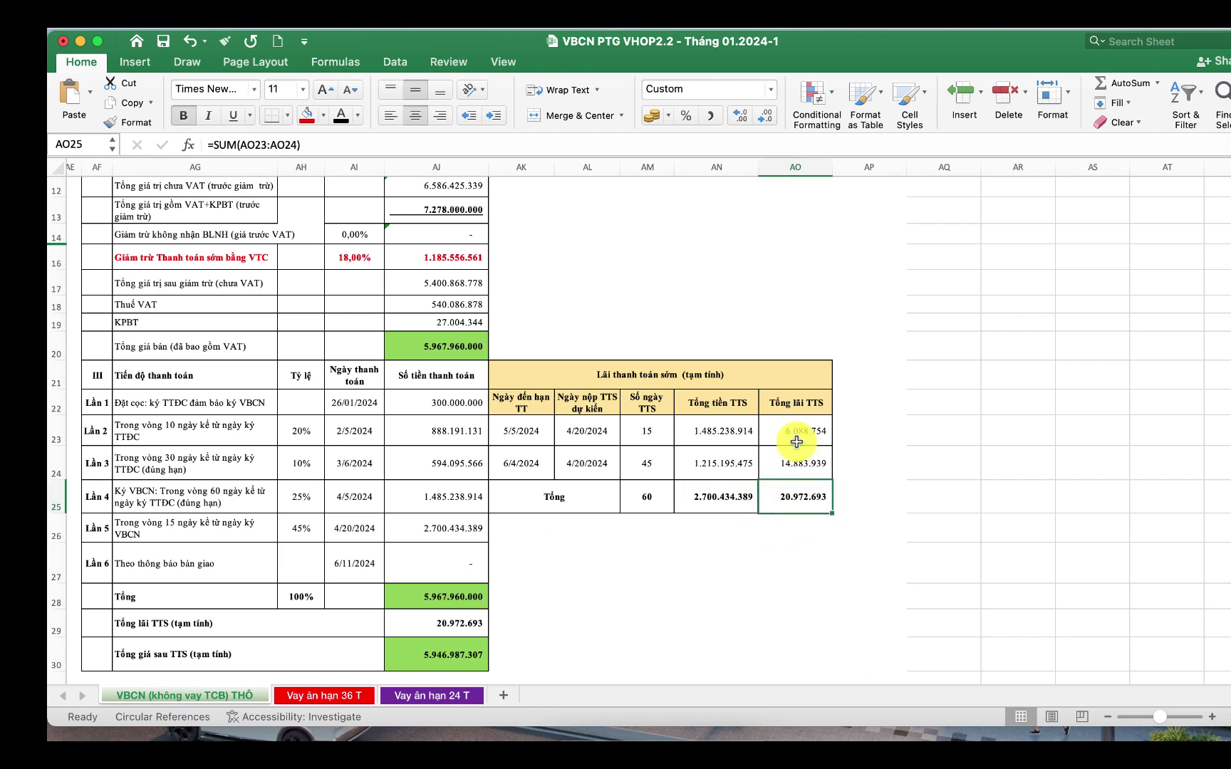
{"action": "left_click", "coordinate": [467, 663]}
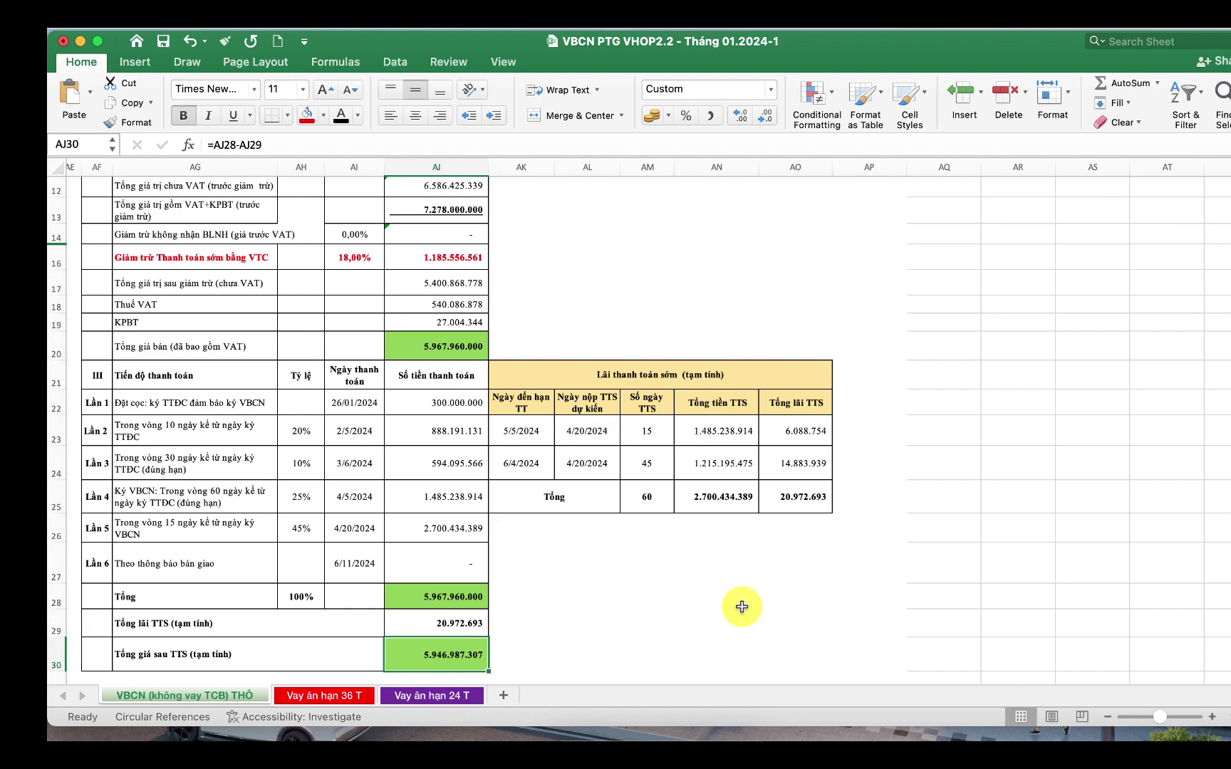
{"action": "scroll", "coordinate": [741, 607], "scroll_direction": "up", "scroll_amount": 1}
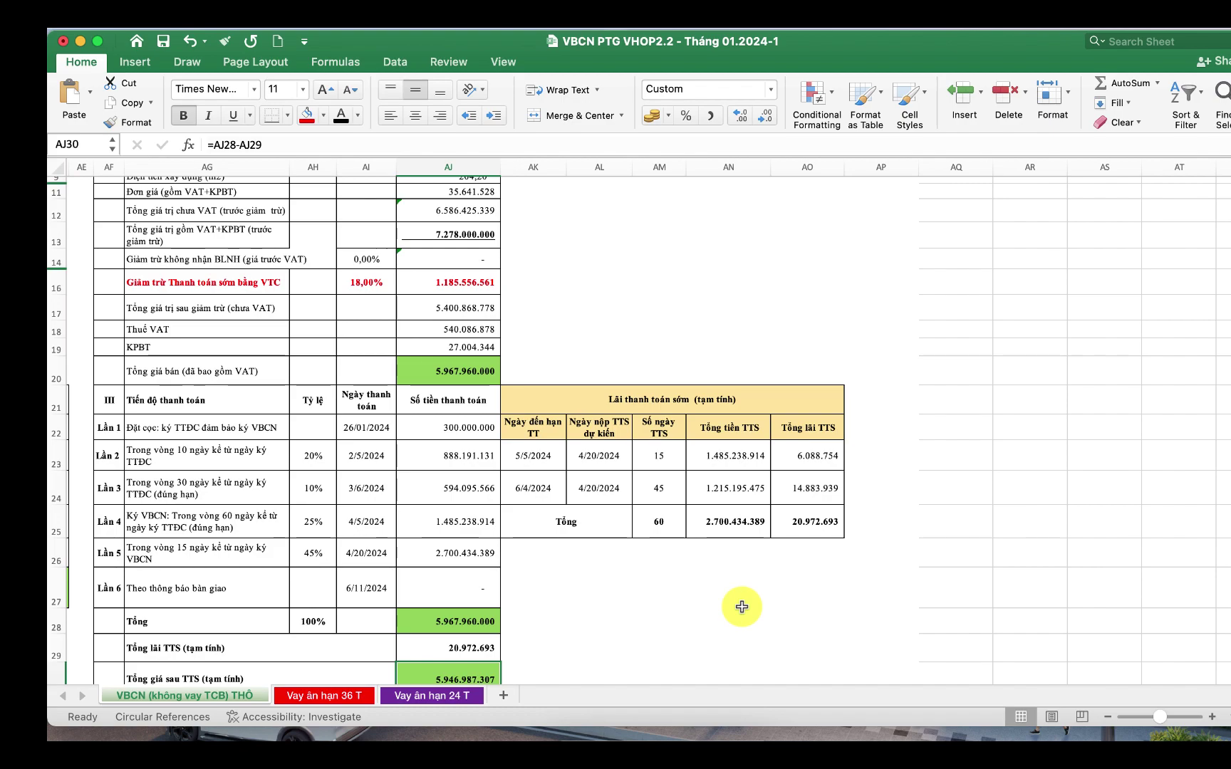
{"action": "scroll", "coordinate": [741, 607], "scroll_direction": "up", "scroll_amount": 5}
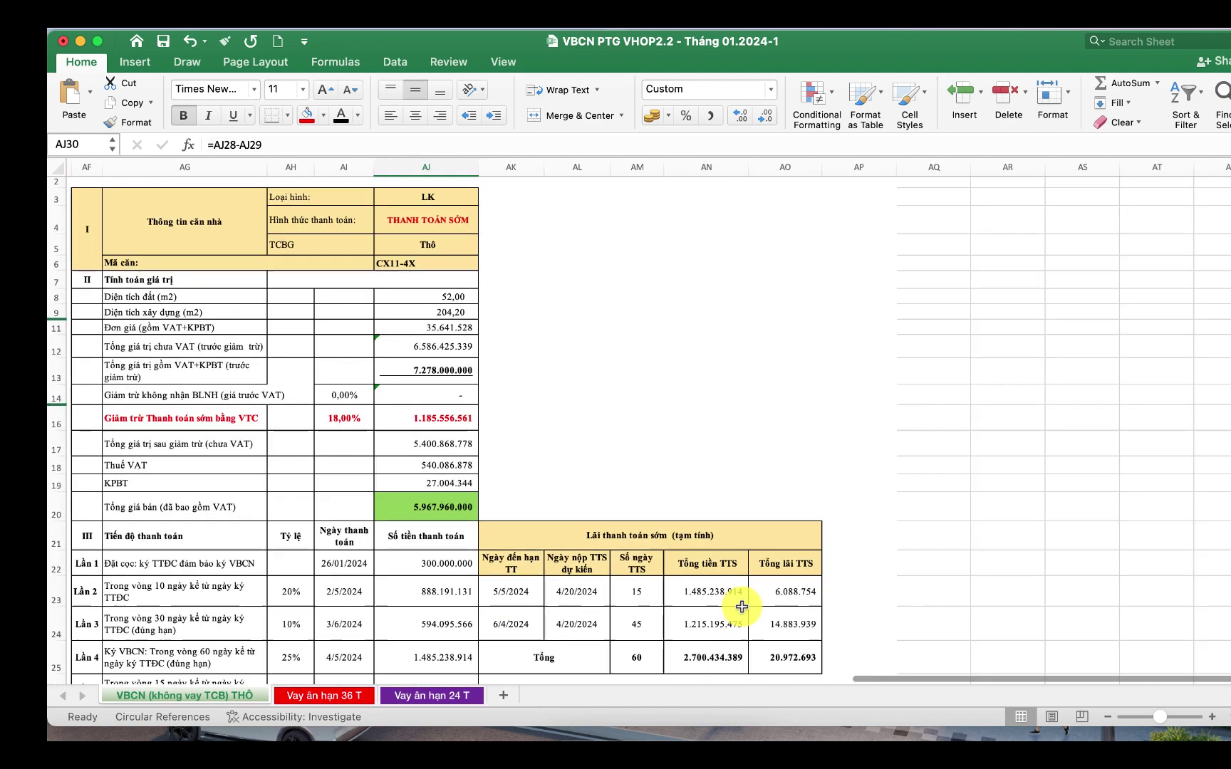
Compare the 36-month and 24-month HTLS plans side by side, covering selling price, discount, instalments, own capital and bank disbursement totals.
{"action": "scroll", "coordinate": [742, 607], "scroll_direction": "left", "scroll_amount": 15}
{"action": "scroll", "coordinate": [741, 607], "scroll_direction": "down", "scroll_amount": 3}
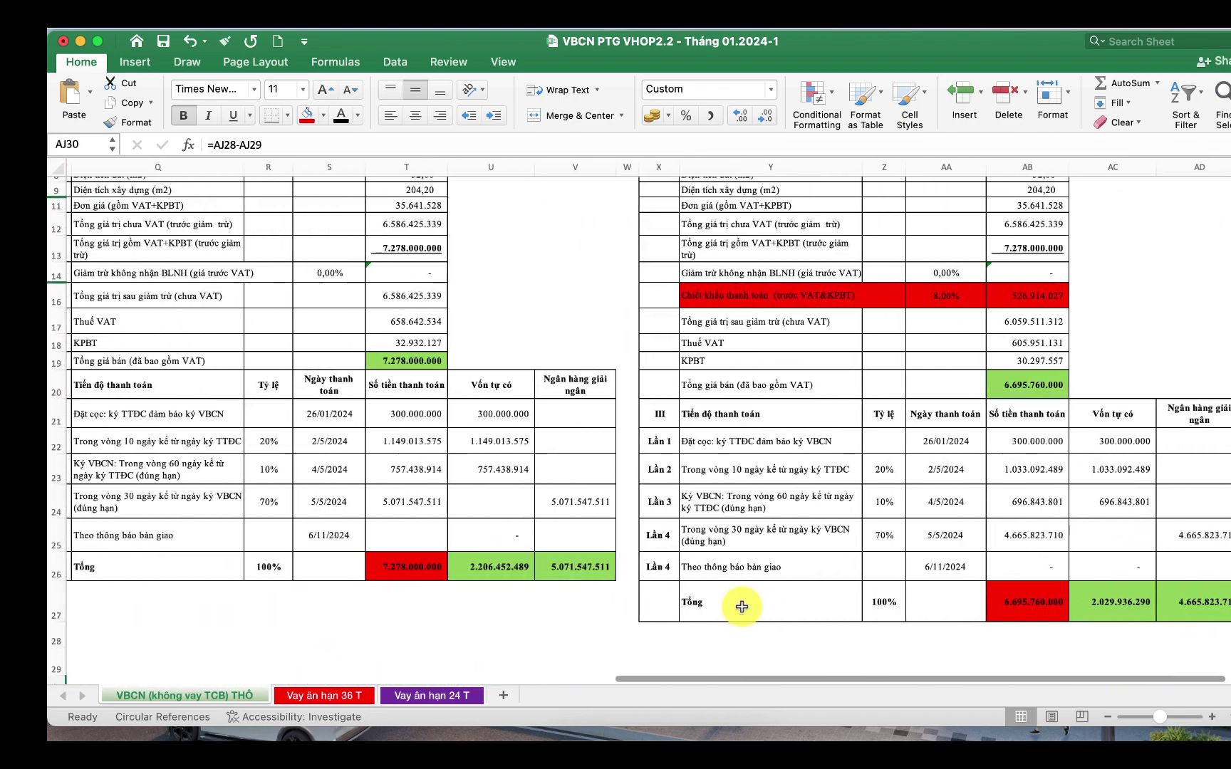
{"action": "scroll", "coordinate": [742, 607], "scroll_direction": "up", "scroll_amount": 5}
{"action": "scroll", "coordinate": [741, 607], "scroll_direction": "down", "scroll_amount": 1}
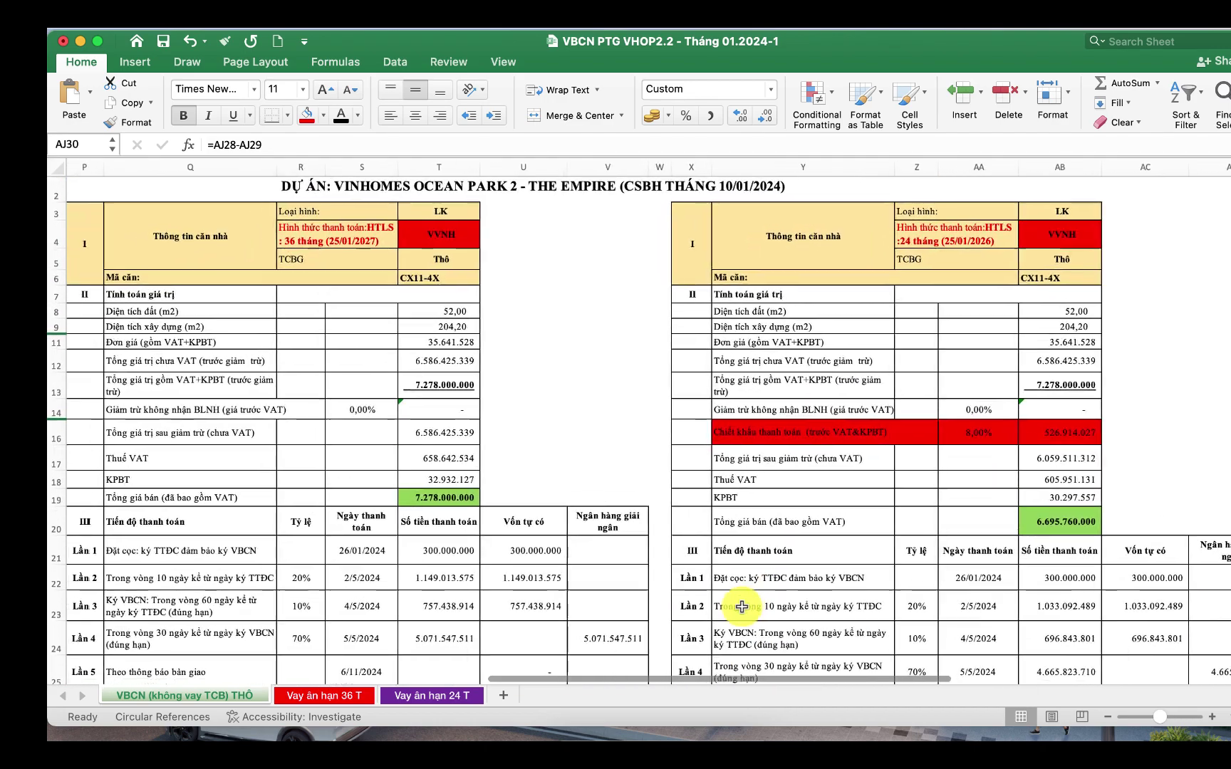
{"action": "scroll", "coordinate": [741, 607], "scroll_direction": "down", "scroll_amount": 5}
{"action": "scroll", "coordinate": [741, 607], "scroll_direction": "right", "scroll_amount": 1}
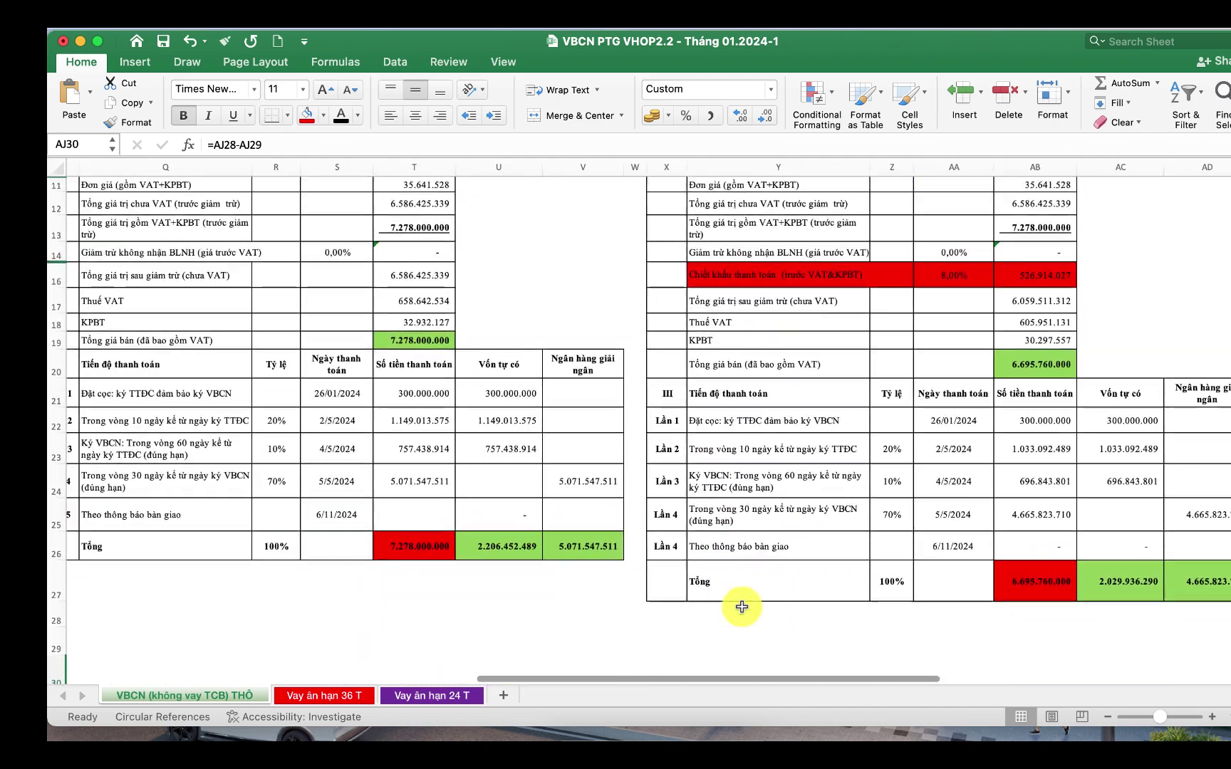
{"action": "scroll", "coordinate": [742, 607], "scroll_direction": "up", "scroll_amount": 3}
{"action": "scroll", "coordinate": [742, 607], "scroll_direction": "left", "scroll_amount": 1}
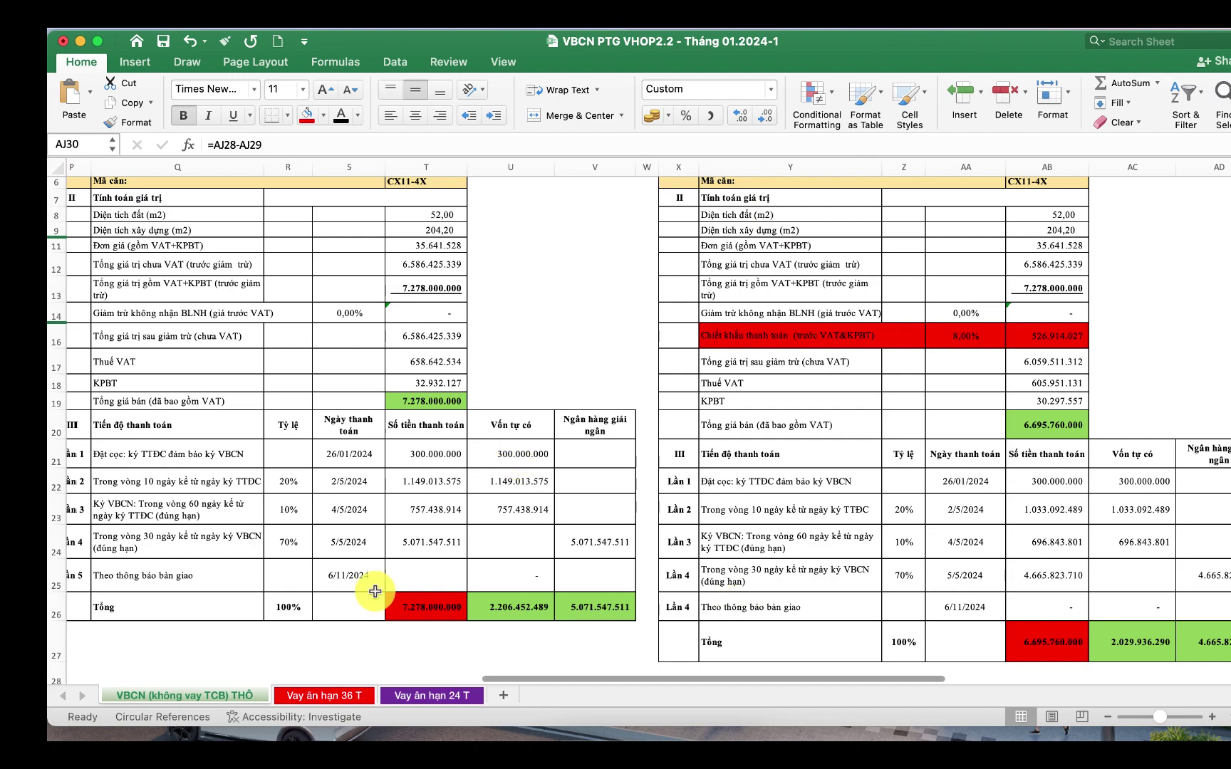
{"action": "scroll", "coordinate": [513, 351], "scroll_direction": "up", "scroll_amount": 3}
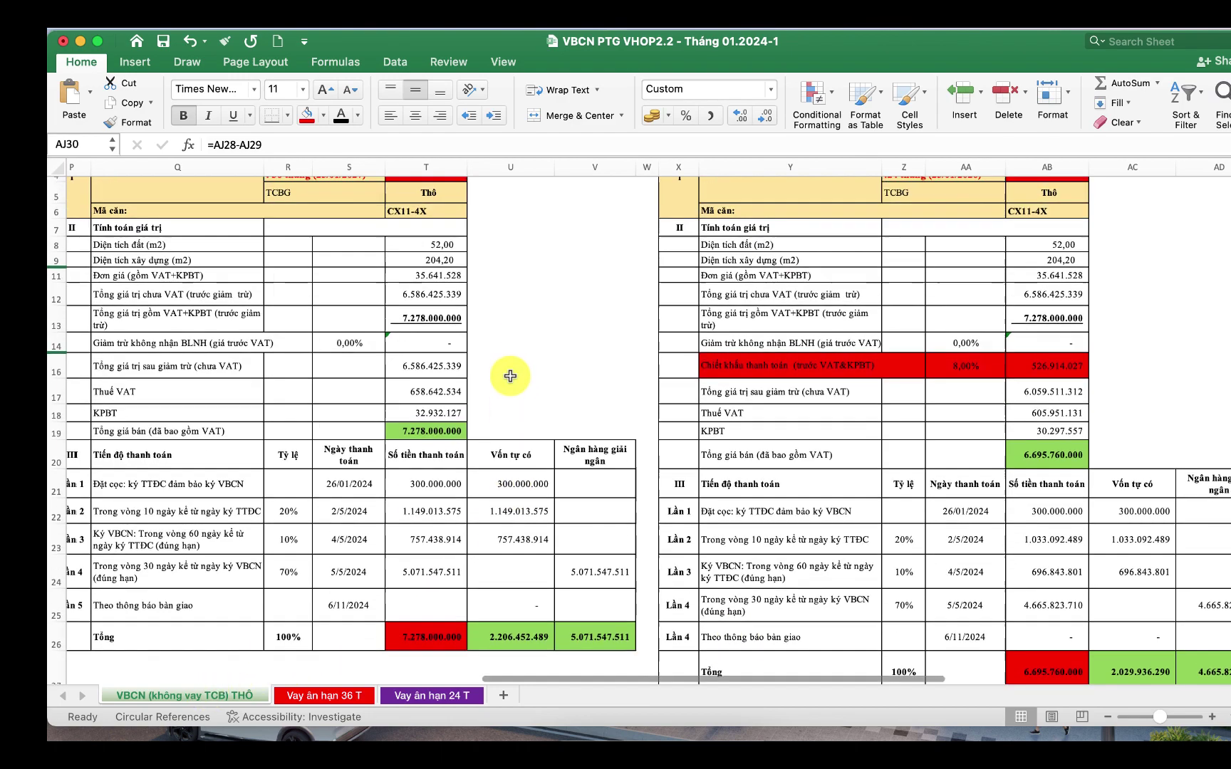
{"action": "scroll", "coordinate": [510, 376], "scroll_direction": "down", "scroll_amount": 1}
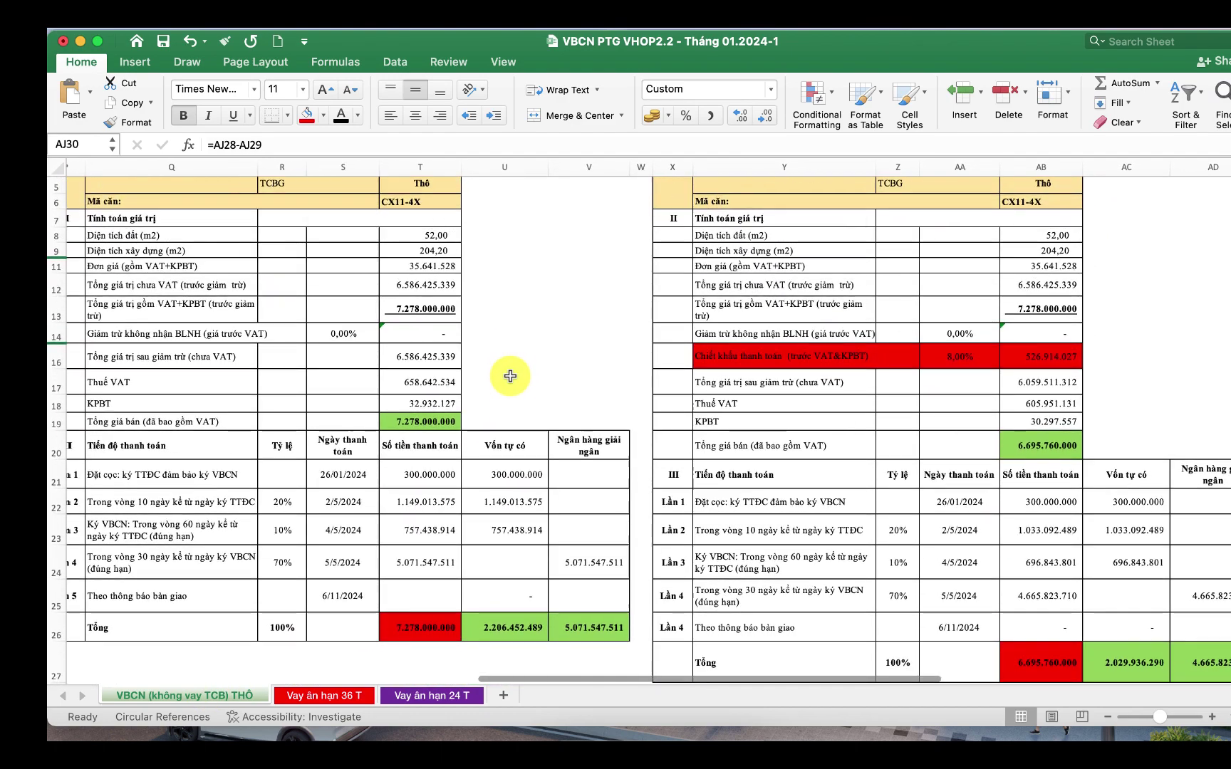
Recheck the payment method headings of the two HTLS plans and close the pricing workbook.
{"action": "scroll", "coordinate": [510, 376], "scroll_direction": "up", "scroll_amount": 1}
{"action": "scroll", "coordinate": [510, 376], "scroll_direction": "up", "scroll_amount": 3}
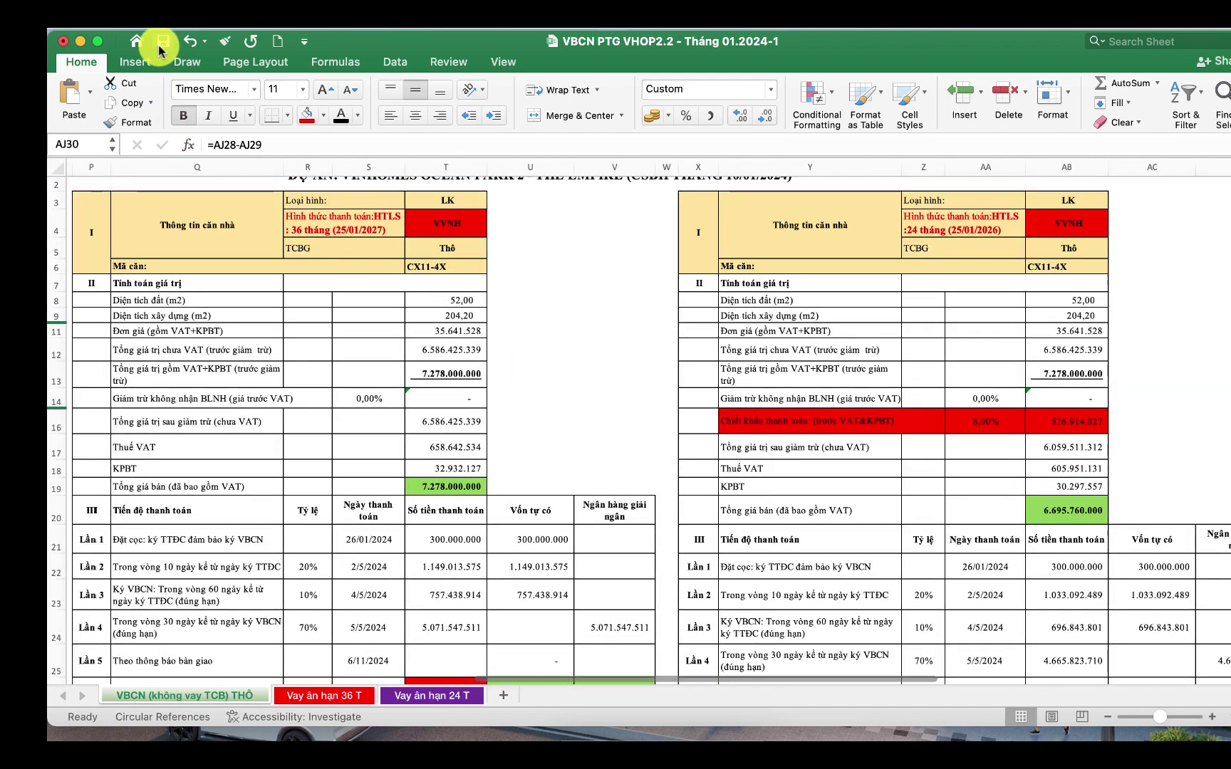
{"action": "left_click", "coordinate": [63, 48]}
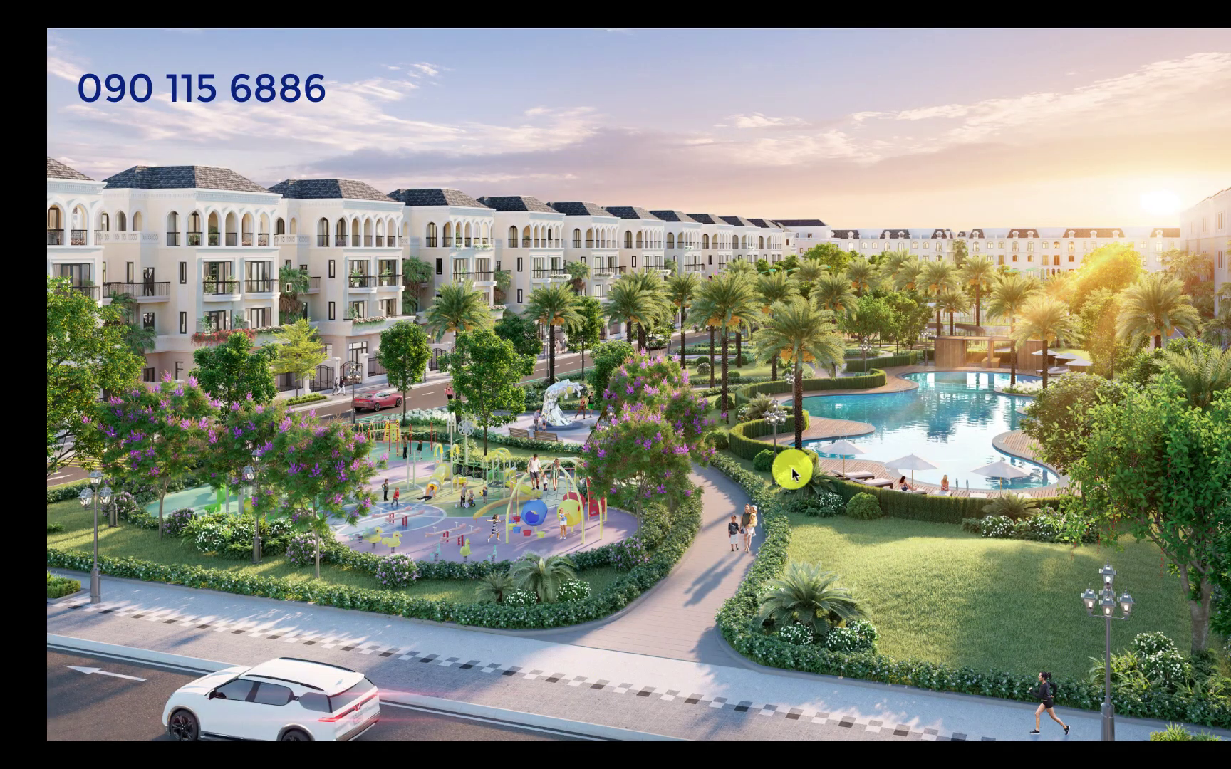